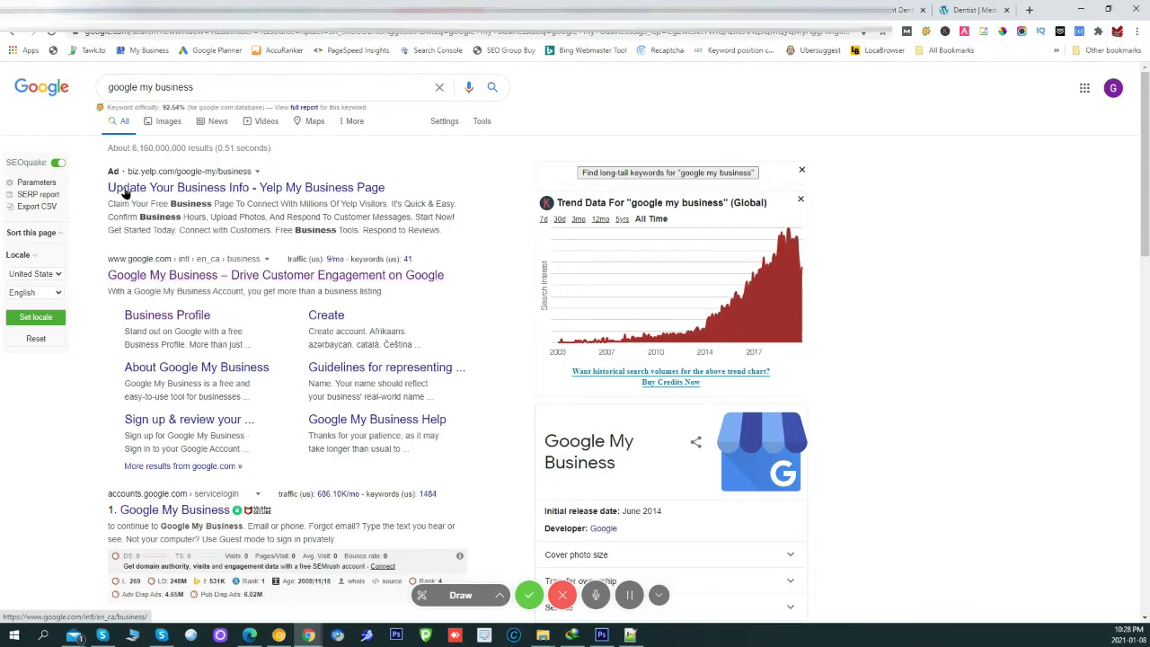
Open Google My Business from the search results and create a new business named "Awesome Web Design"
click(143, 275)
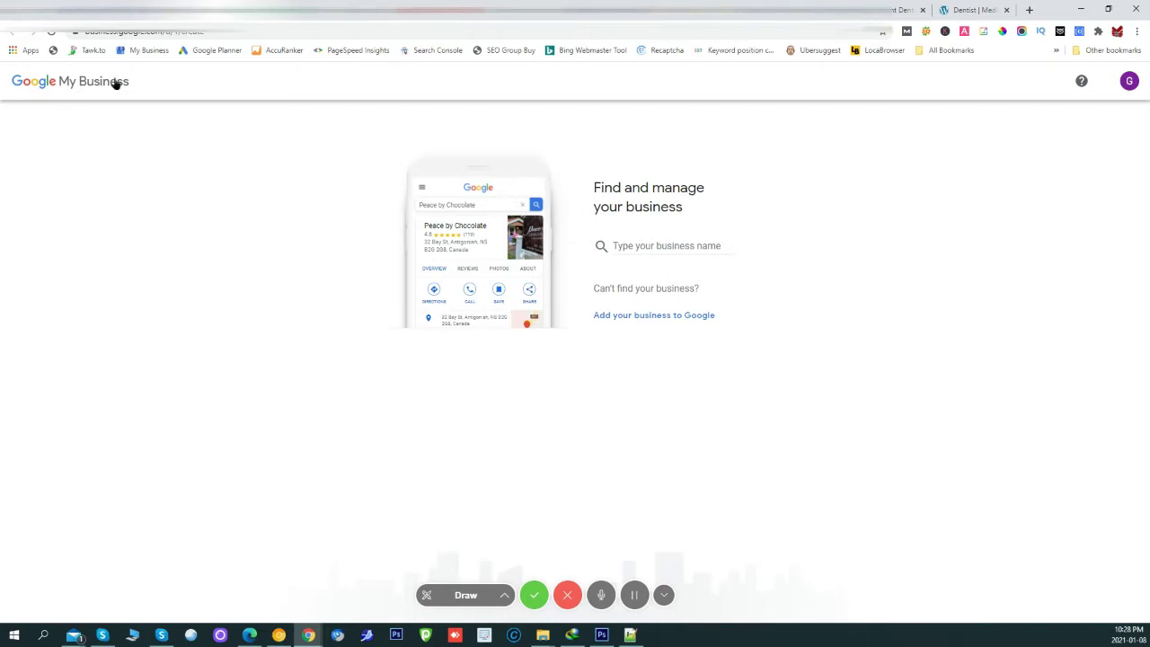
click(622, 246)
text(Aw)
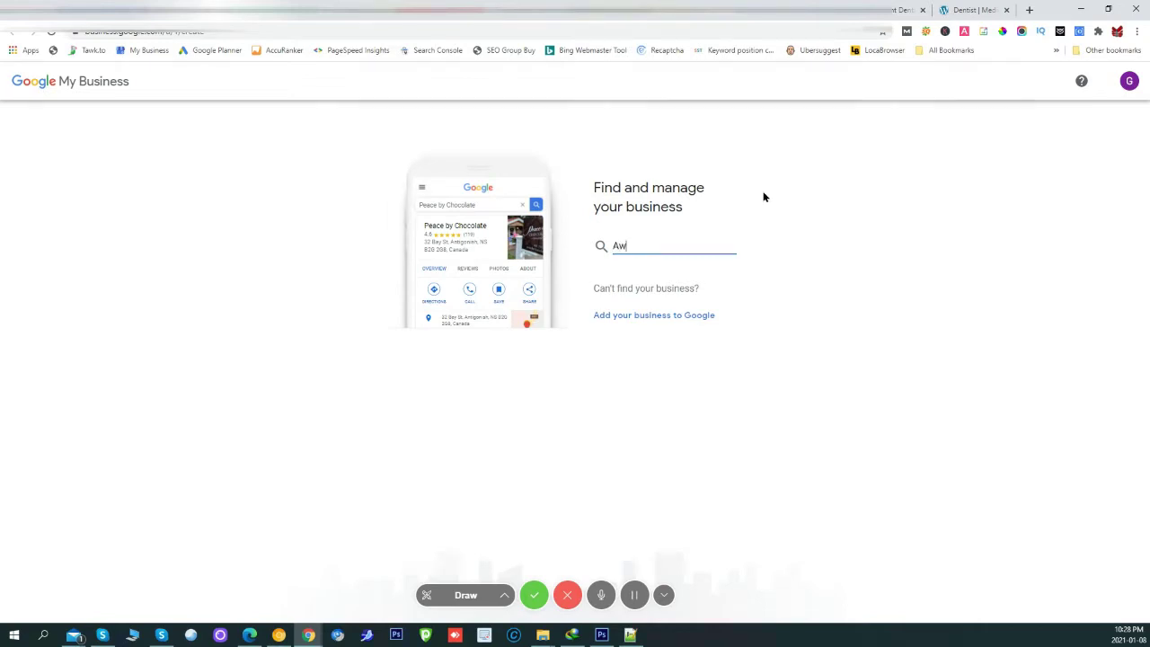
text(esome Web Design)
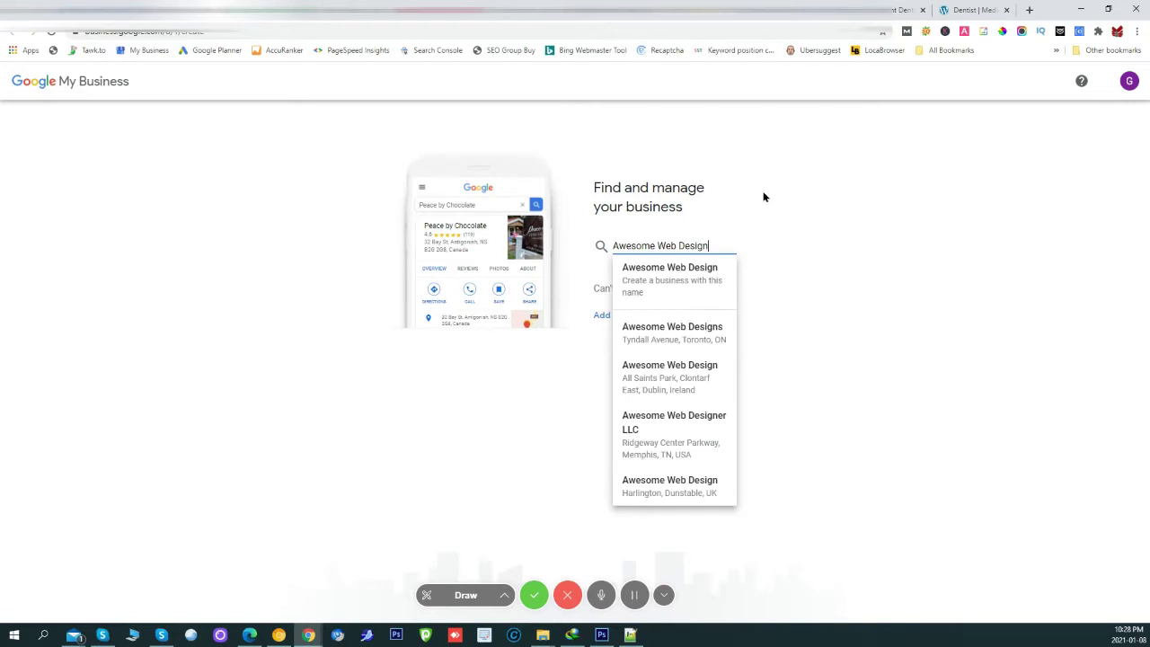
click(702, 283)
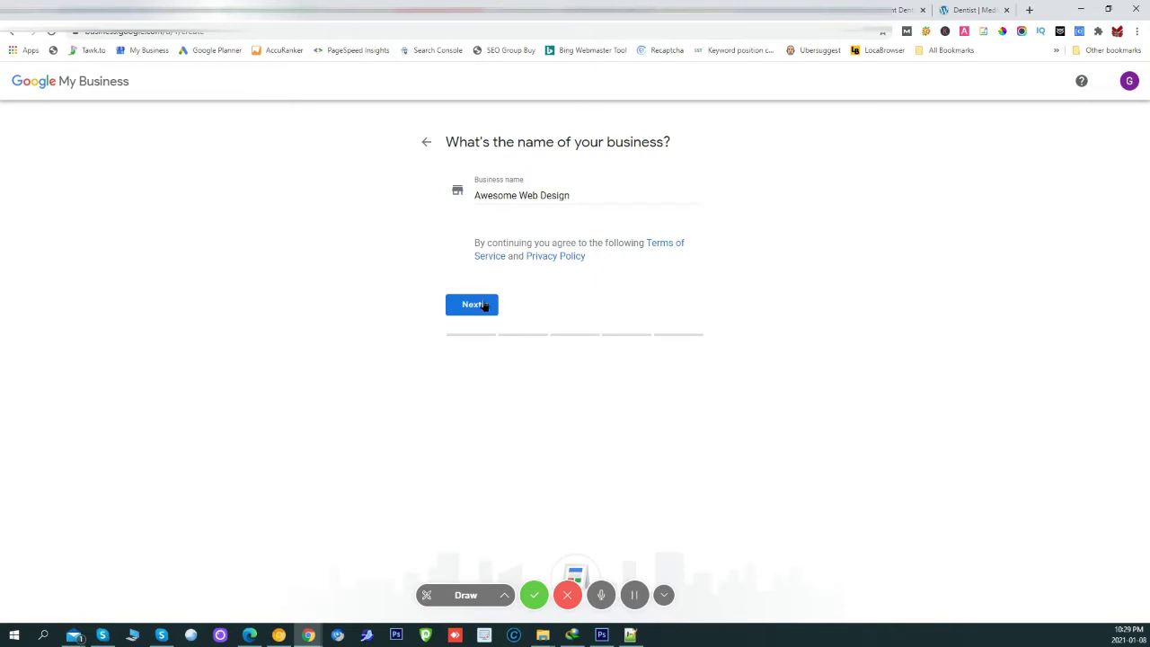
click(480, 308)
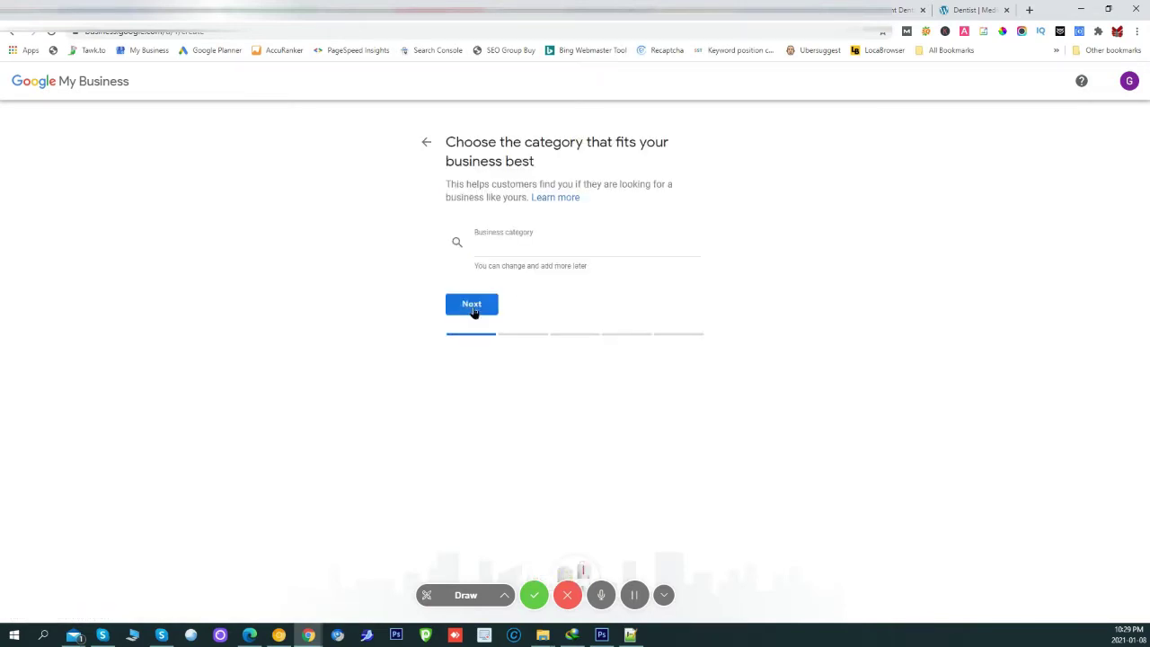
Set the business category to Web Designer and choose Yes for adding a location customers can visit
click(514, 249)
text(web desi)
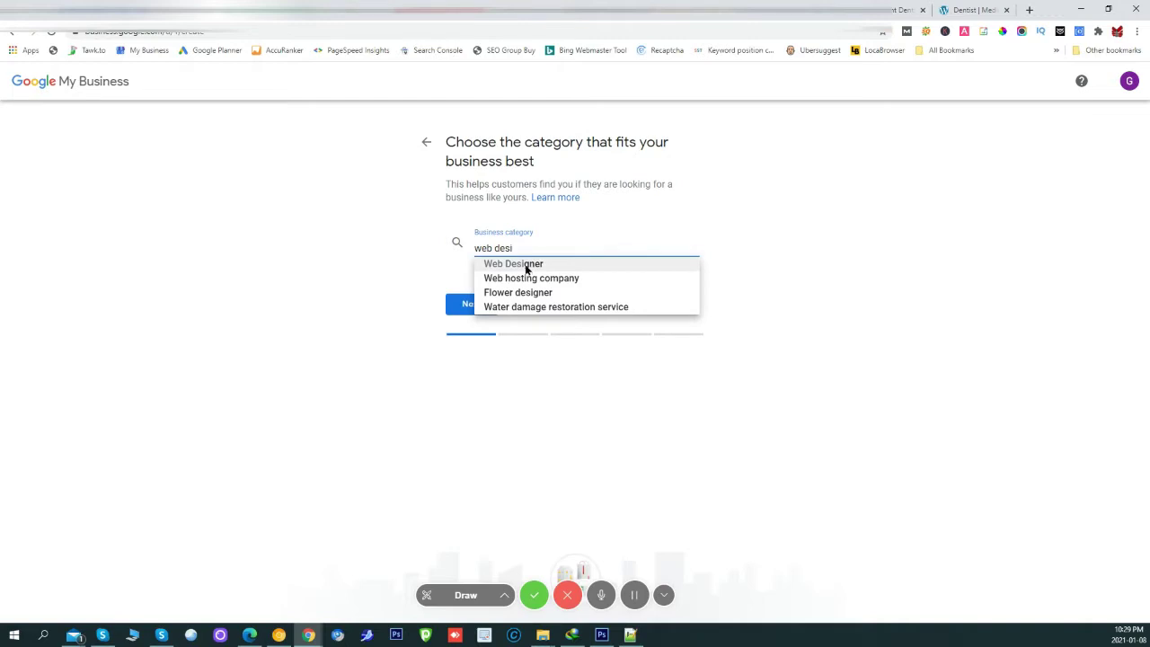
click(526, 264)
click(469, 309)
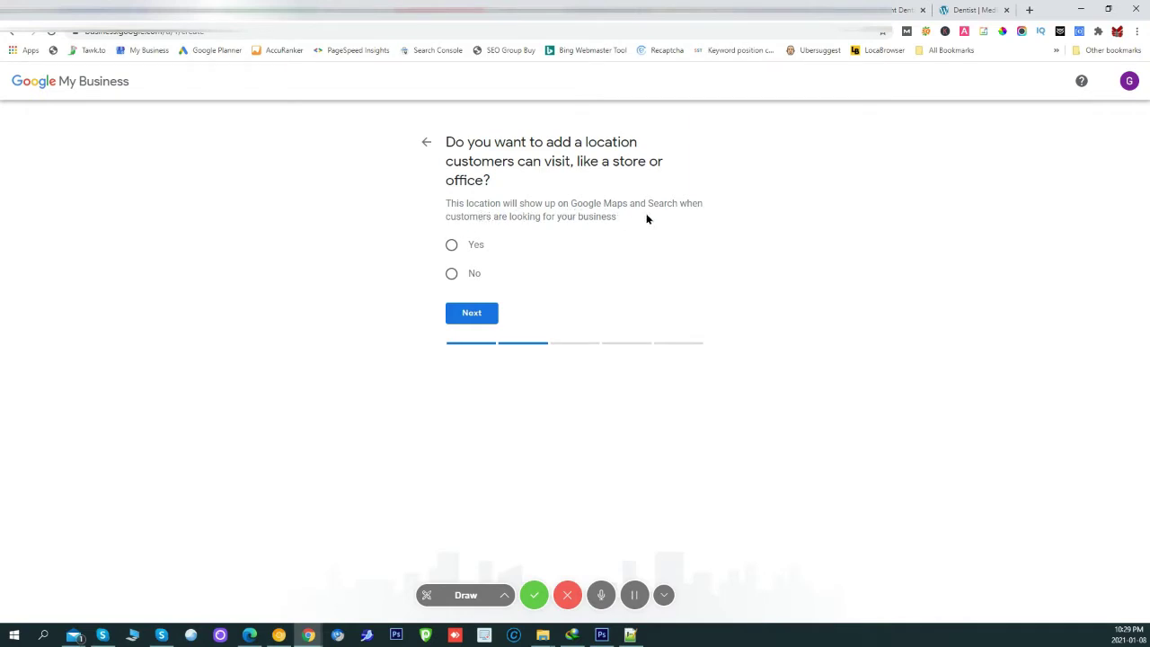
click(452, 246)
click(473, 317)
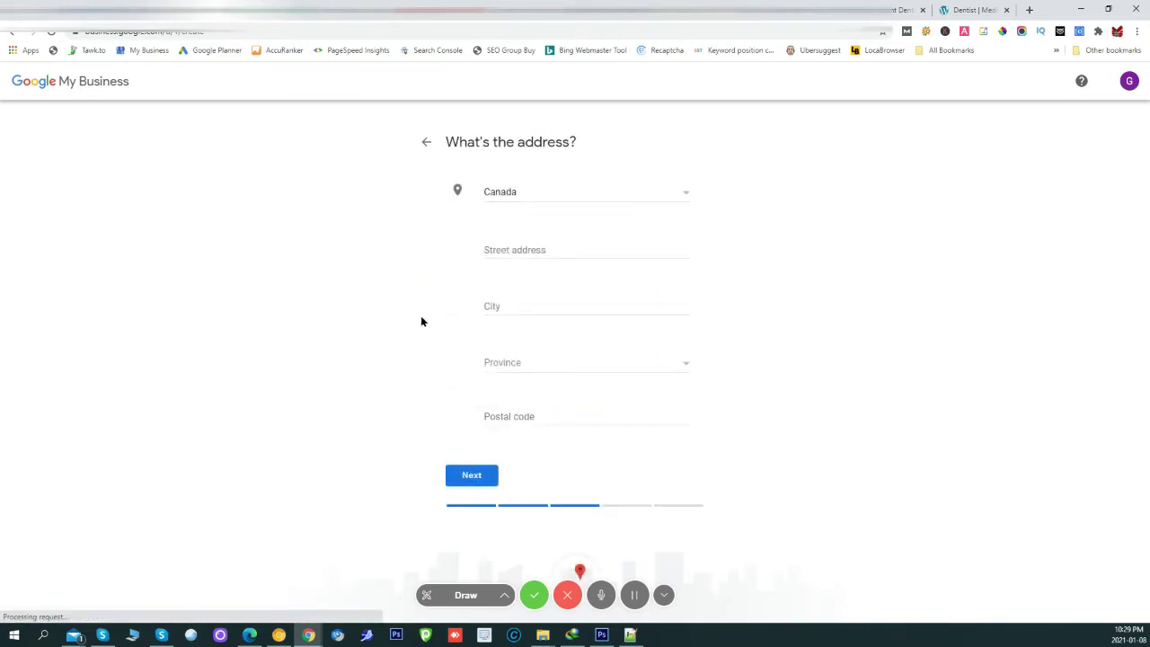
click(606, 199)
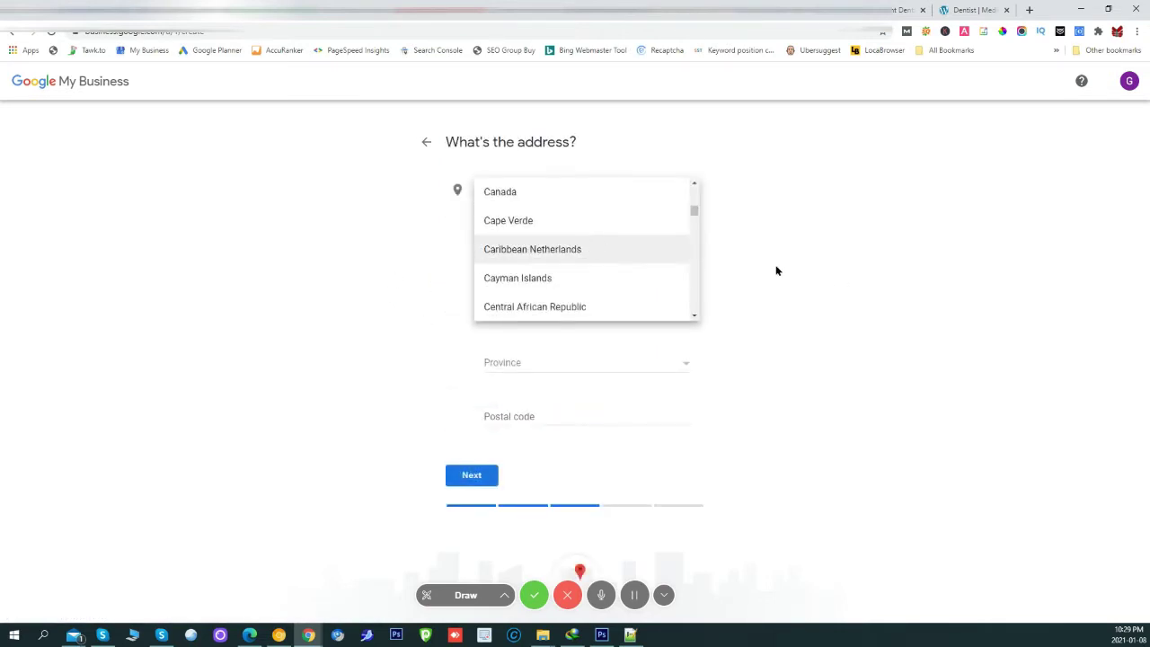
drag(693, 212, 693, 300)
scroll(615, 264, up, 10)
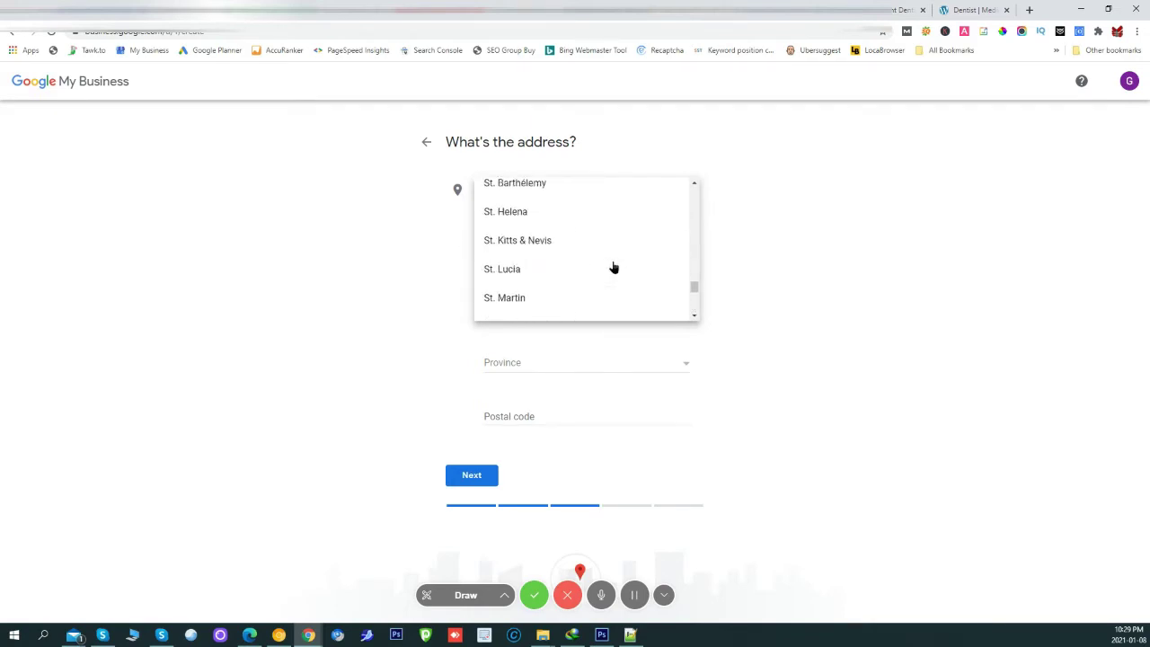
scroll(618, 261, up, 10)
click(618, 251)
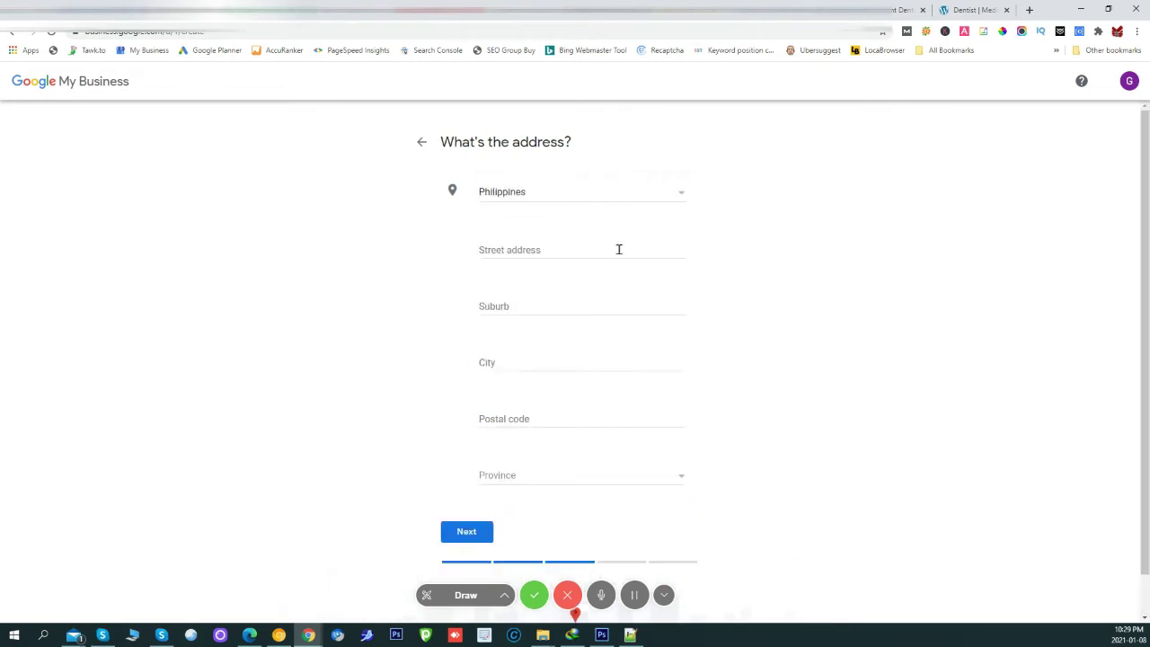
Set the country of the business address to United States
click(674, 194)
drag(688, 275, 688, 301)
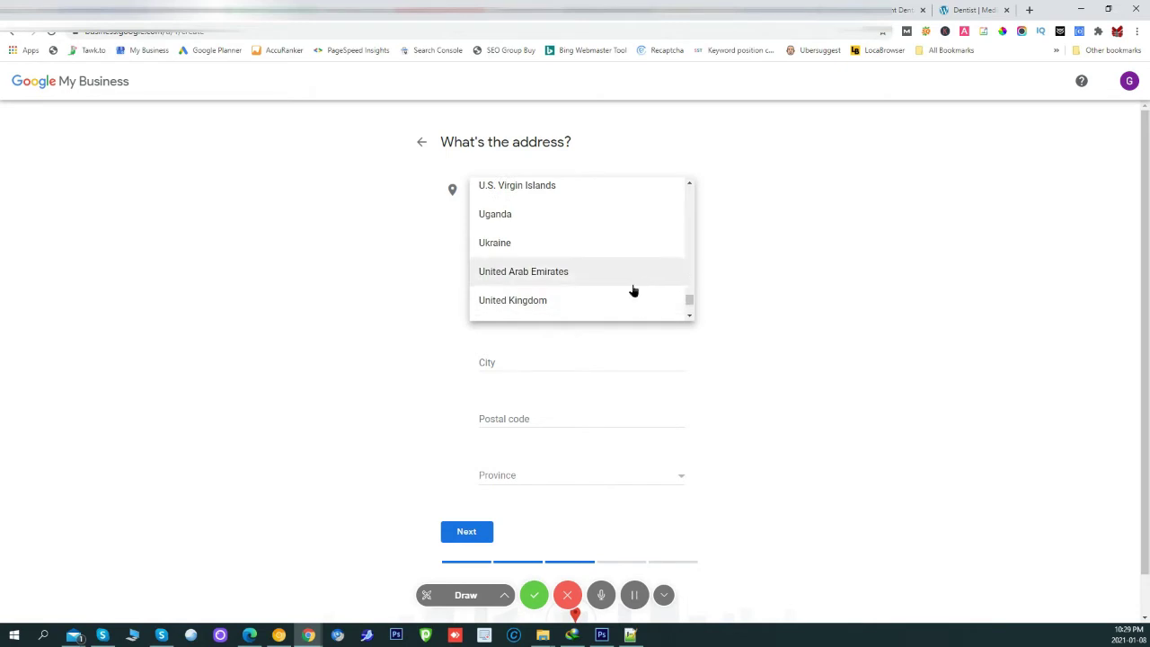
scroll(633, 290, down, 2)
drag(688, 300, 690, 301)
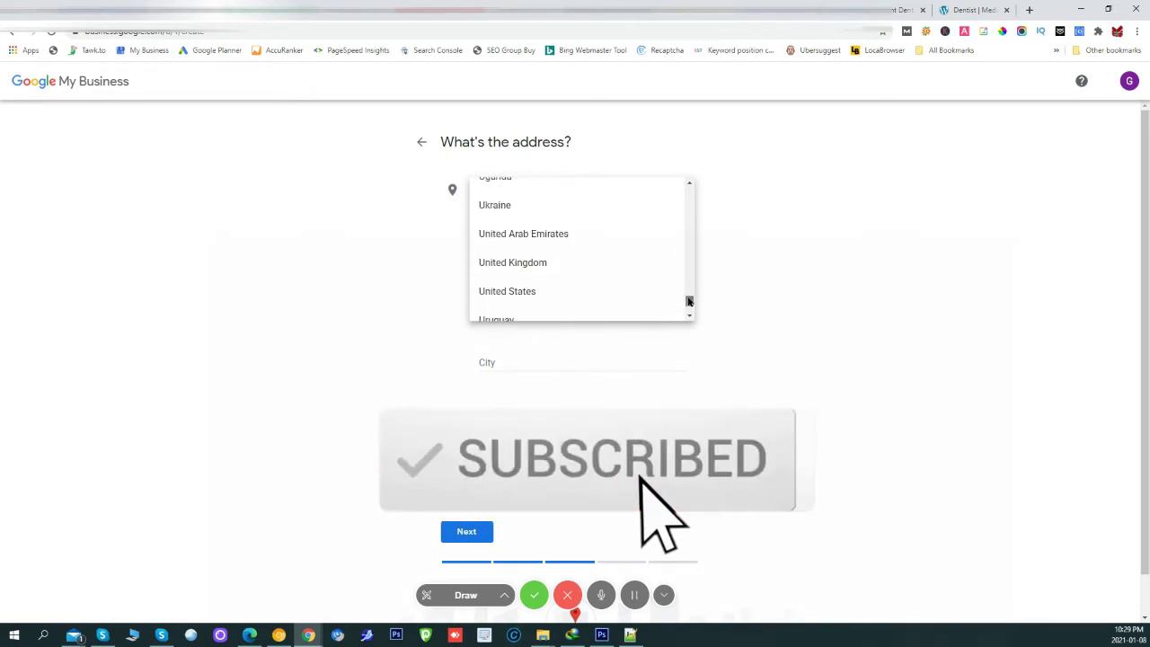
click(588, 290)
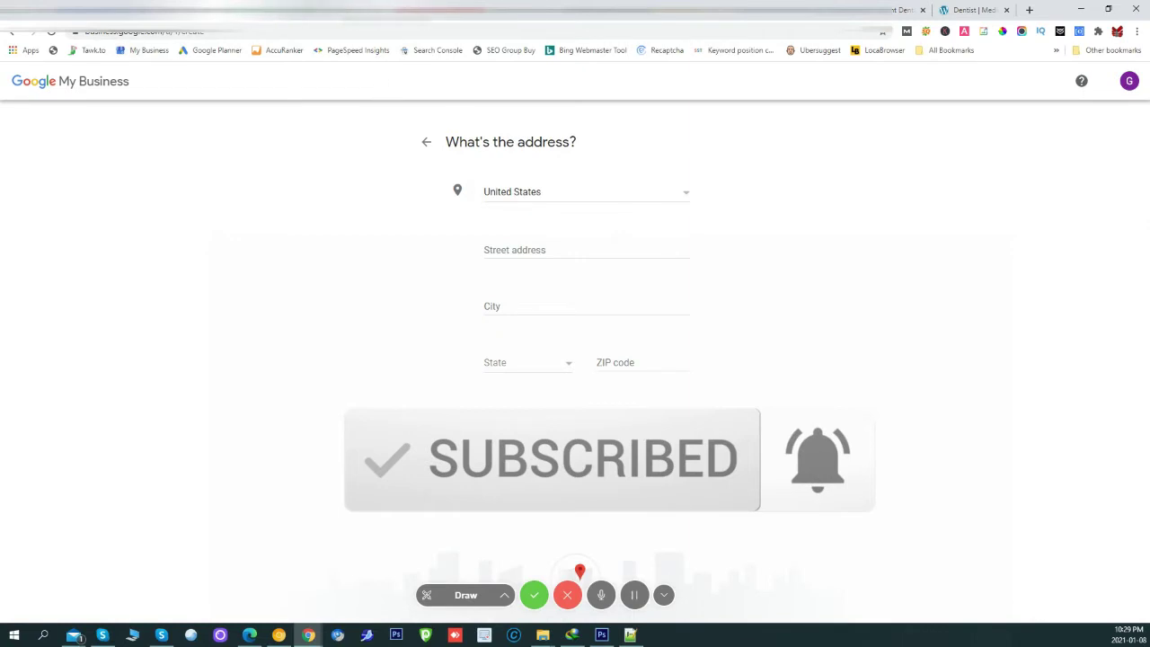
Copy the address of the Regus Coconut Grove coworking space and fill in the business address with it, accepting the suggested match
click(394, 9)
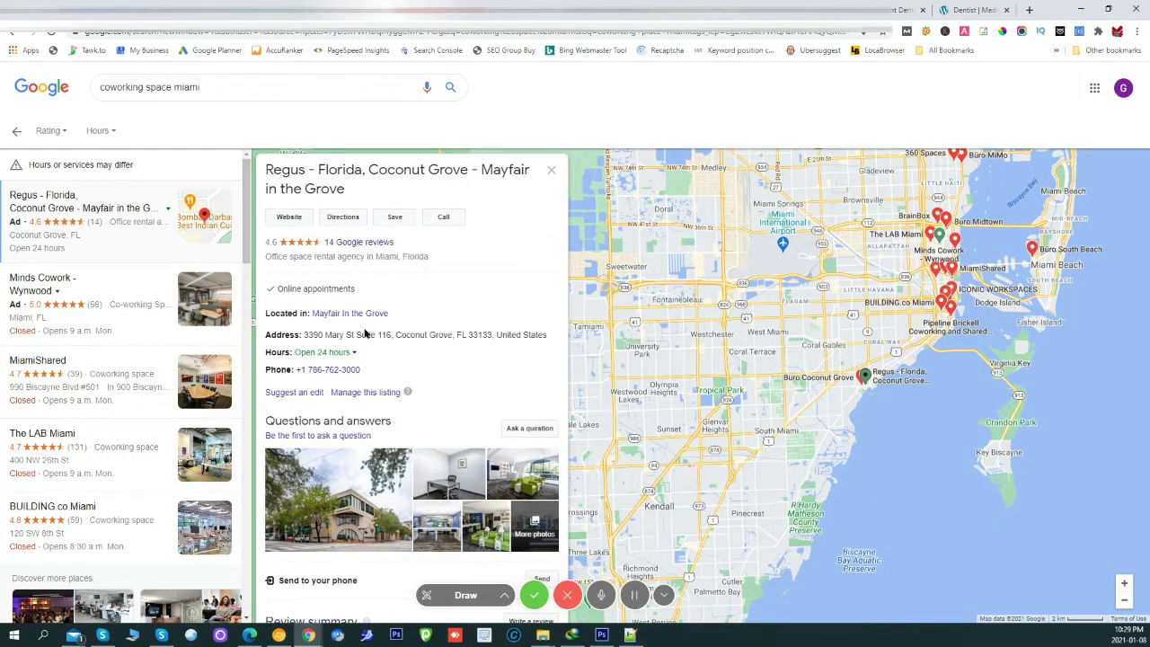
drag(304, 336, 545, 339)
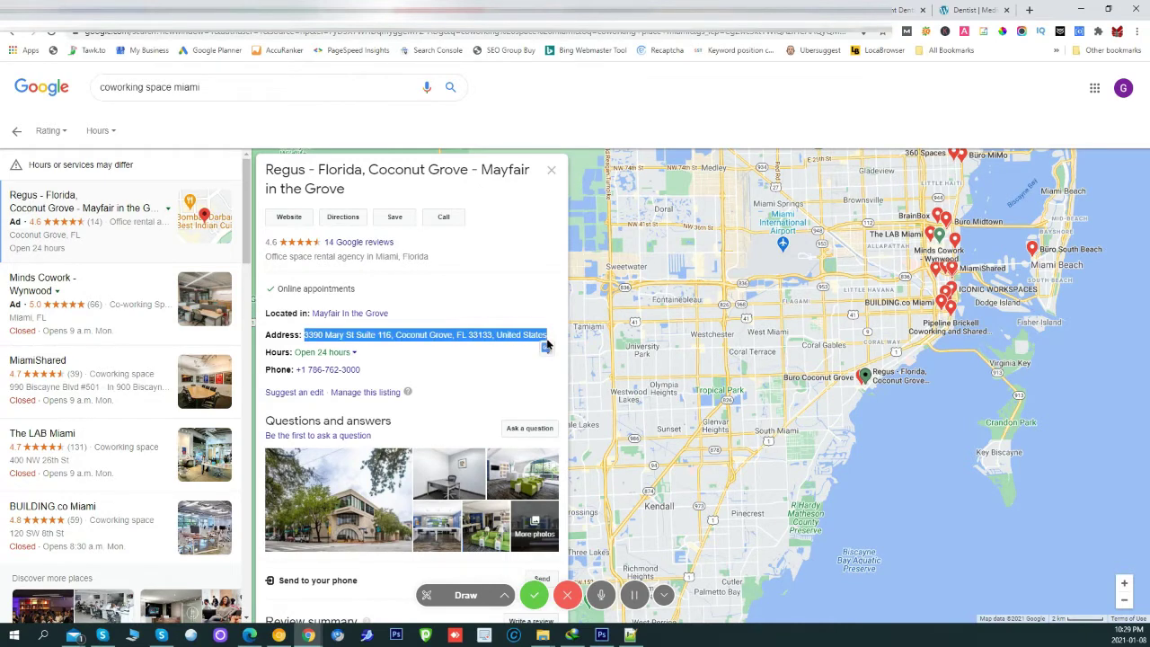
click(150, 49)
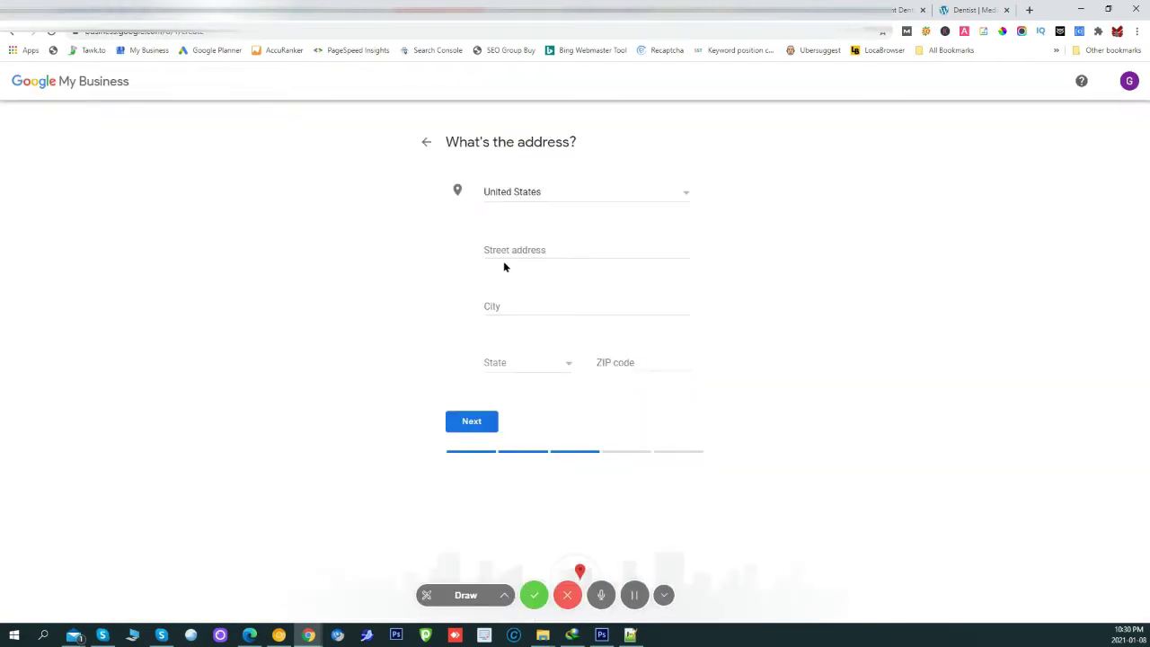
click(506, 248)
text(3390 Mary St, Coconut Grove, FL 33133, United States)
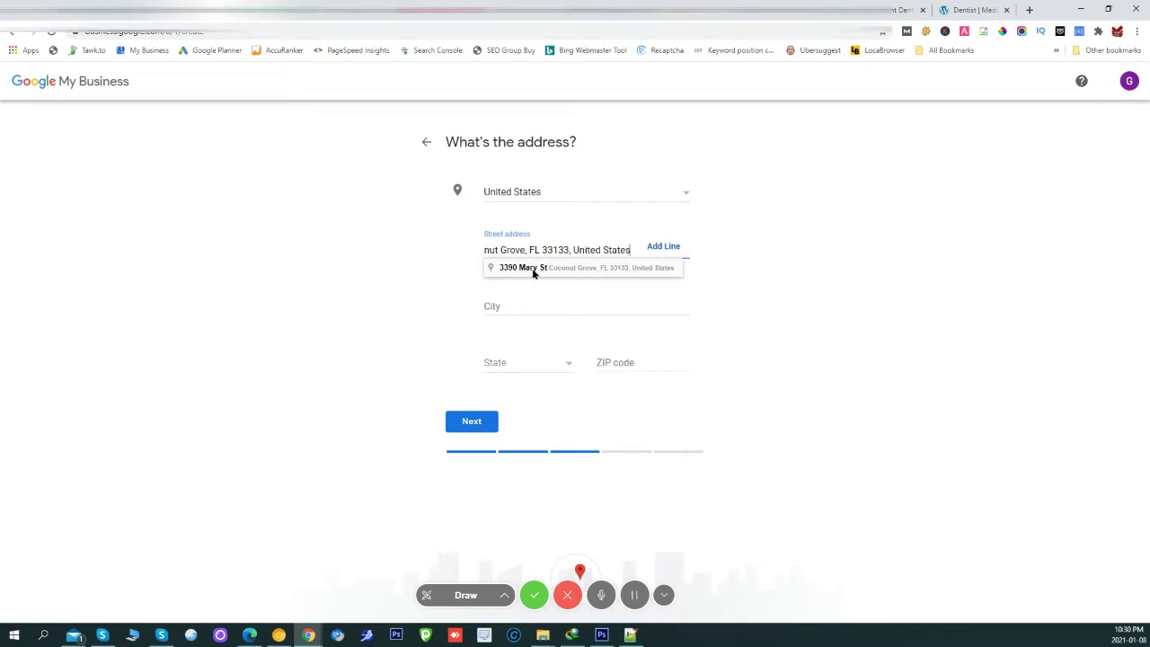
click(533, 269)
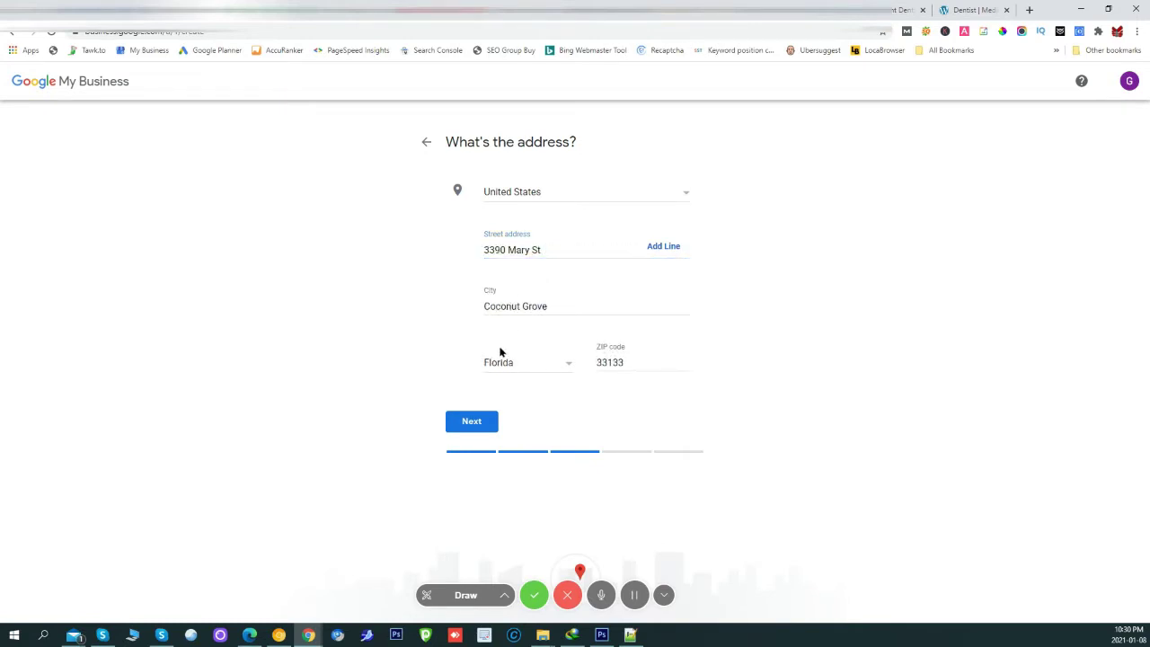
Submit the business address and answer "None of these" for the possible existing listings
click(479, 426)
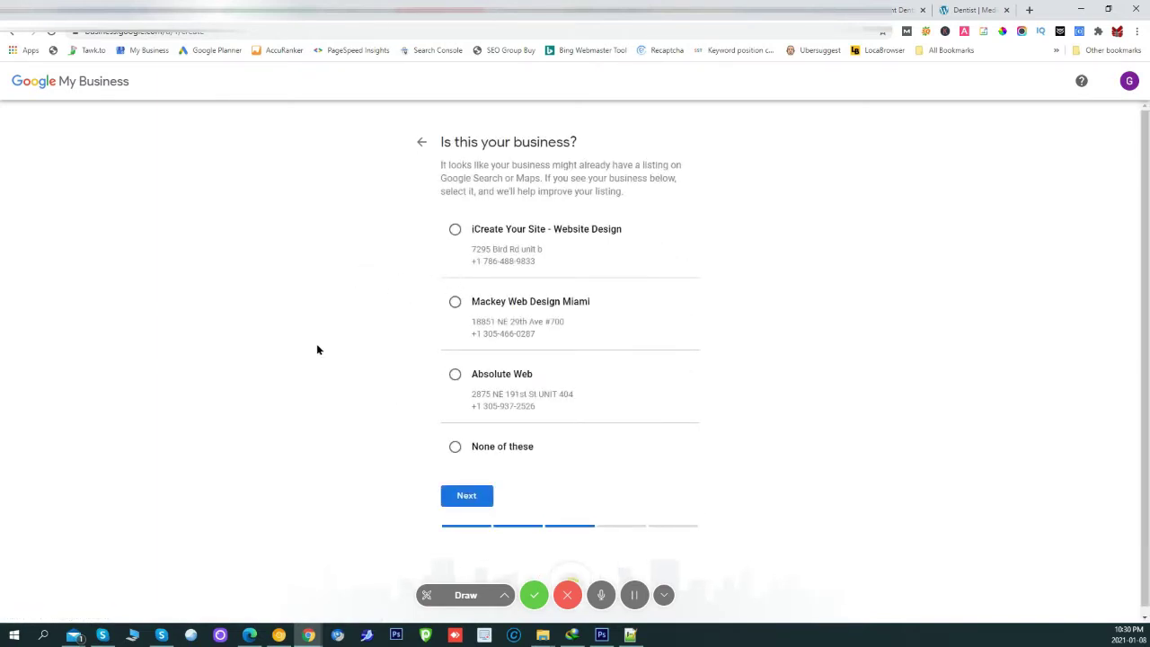
click(456, 447)
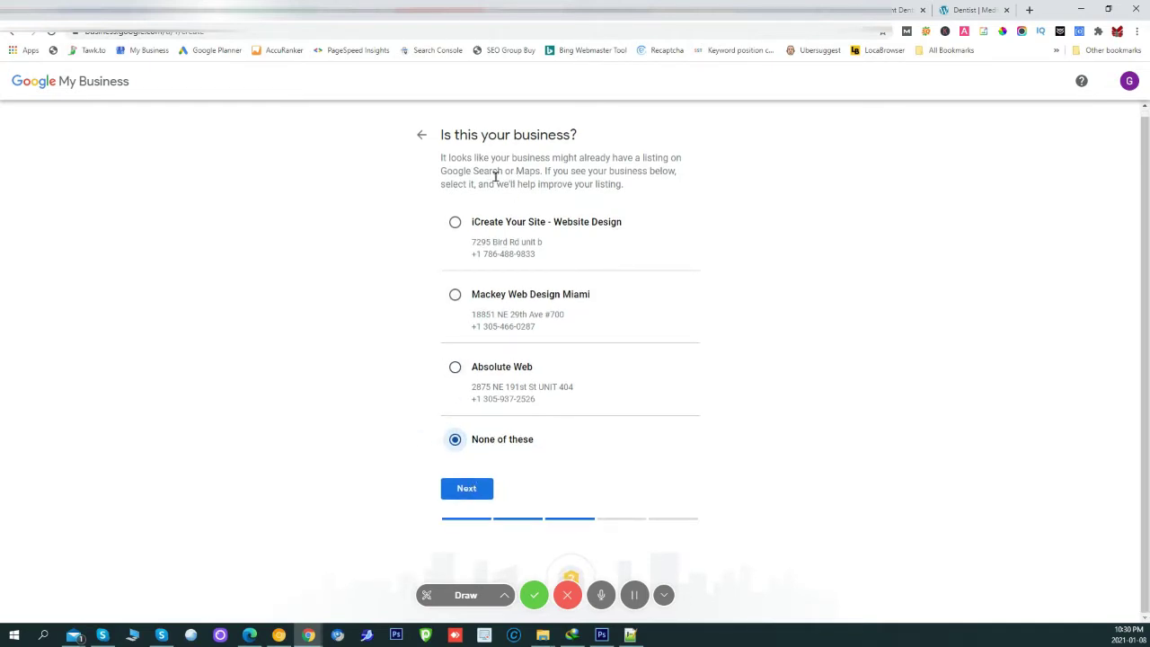
click(465, 497)
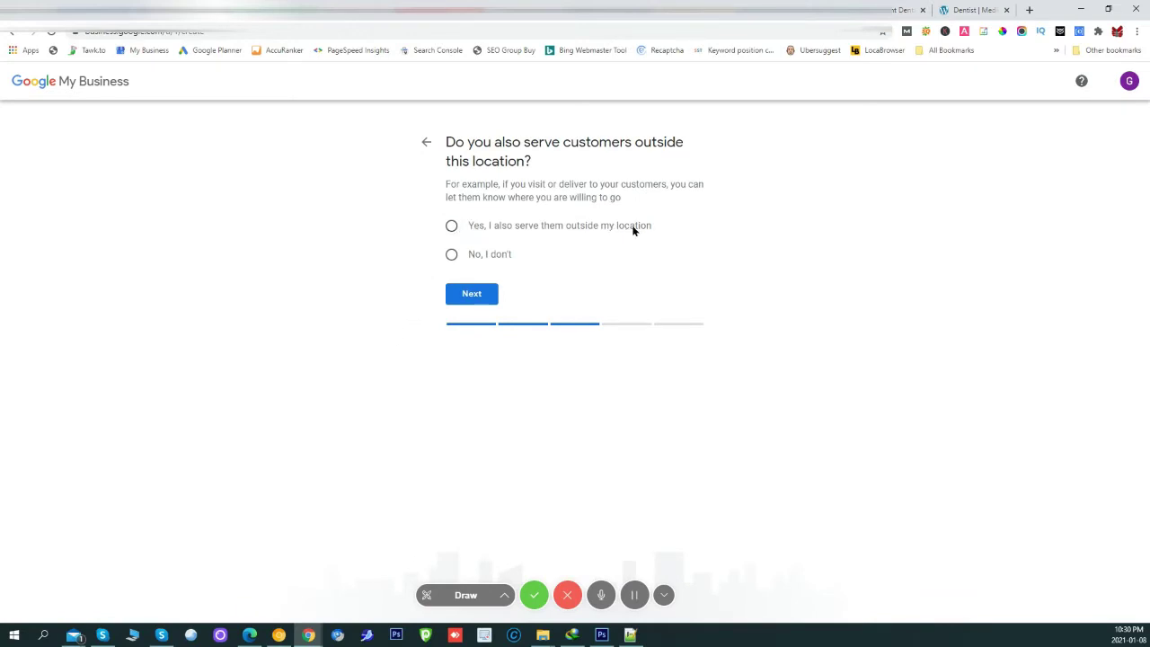
State that customers outside the location are also served, and skip the optional service areas
click(451, 227)
click(472, 293)
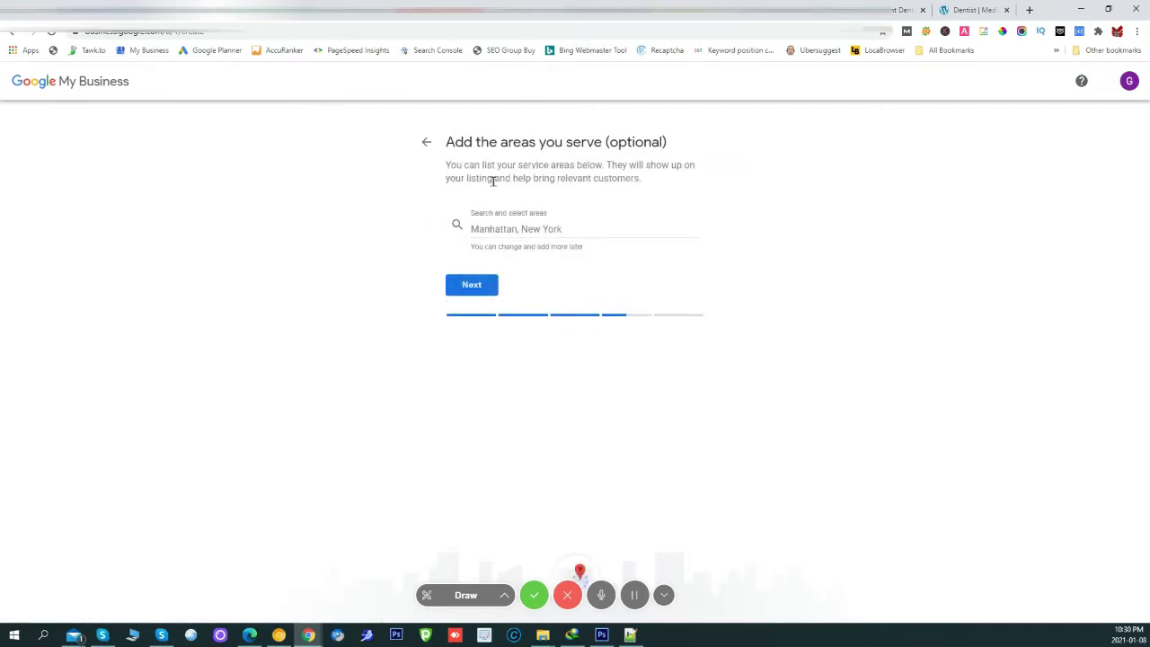
click(472, 290)
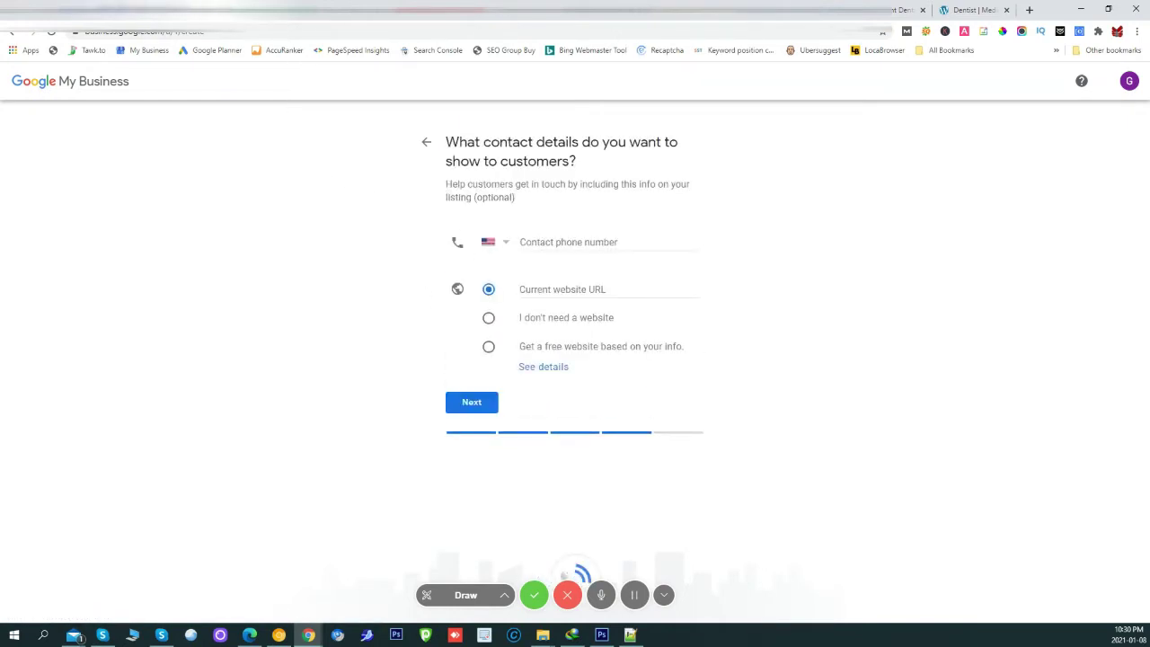
Enter the contact phone number and choose "I don't need a website" for the listing's contact details
click(540, 238)
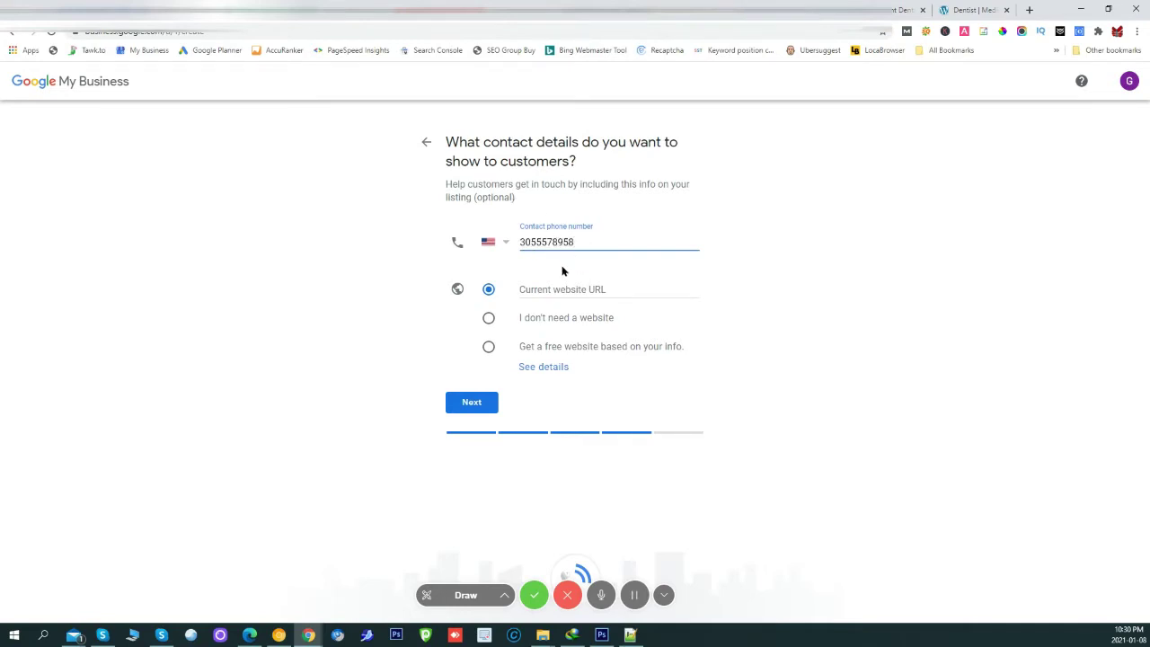
click(489, 320)
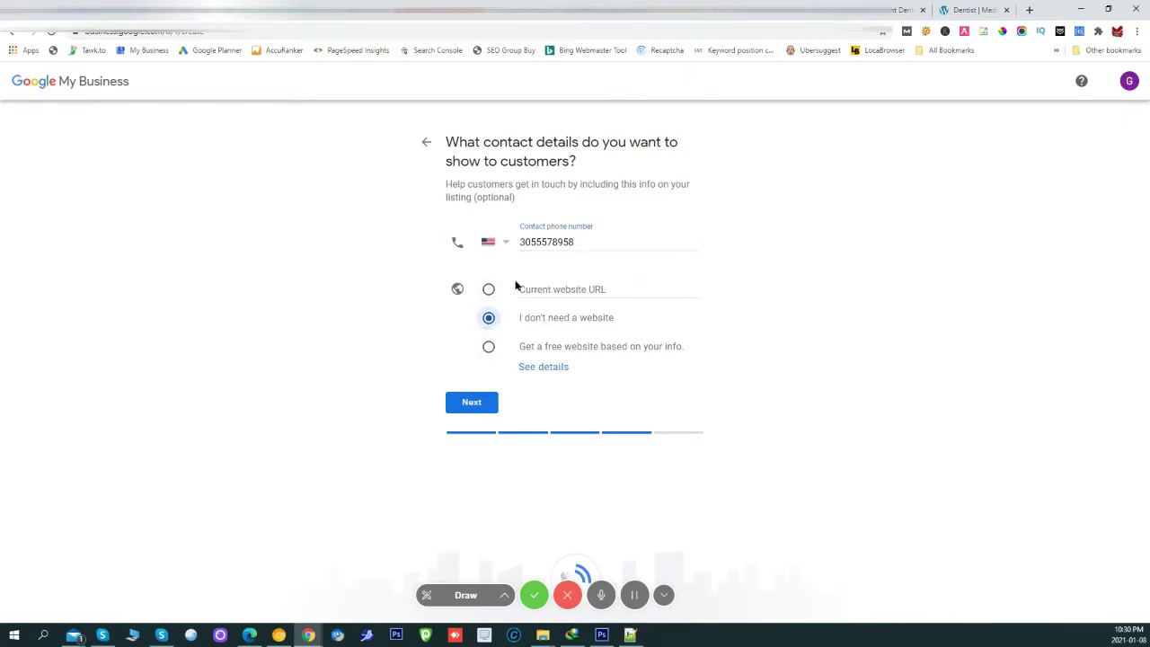
click(470, 403)
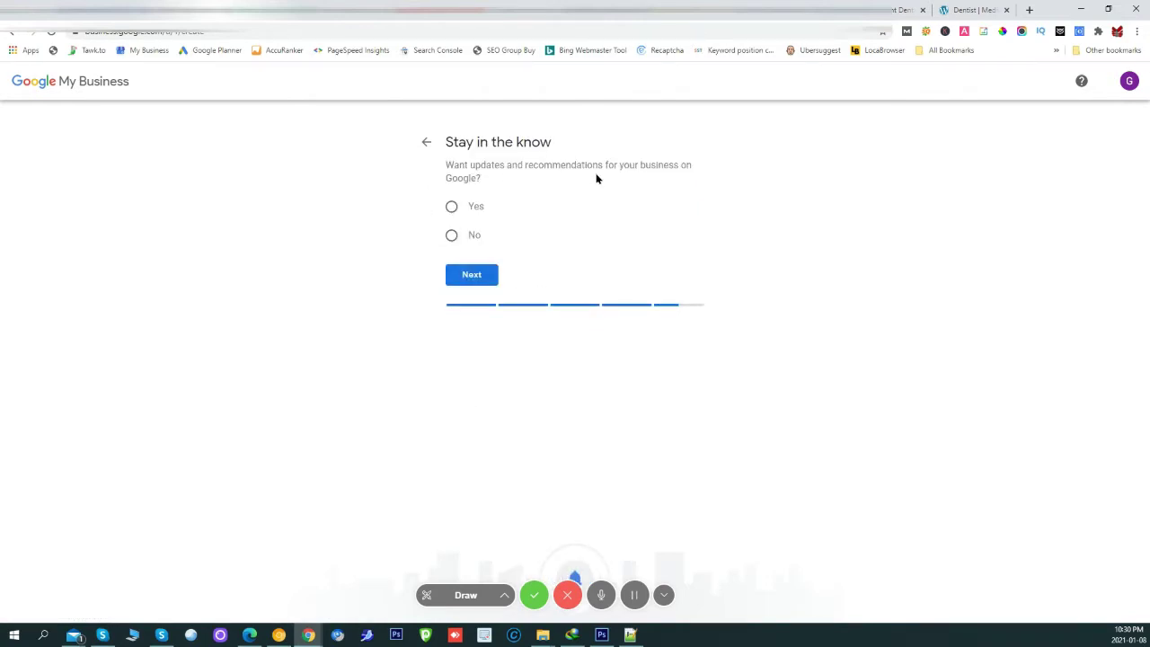
Decline updates and recommendations for the business and finish creating the listing
click(450, 234)
click(458, 273)
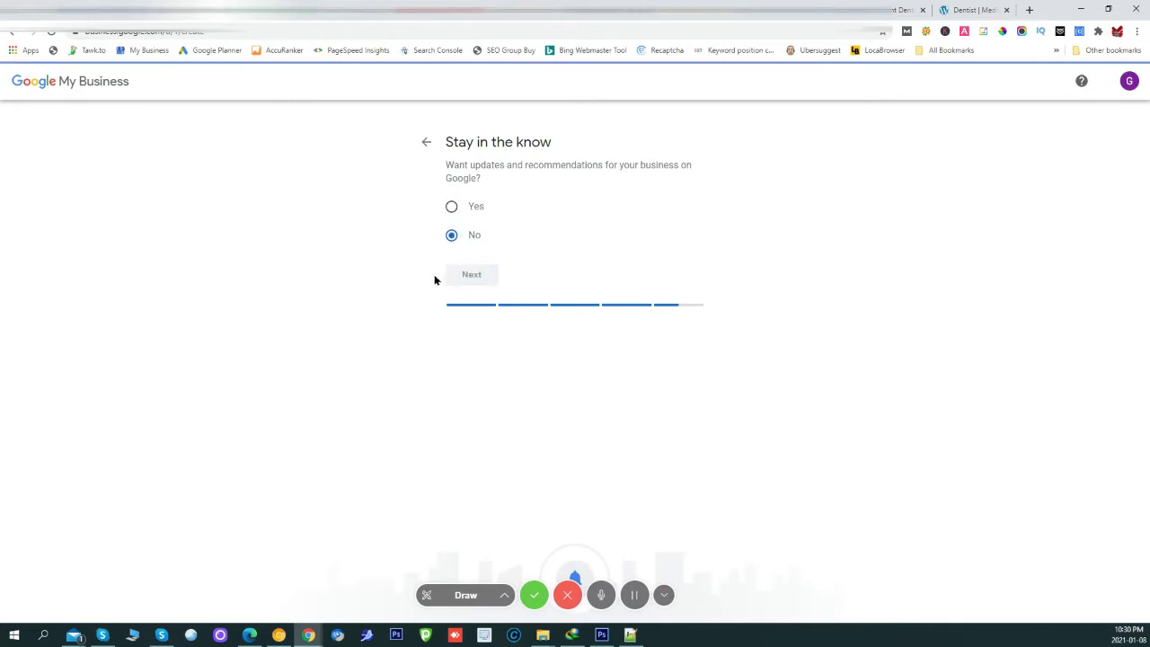
key(Return)
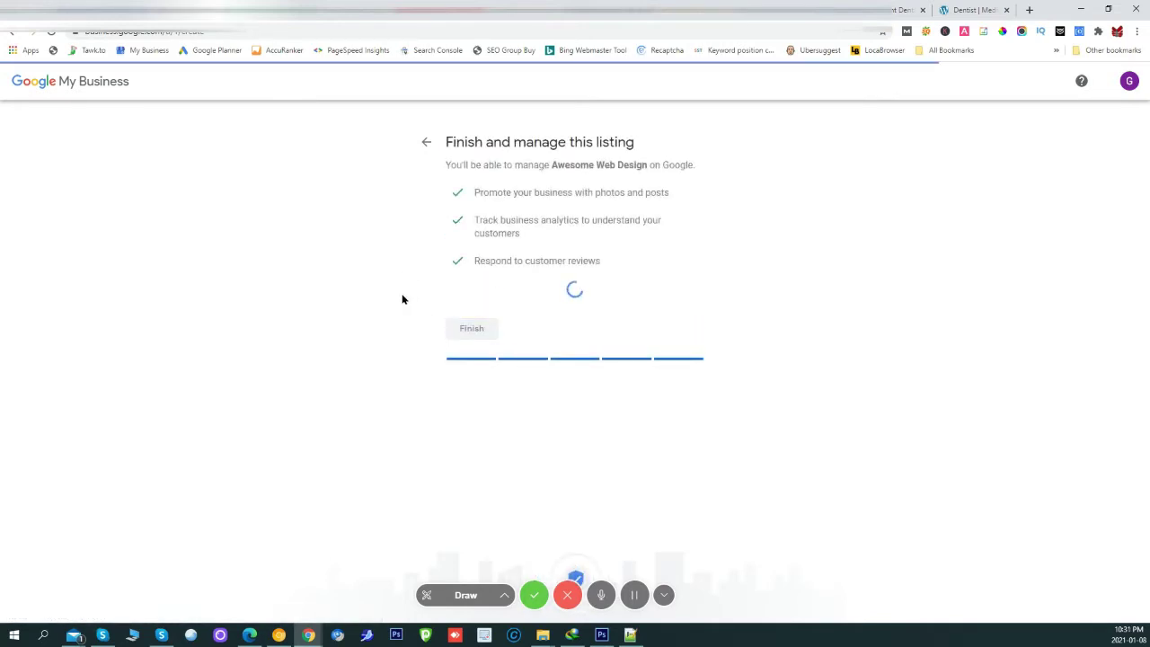
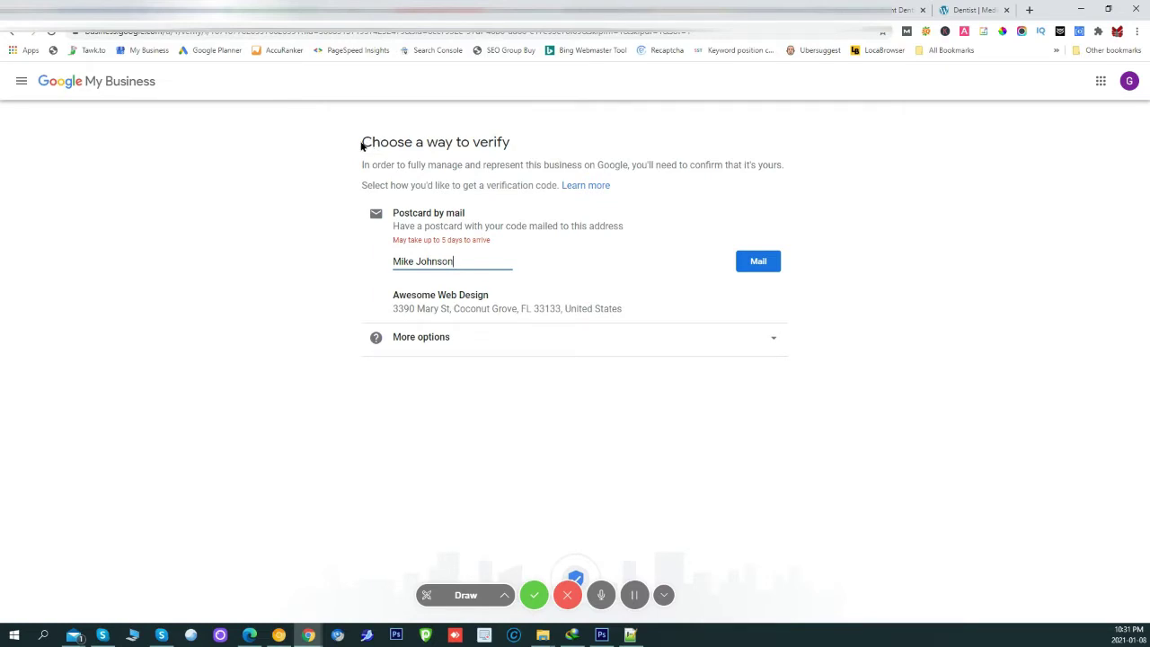
click(519, 146)
drag(518, 146, 362, 148)
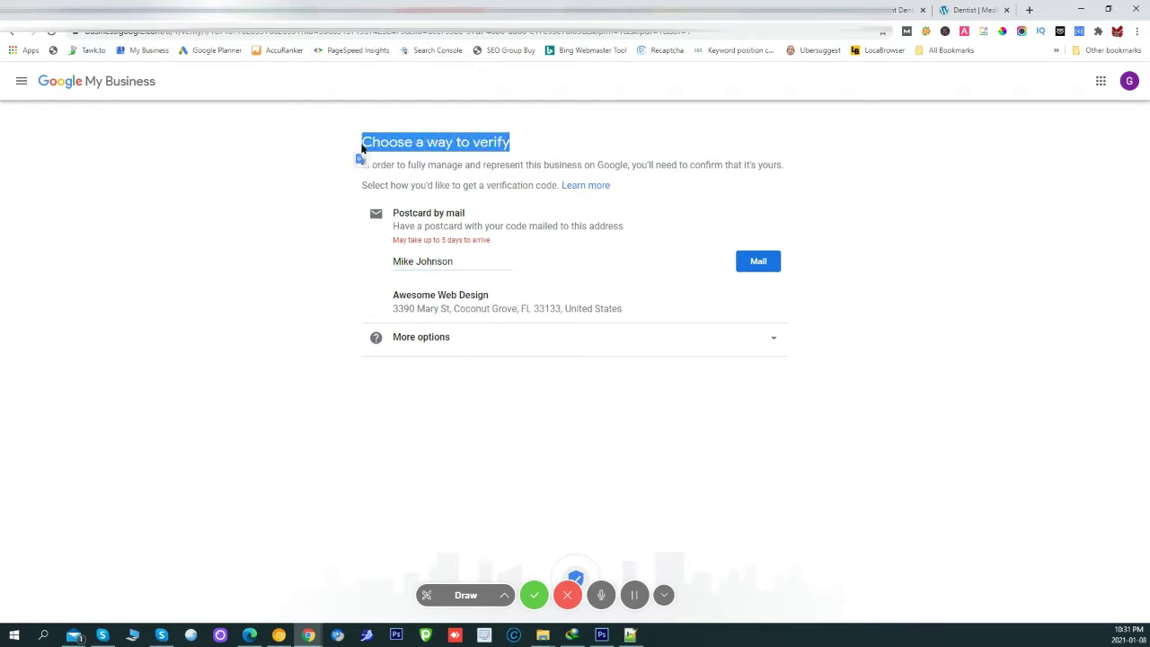
click(328, 149)
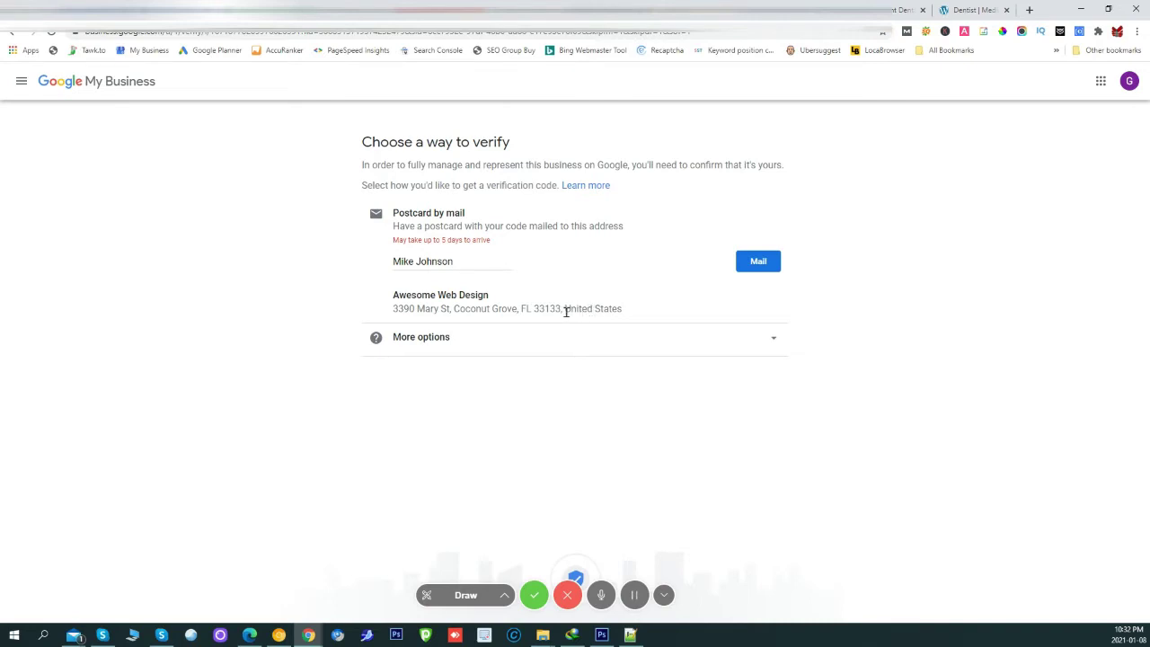
Expand the other verification options, request the verification postcard by mail, and dismiss the welcome message to get started
click(772, 340)
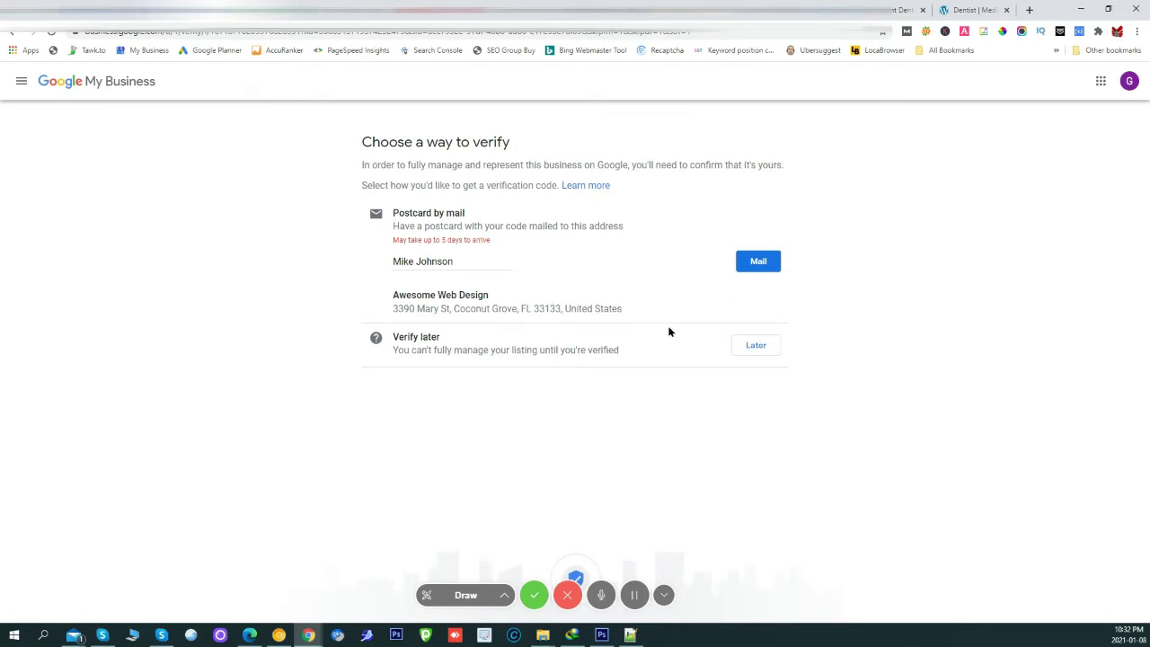
click(757, 263)
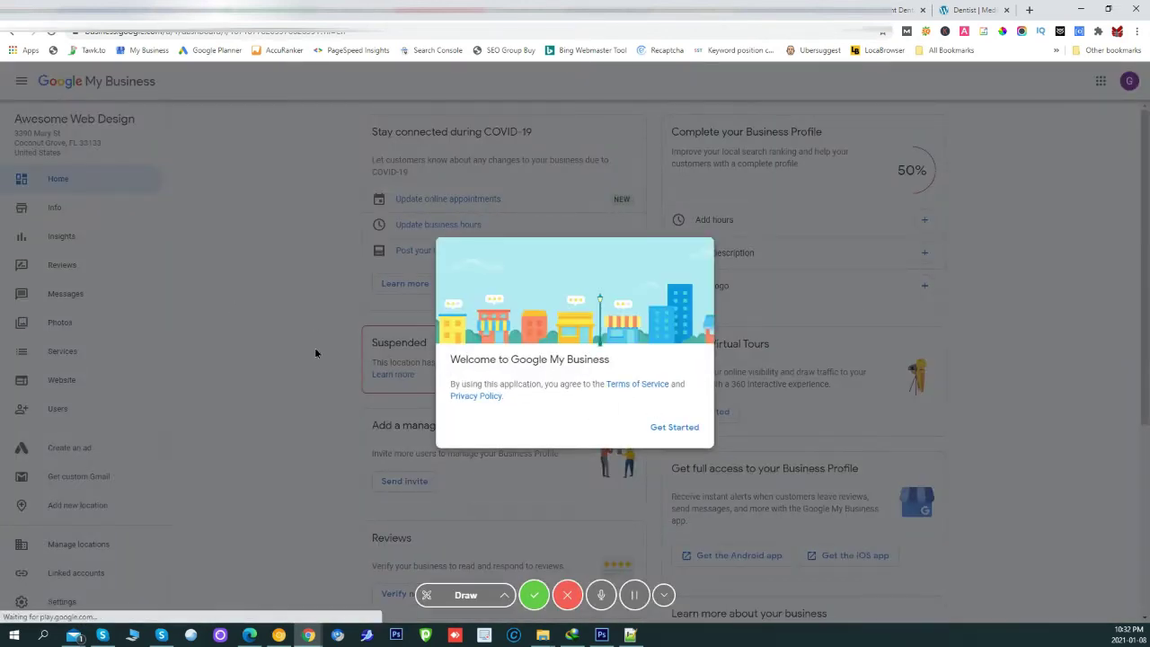
click(663, 433)
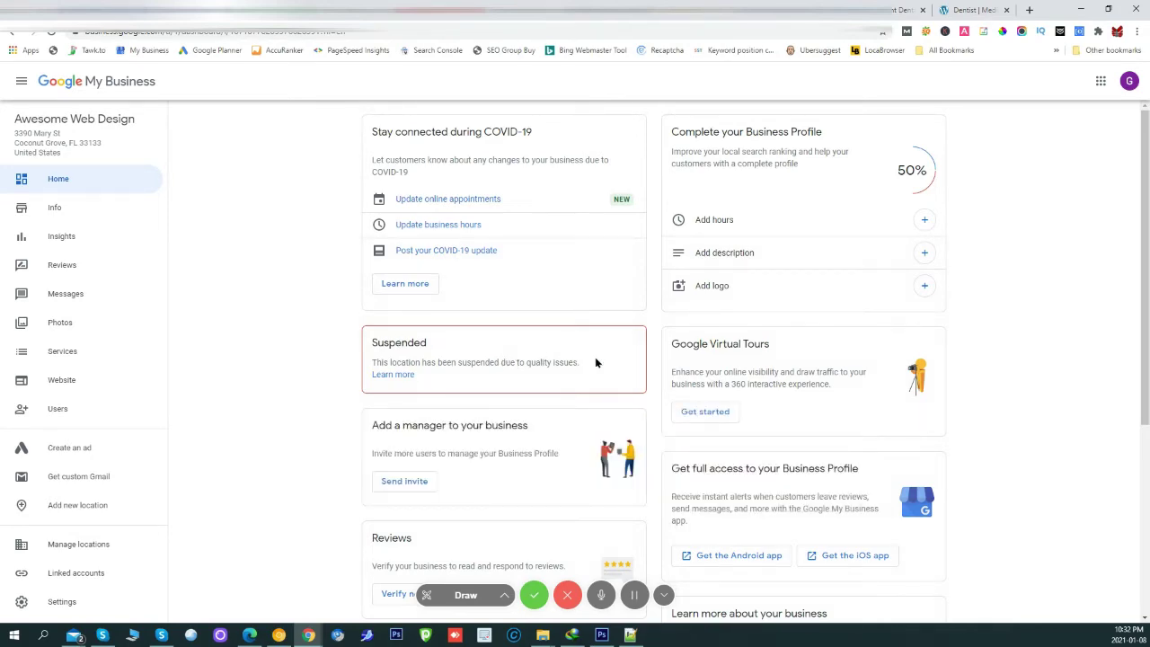
Look over the listing's home dashboard, from the COVID-19 and suspension notices to the profile completion and advertising cards
scroll(500, 367, down, 4)
scroll(501, 371, up, 4)
scroll(368, 369, down, 4)
scroll(364, 369, up, 4)
triple_click(420, 174)
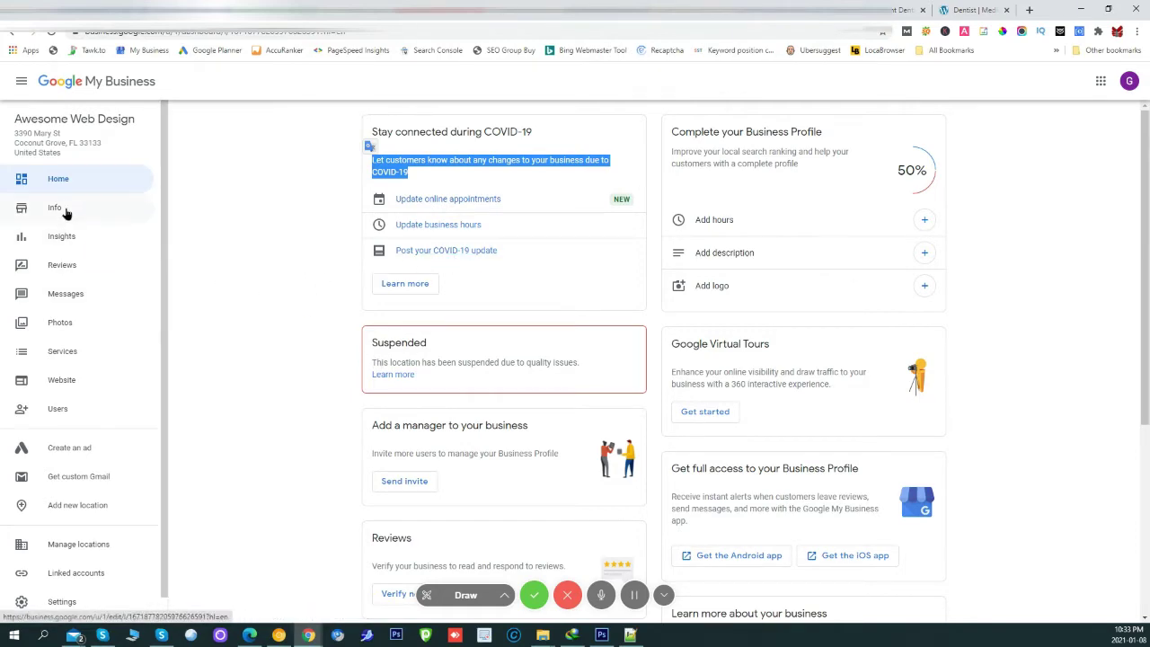
scroll(259, 237, down, 3)
scroll(259, 238, up, 3)
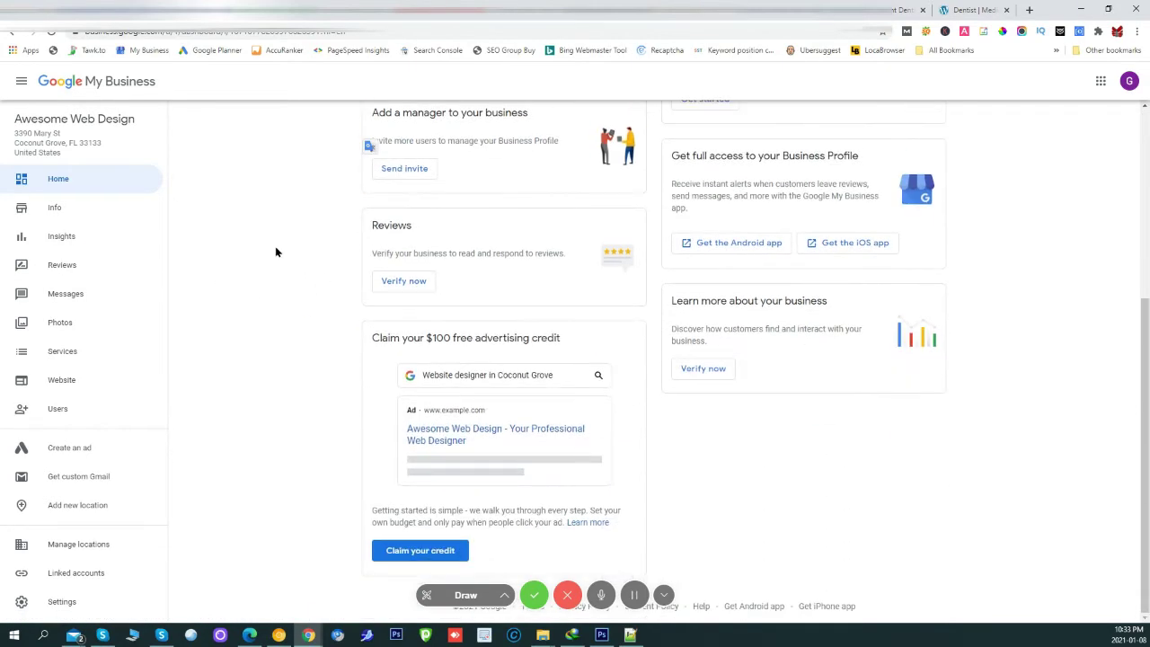
Open the business info page and review its editable fields, closing options and advanced information
click(70, 212)
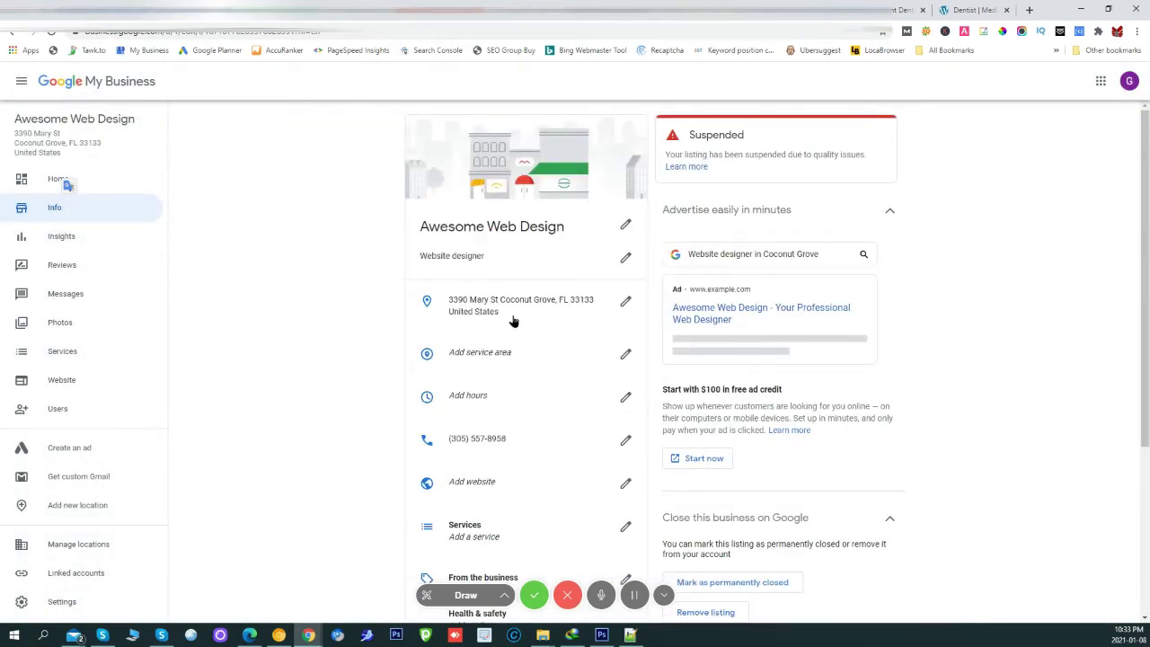
scroll(634, 334, down, 2)
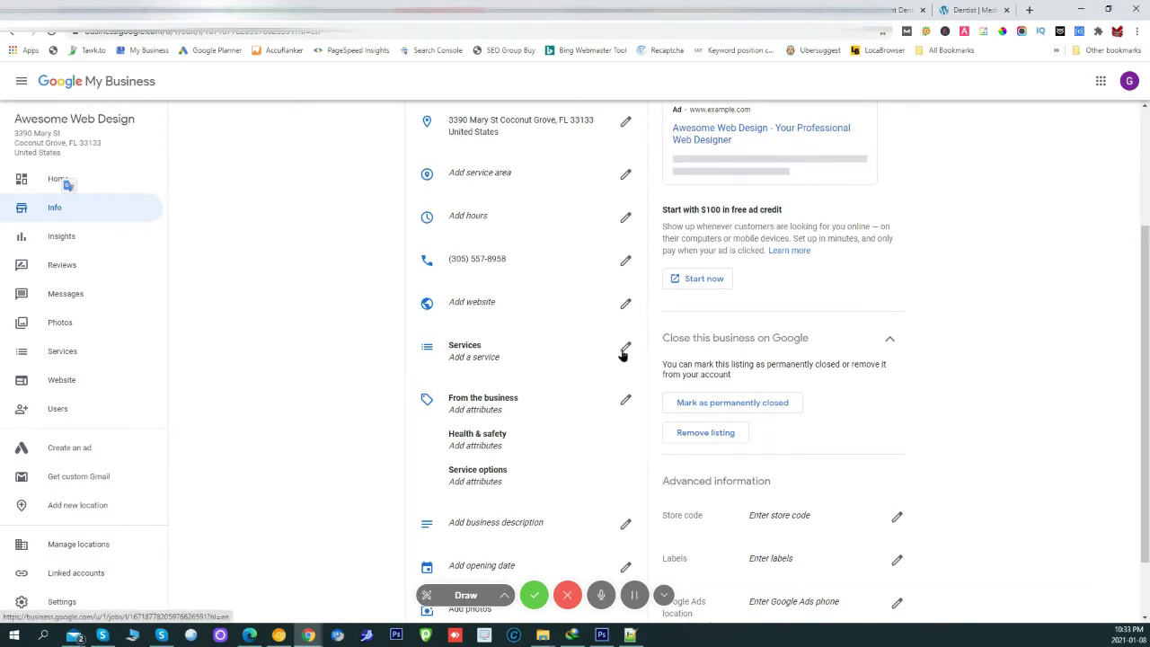
scroll(602, 361, up, 2)
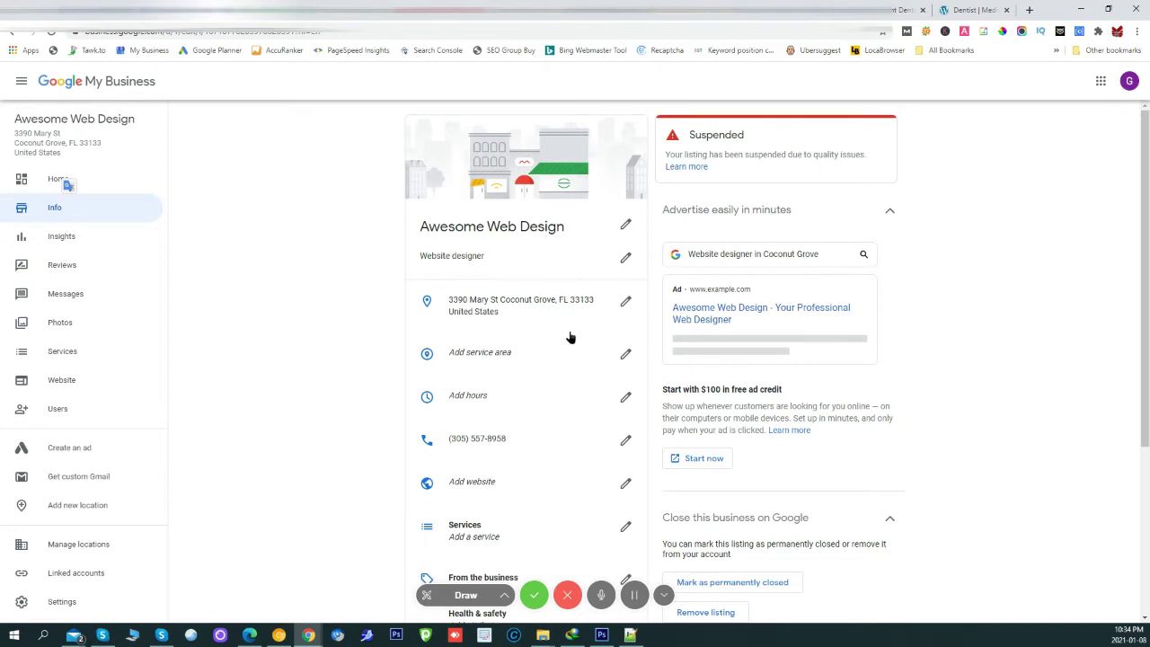
scroll(569, 337, down, 3)
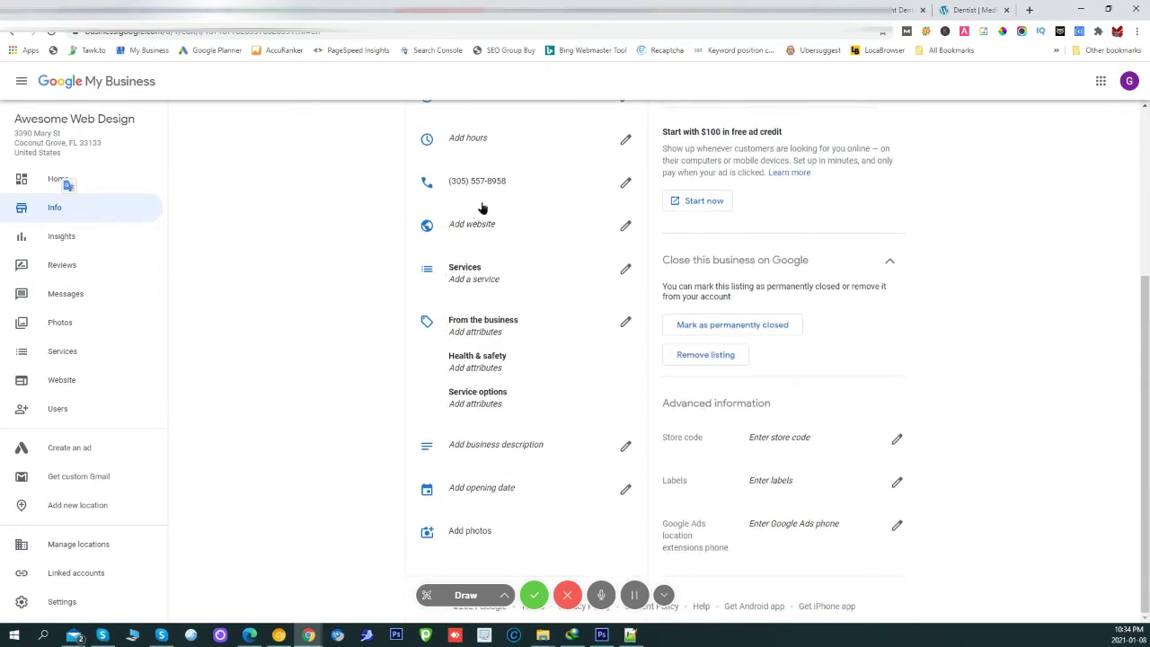
scroll(454, 184, up, 2)
scroll(468, 270, down, 2)
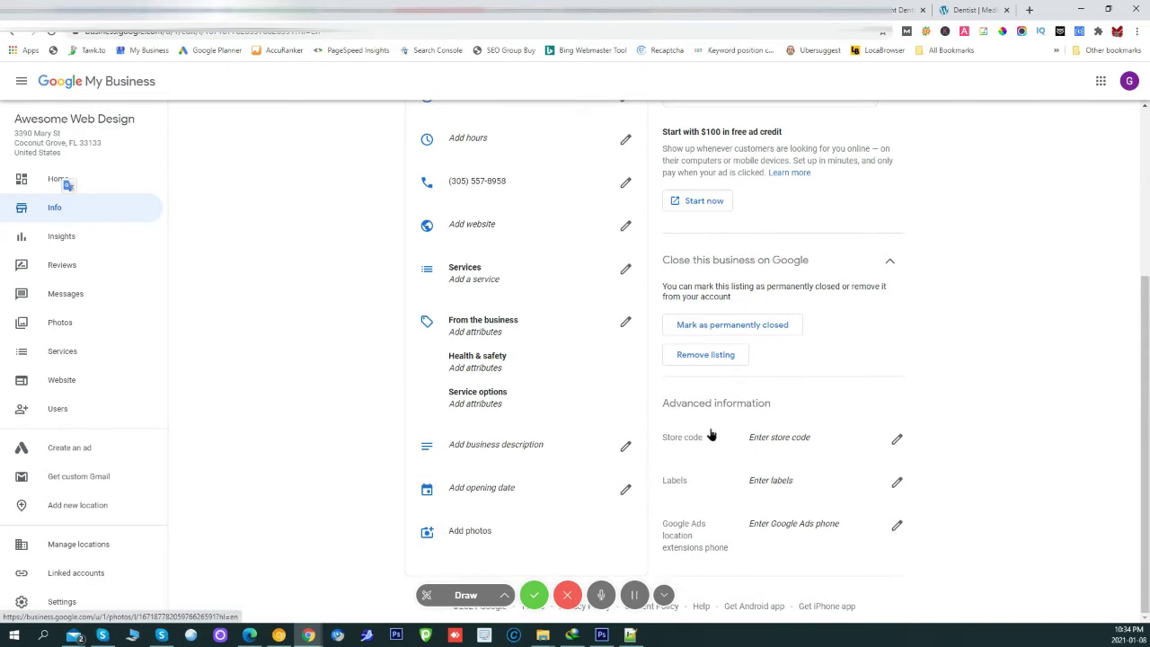
scroll(709, 436, up, 3)
scroll(706, 433, down, 3)
Open the listing's photos section, dismiss the posting tip and show the At work category
click(456, 534)
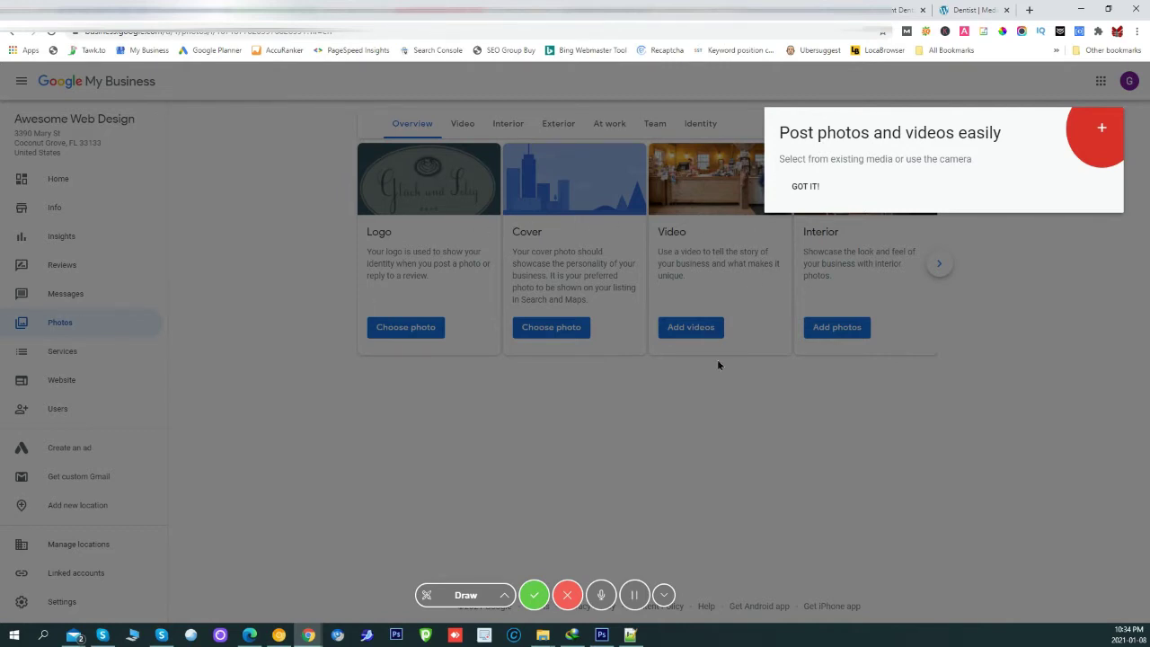
click(697, 411)
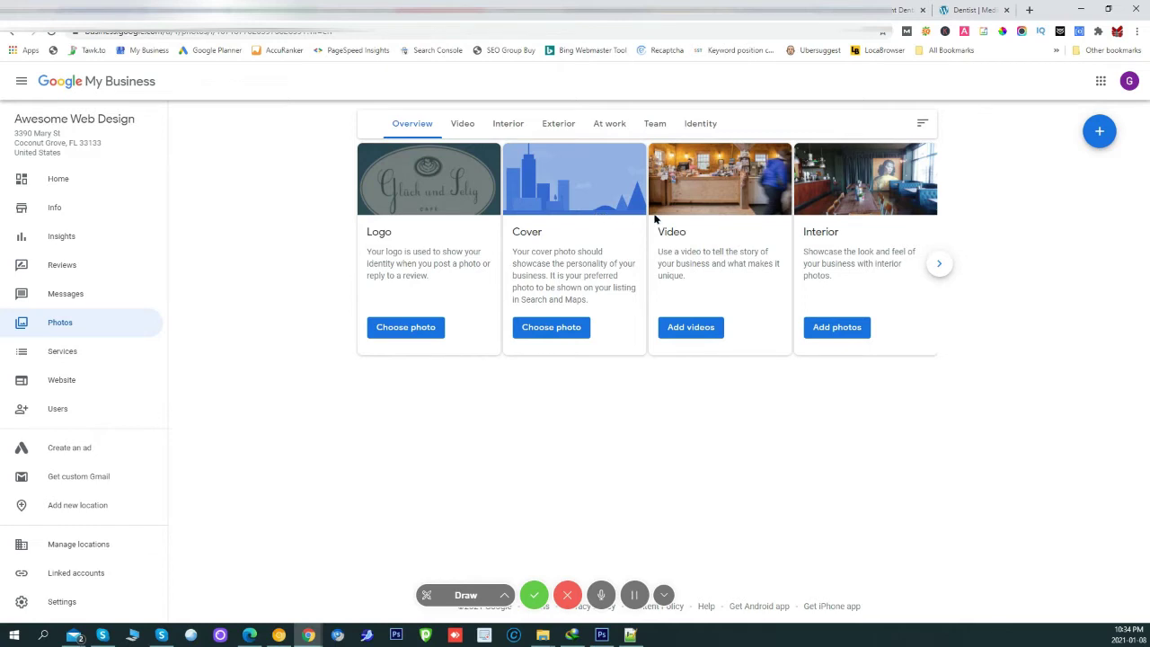
click(604, 124)
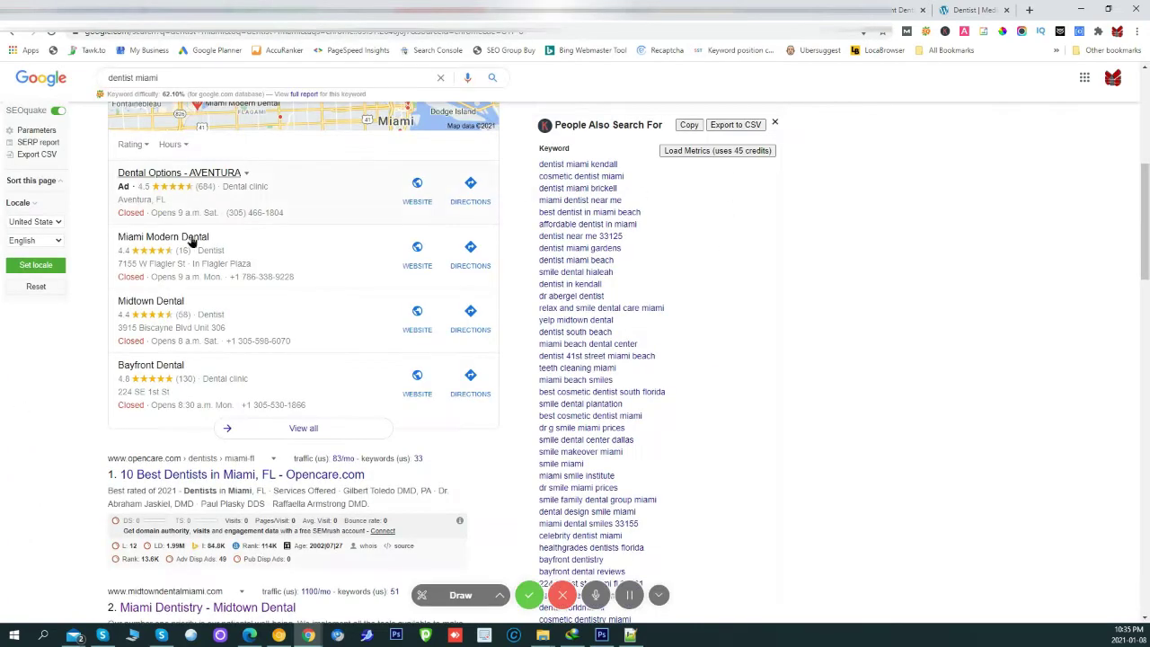
Examine the ads and local map listings in the Google results for "dentist miami"
scroll(192, 239, up, 5)
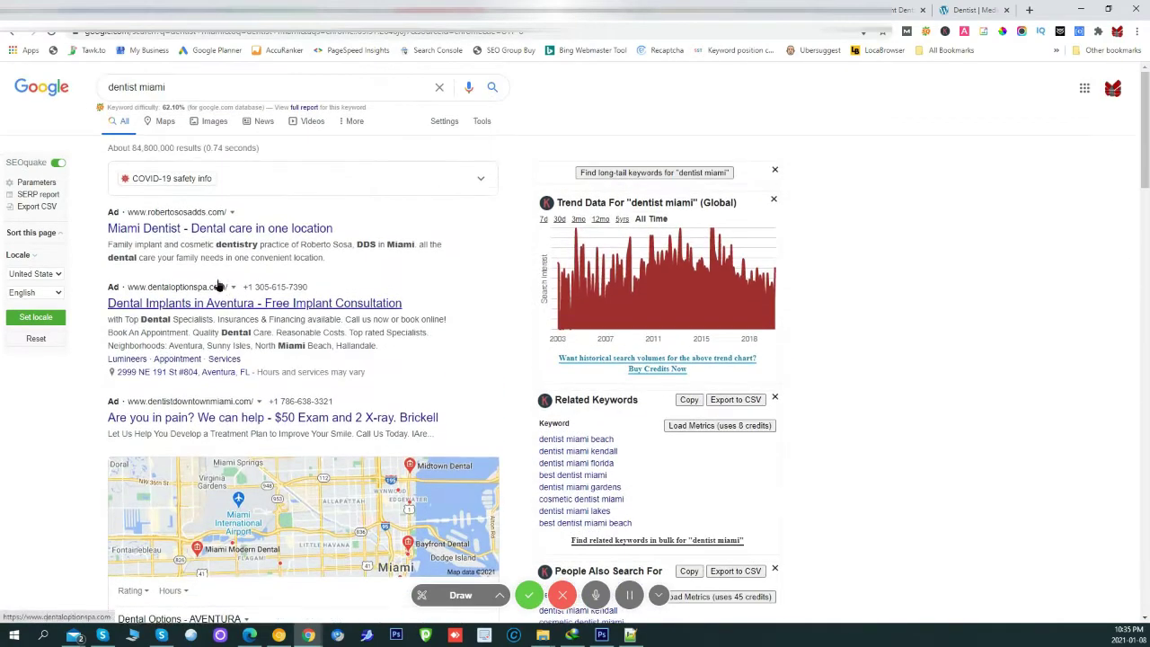
scroll(150, 118, down, 2)
scroll(167, 154, up, 2)
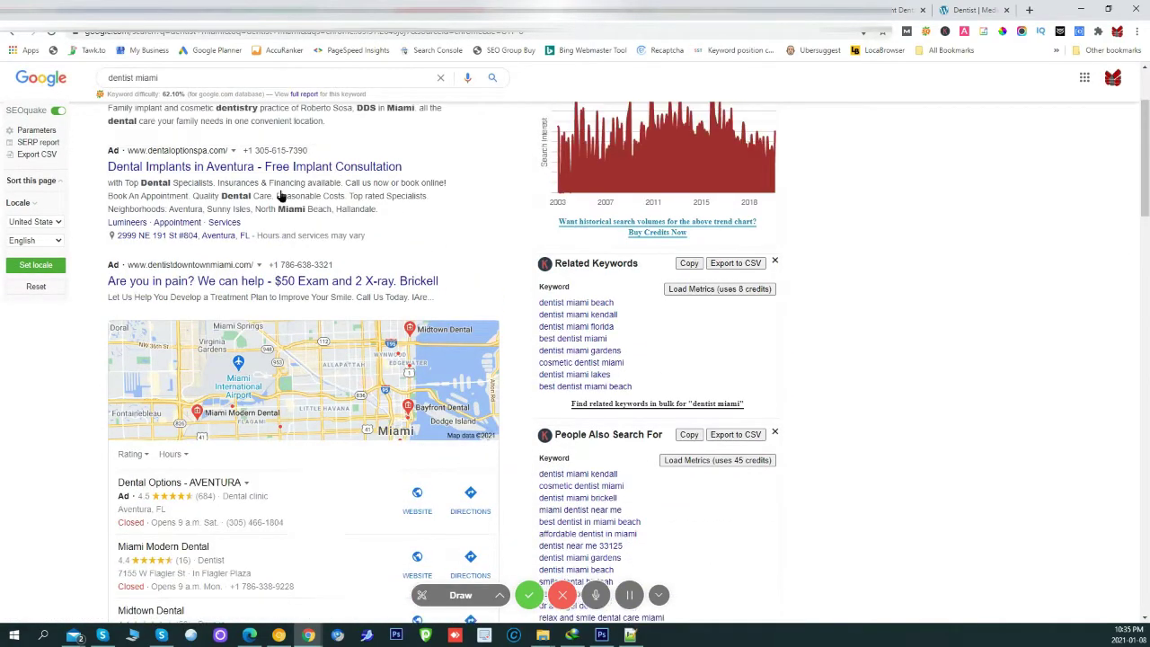
scroll(234, 198, down, 4)
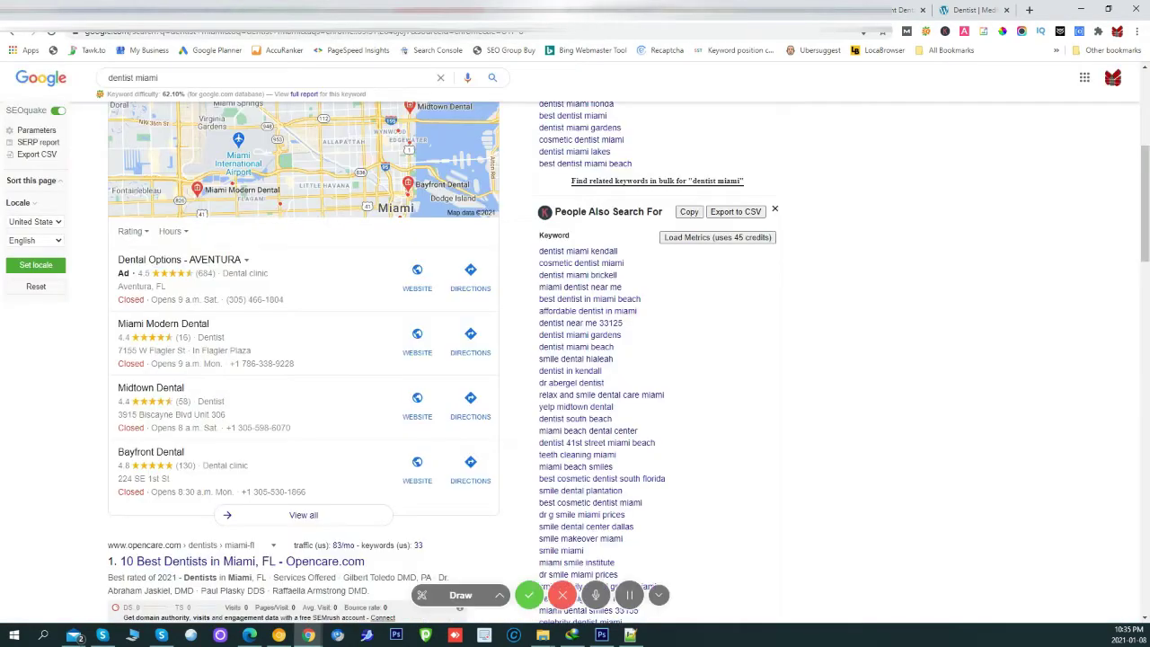
Examine the Dental Options website's layout and its footer, including the web designer credit
scroll(444, 181, down, 3)
scroll(443, 181, down, 1)
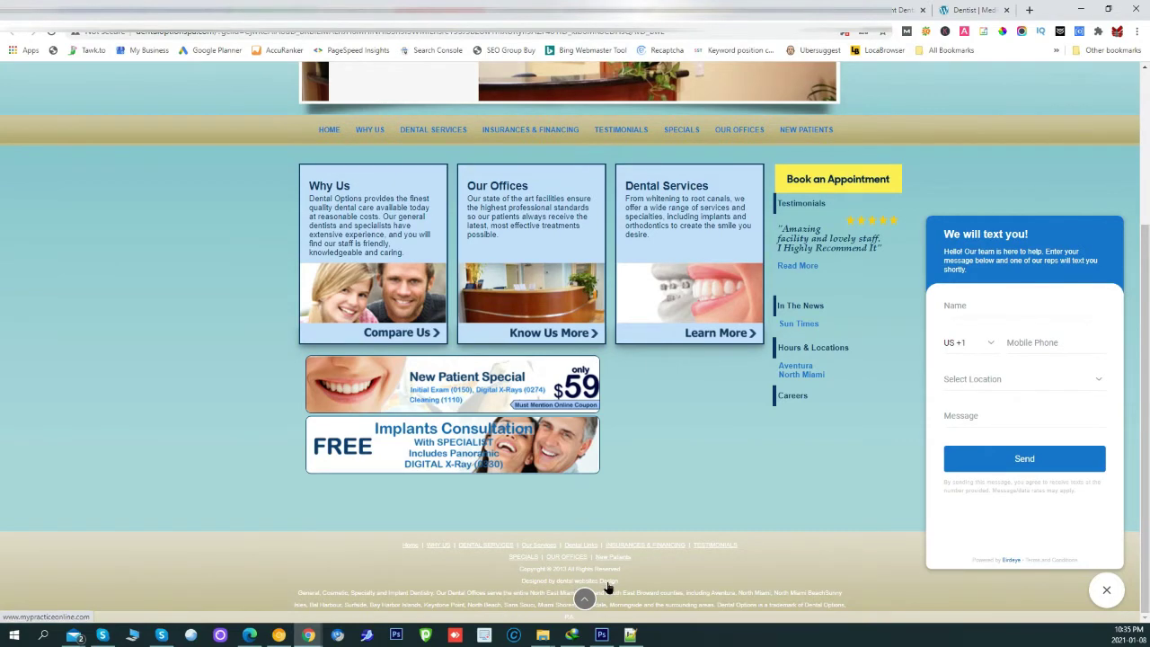
scroll(610, 566, up, 2)
scroll(608, 548, down, 2)
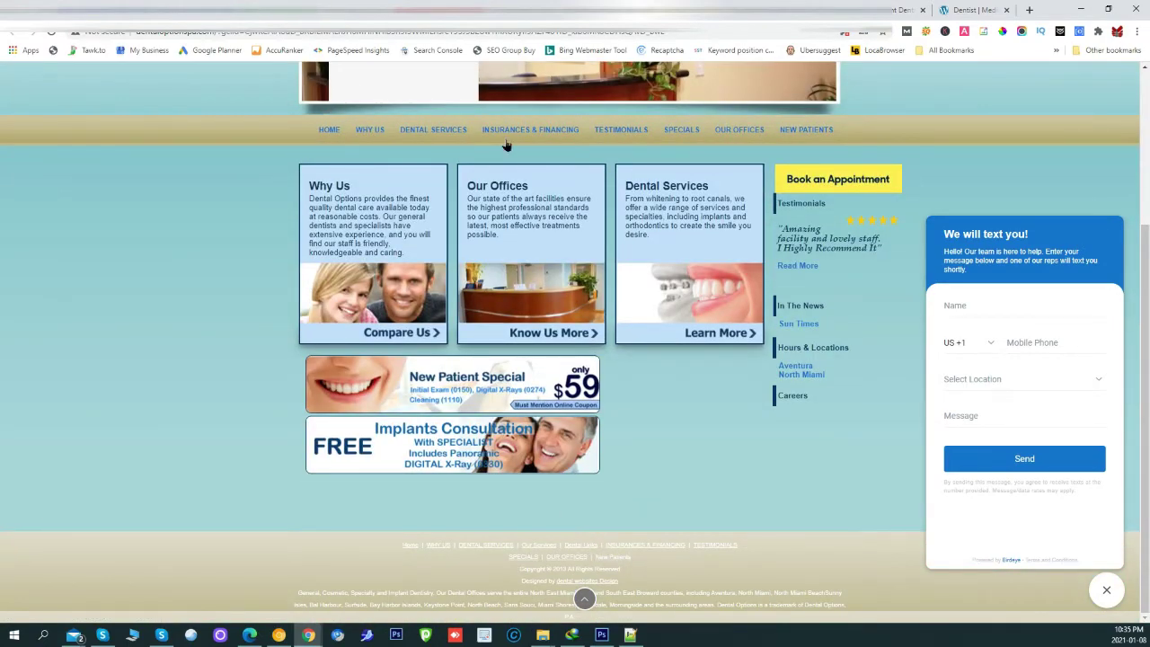
scroll(506, 145, up, 3)
scroll(620, 404, down, 3)
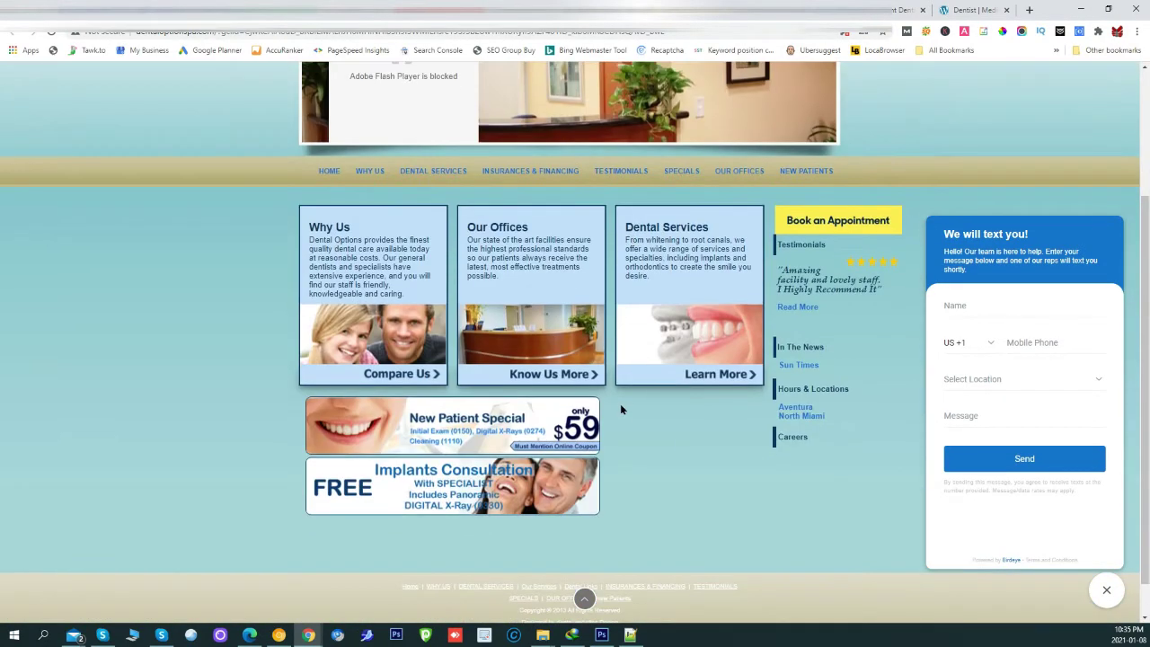
scroll(600, 388, up, 3)
scroll(592, 557, down, 3)
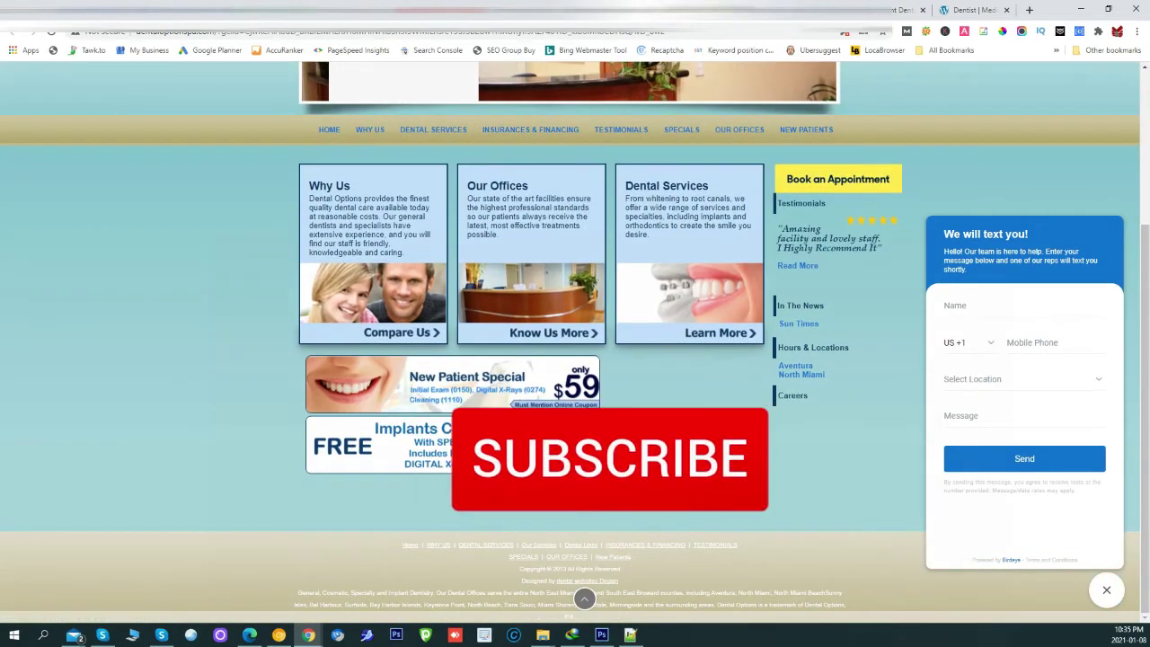
scroll(653, 319, up, 3)
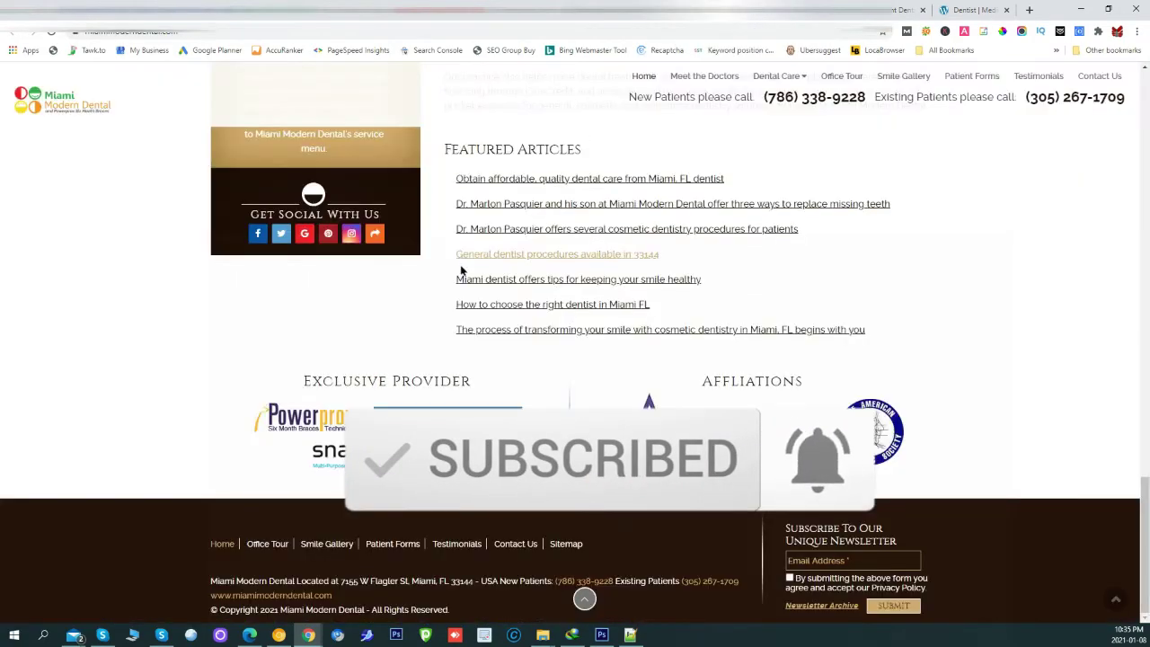
Examine the Miami Modern Dental homepage from its header down to the footer's copyright line
scroll(461, 261, up, 15)
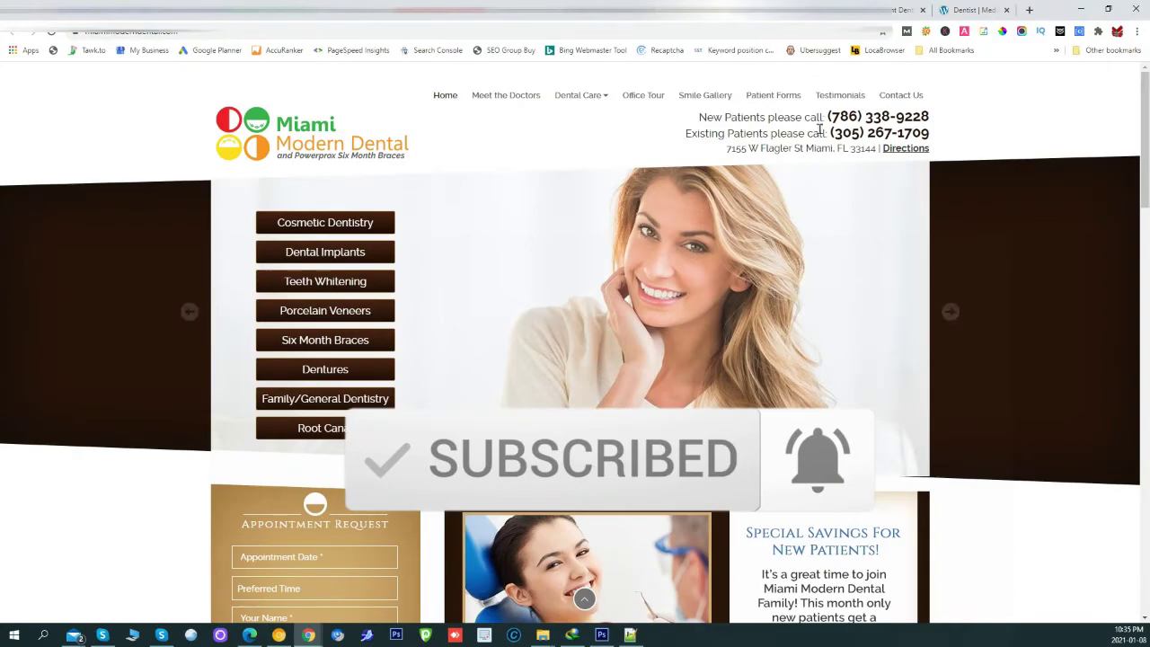
scroll(755, 269, down, 15)
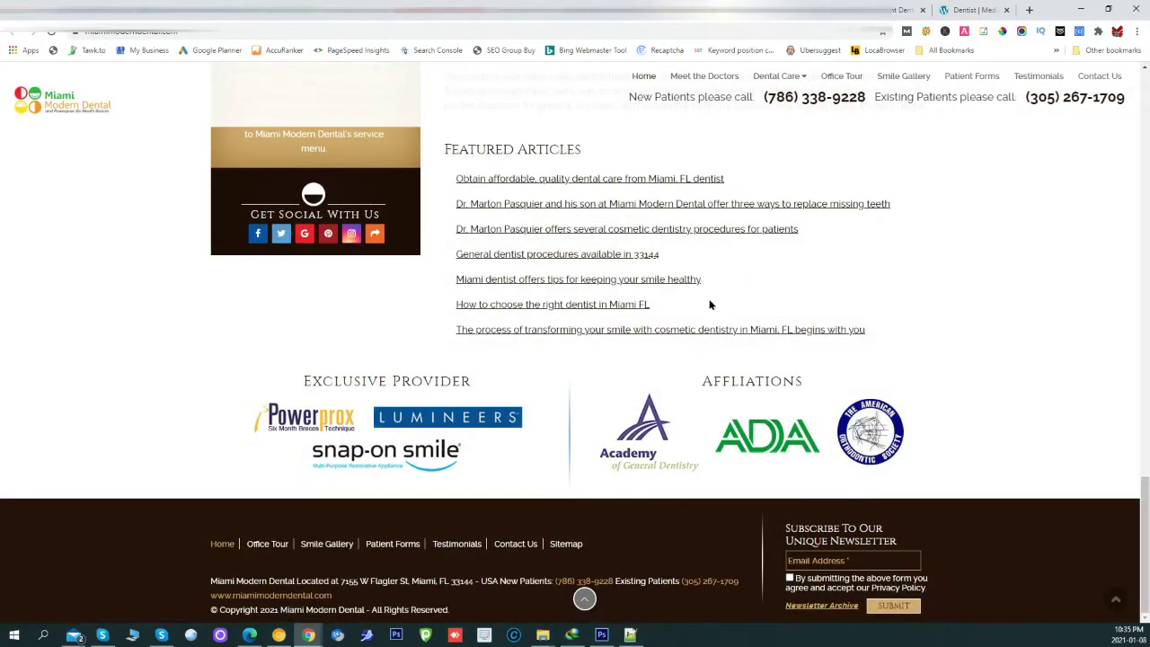
scroll(665, 359, up, 15)
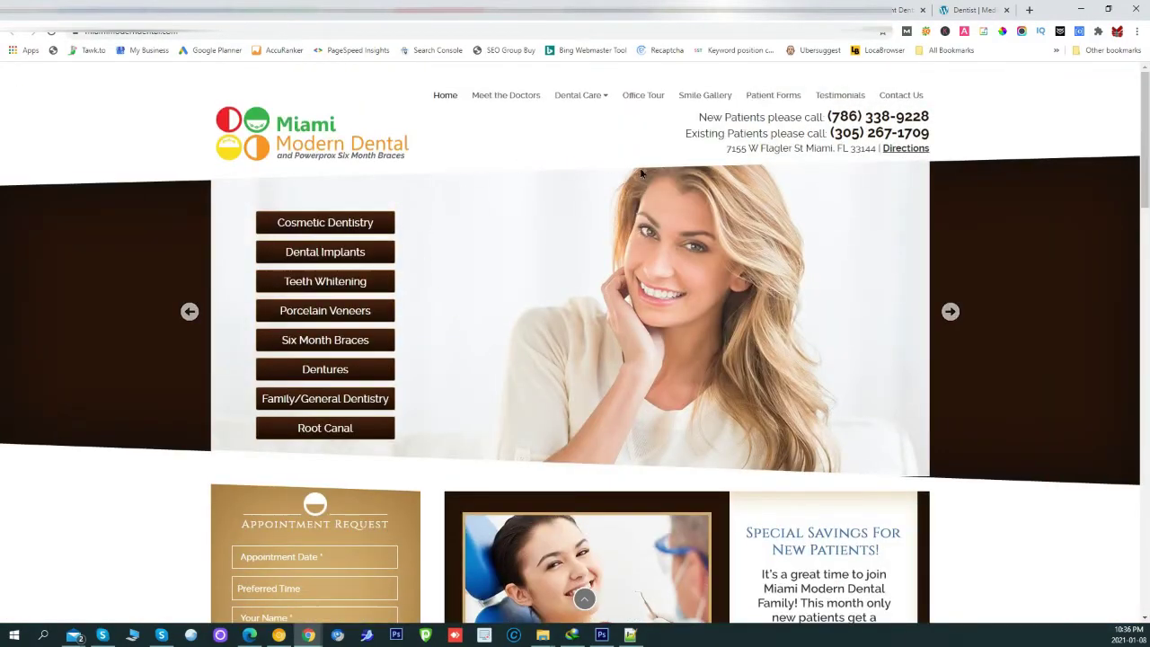
scroll(610, 166, down, 15)
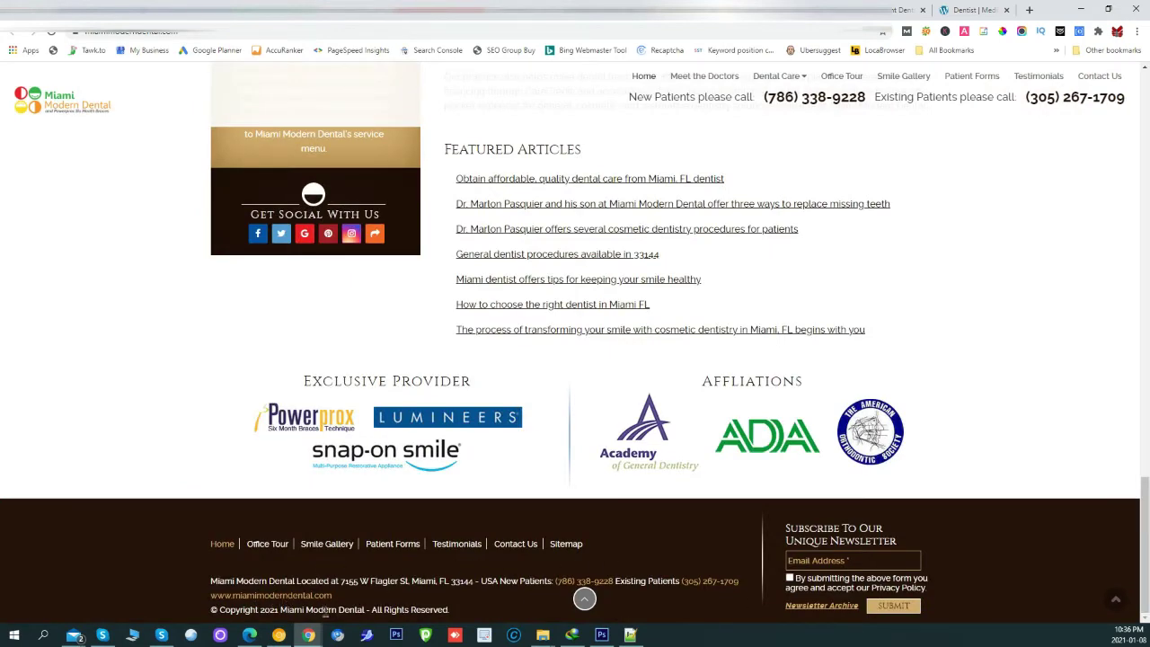
scroll(839, 359, up, 15)
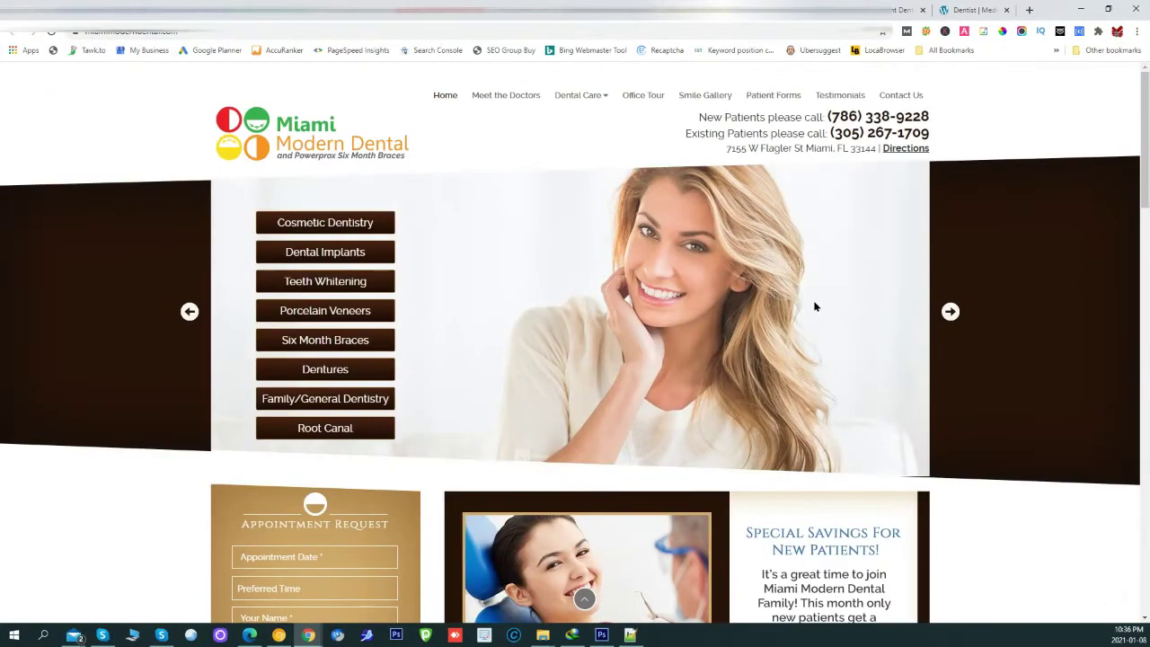
Capture a full-page screenshot of the Miami Modern Dental homepage, finish it without annotations and review the captured image
click(1021, 32)
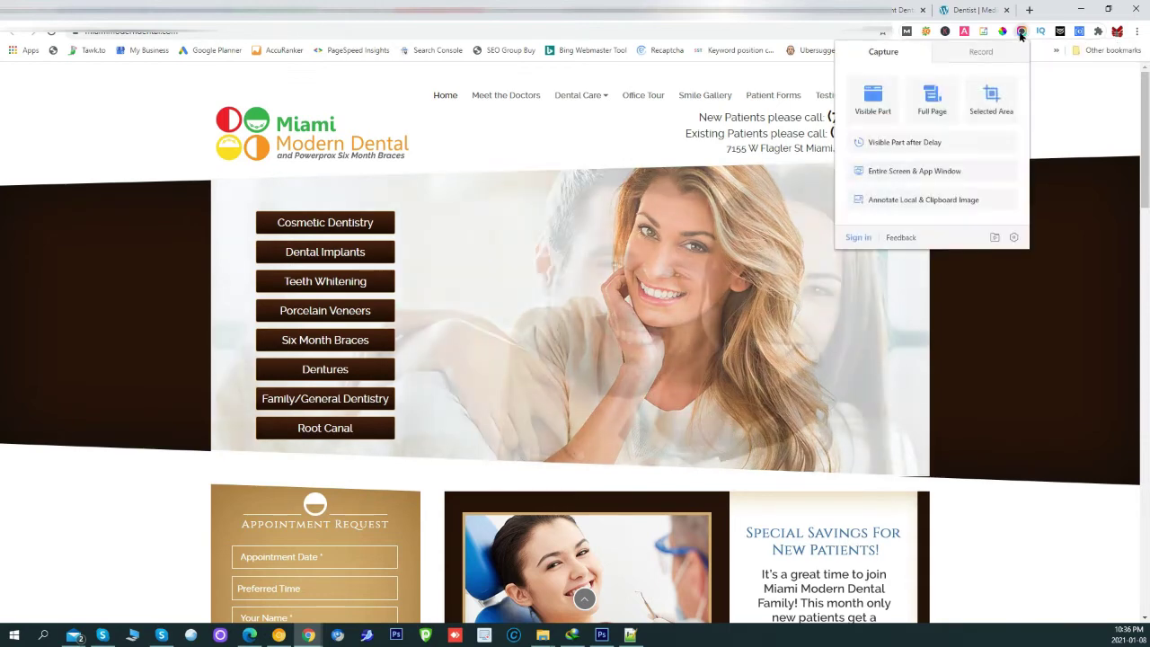
click(932, 101)
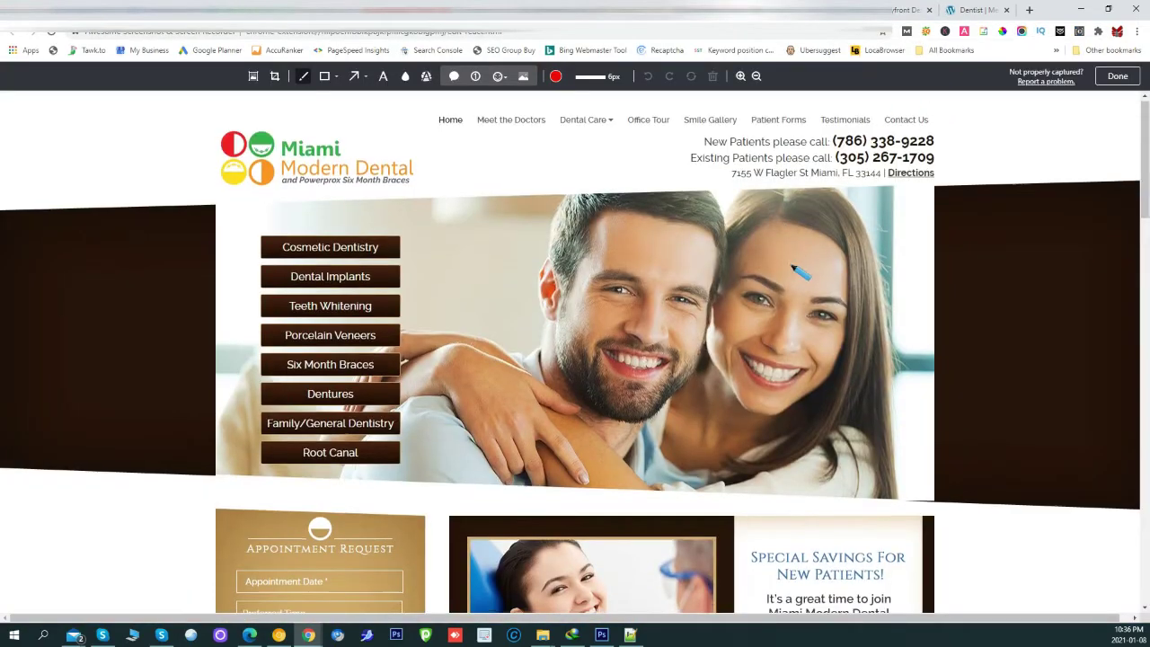
scroll(802, 271, down, 5)
scroll(802, 272, down, 10)
scroll(802, 272, up, 20)
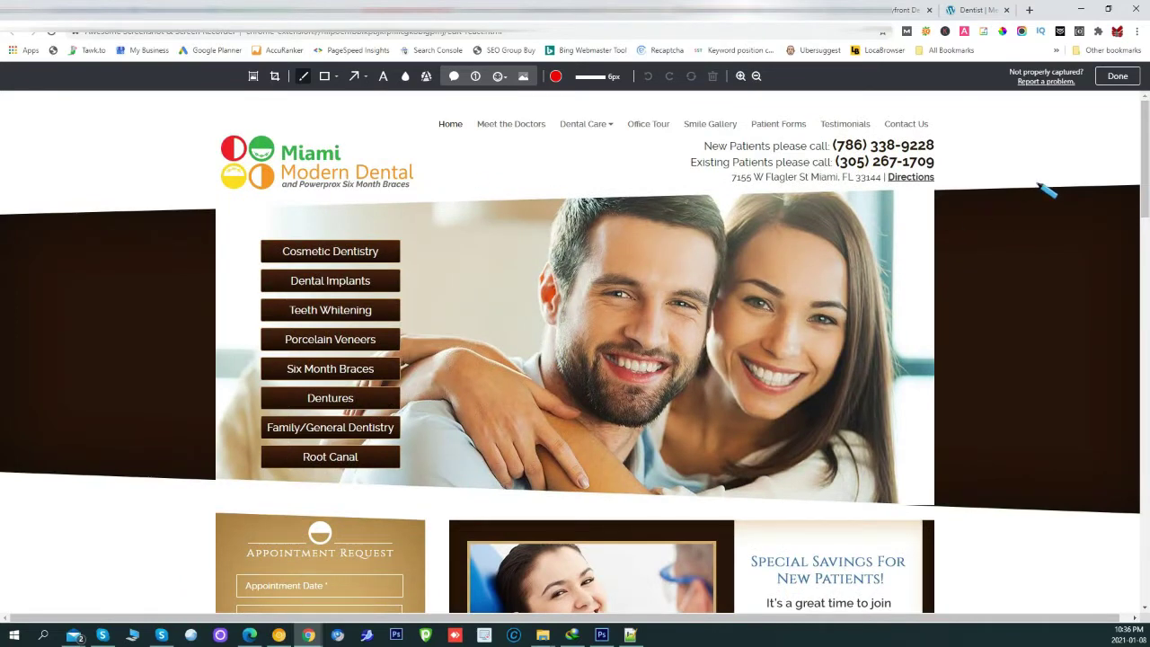
click(1117, 76)
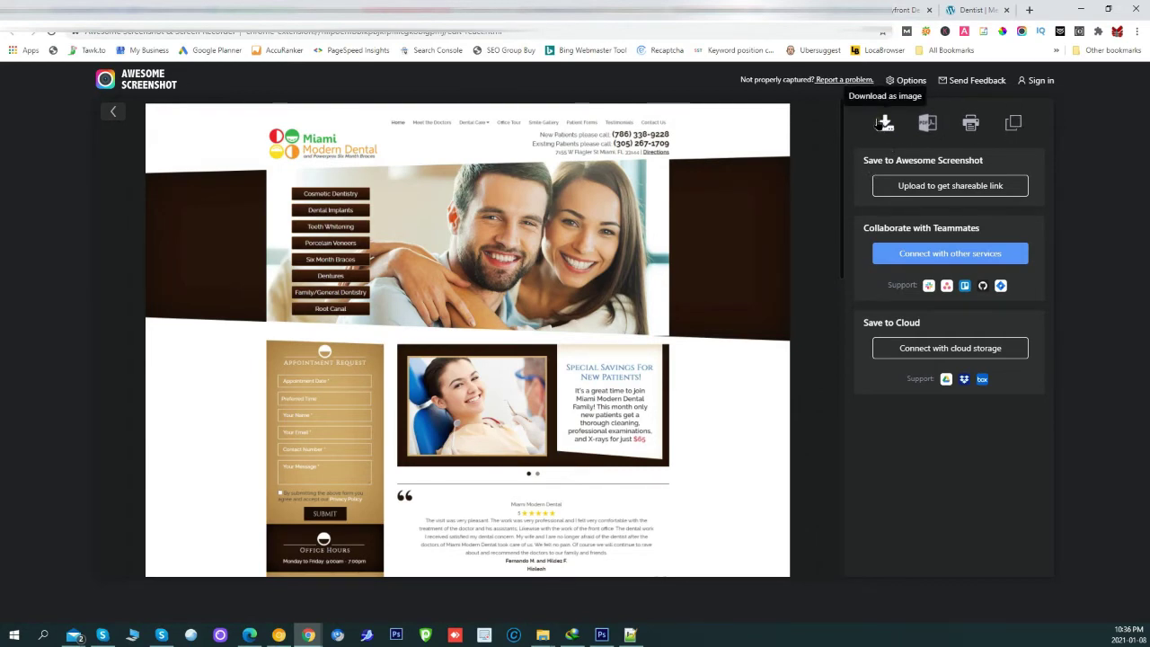
scroll(705, 204, down, 8)
scroll(703, 202, up, 8)
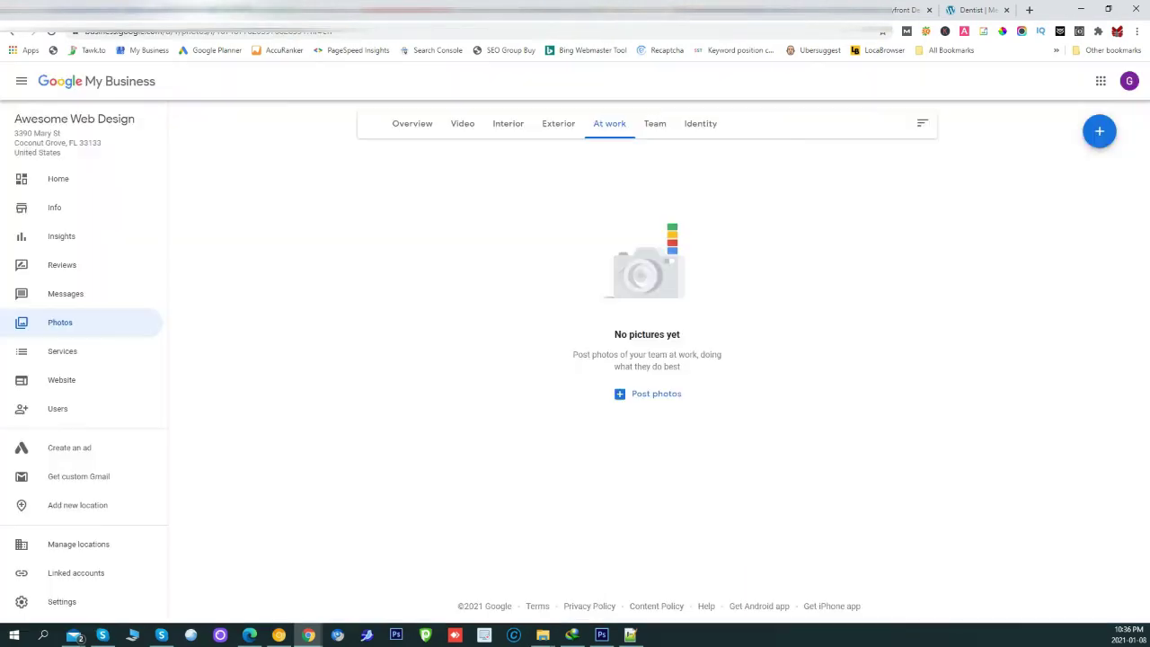
Revisit the listing's At work photos and look through the Midtown Dental and Miami Modern Dental websites as photo examples
click(206, 9)
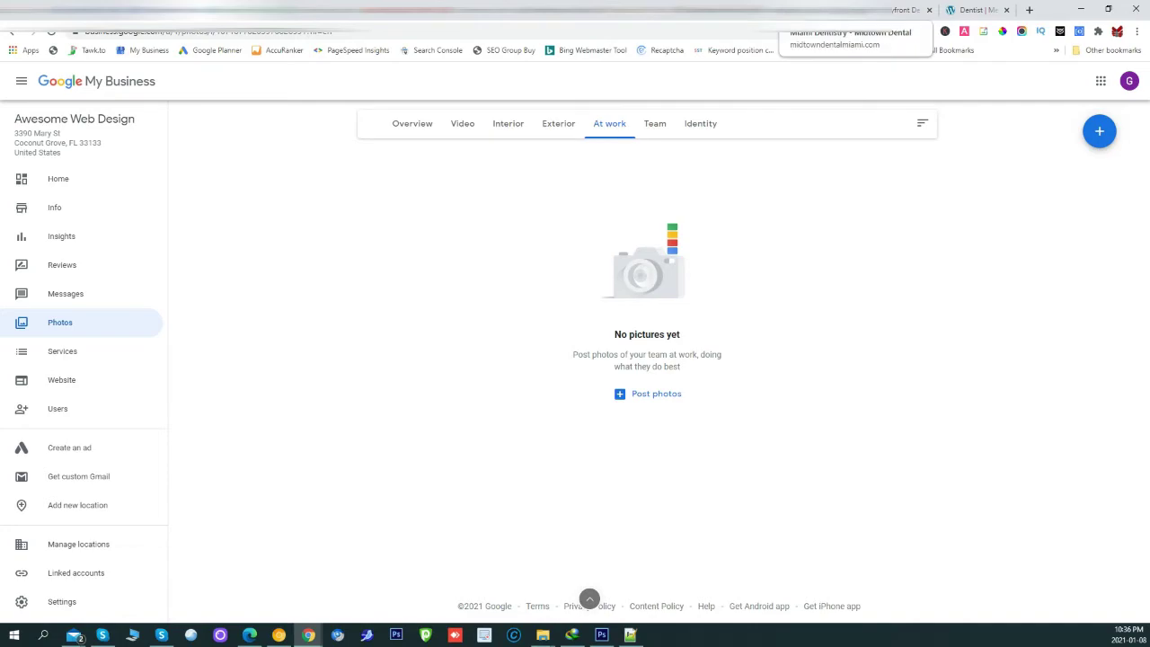
click(903, 9)
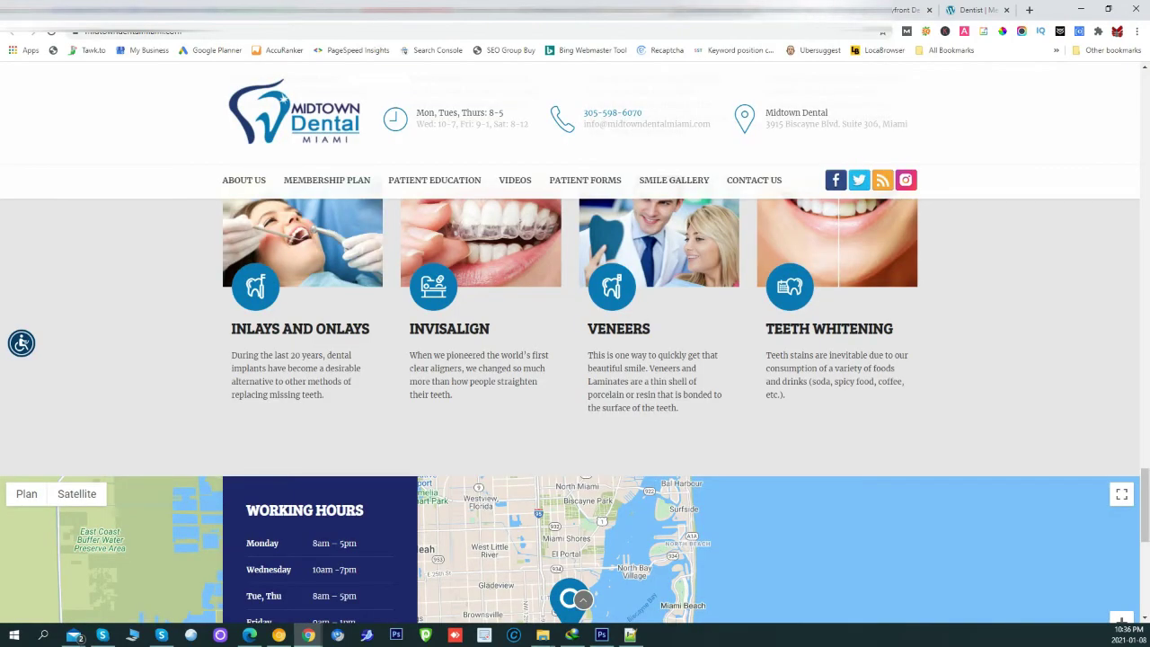
click(687, 9)
scroll(787, 356, down, 15)
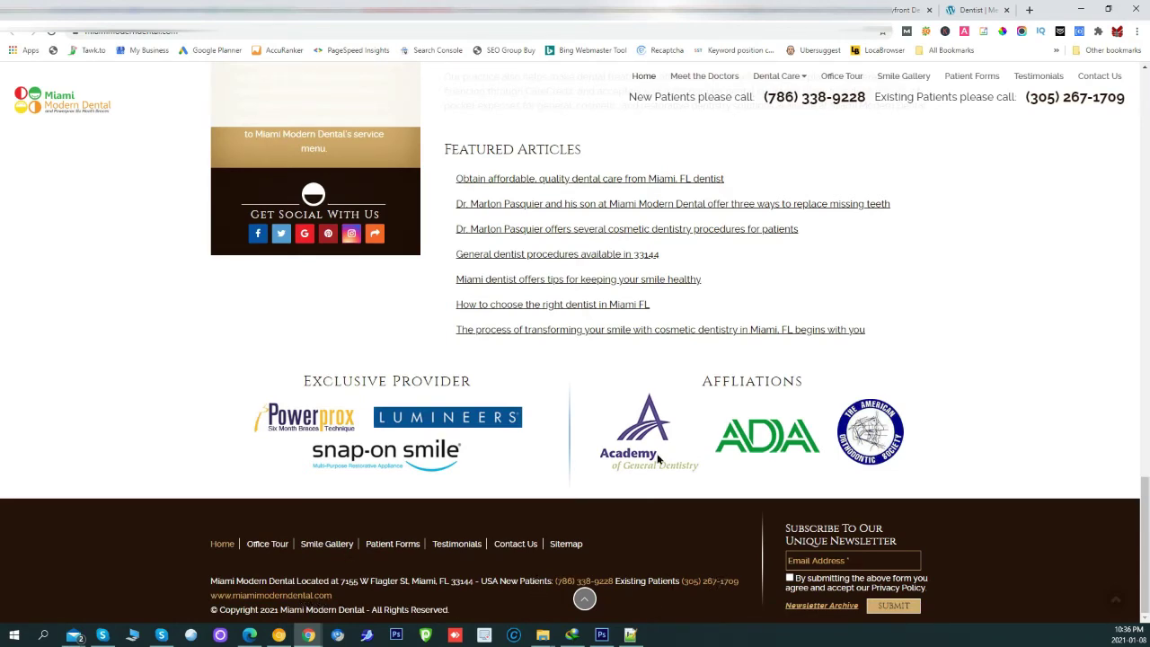
scroll(658, 458, up, 10)
scroll(665, 328, up, 6)
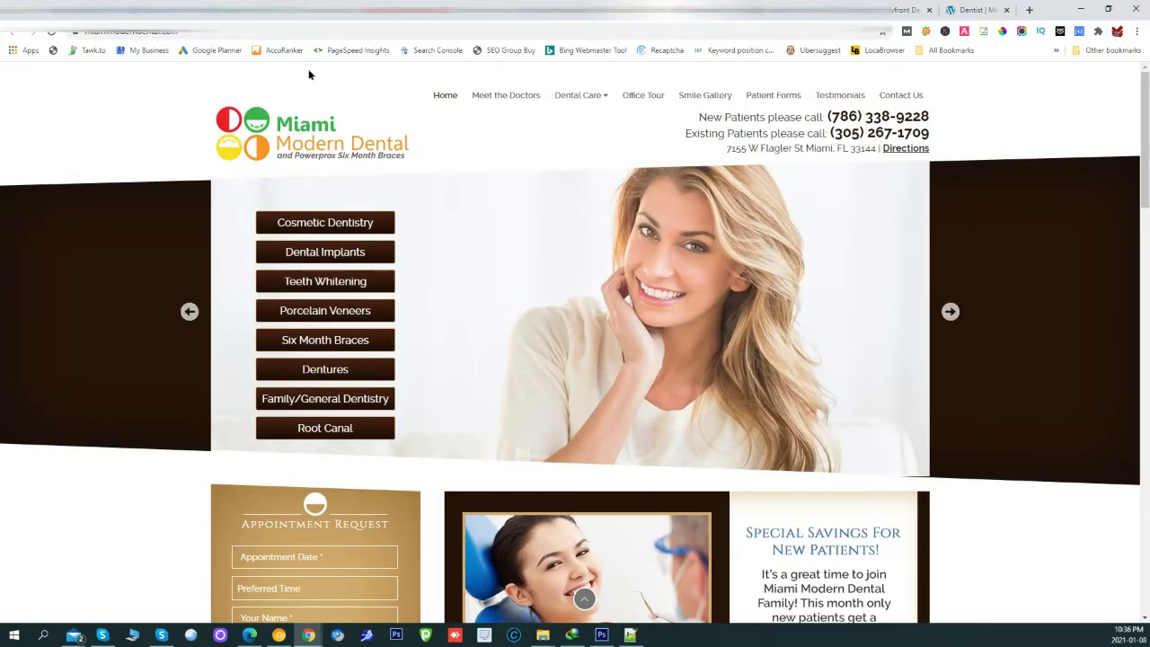
Return to the "dentist miami" search results and look over the local dental listings and ads
click(232, 10)
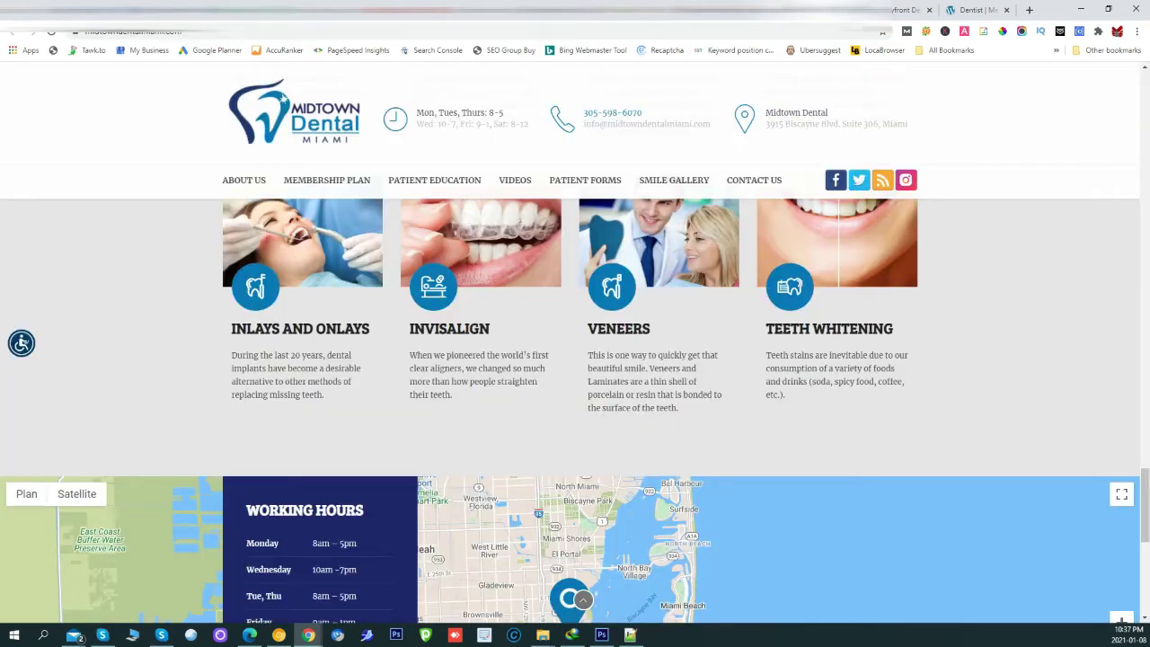
scroll(719, 237, down, 5)
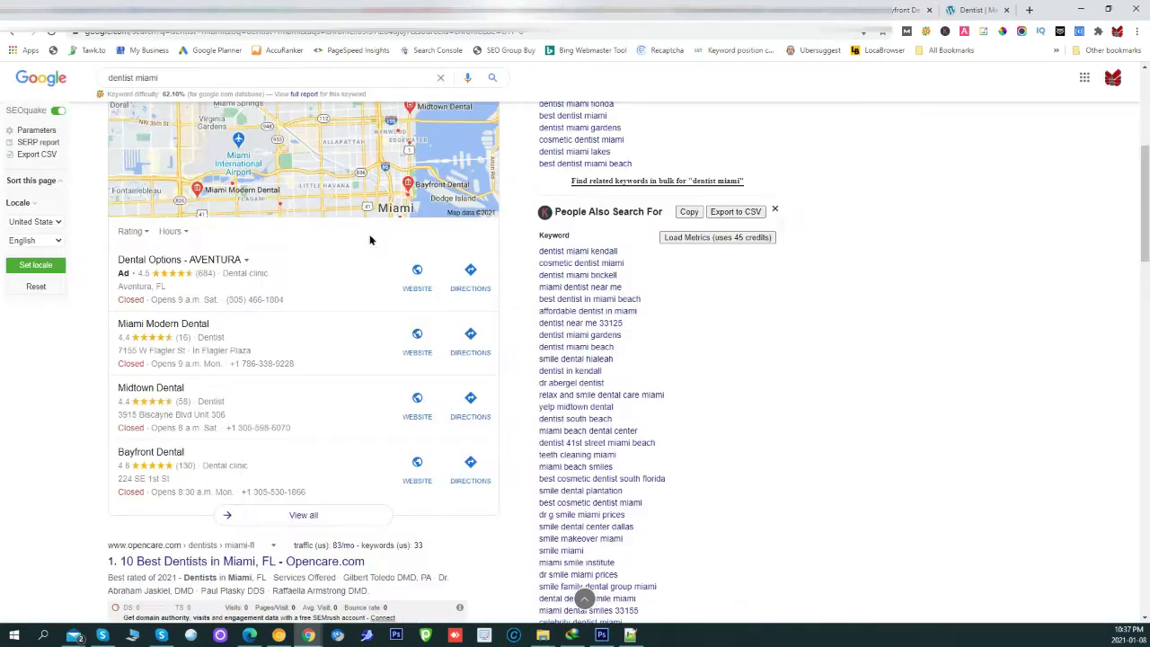
scroll(372, 238, up, 5)
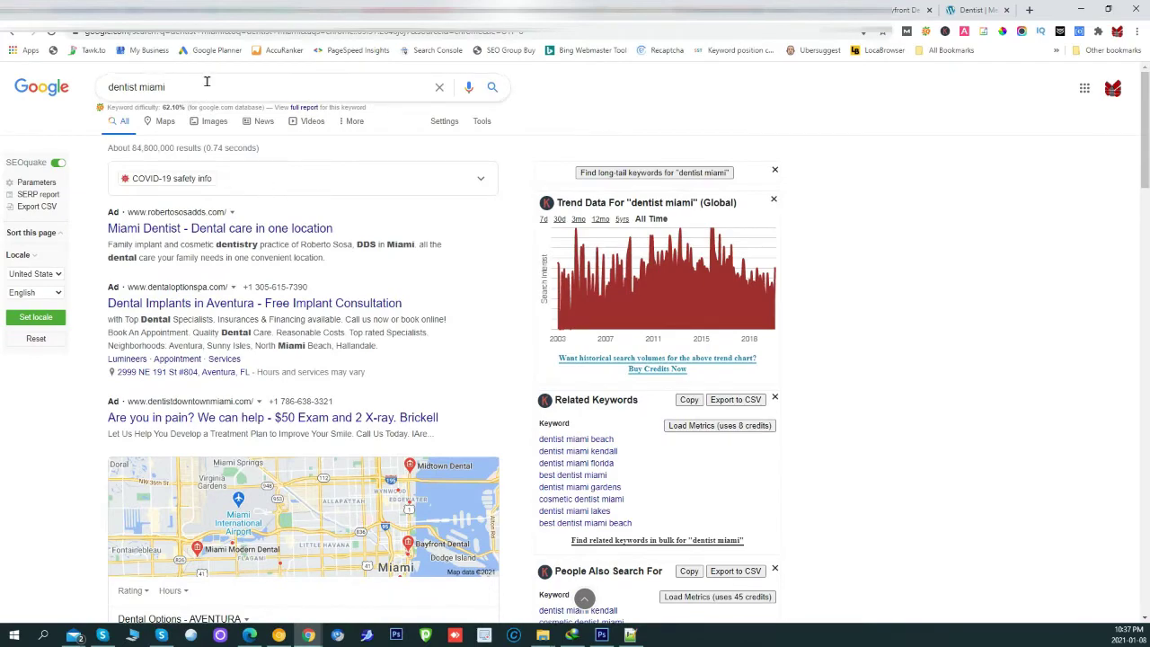
Look through the "dentist miami" results from the local listings down to the related searches
scroll(351, 308, down, 8)
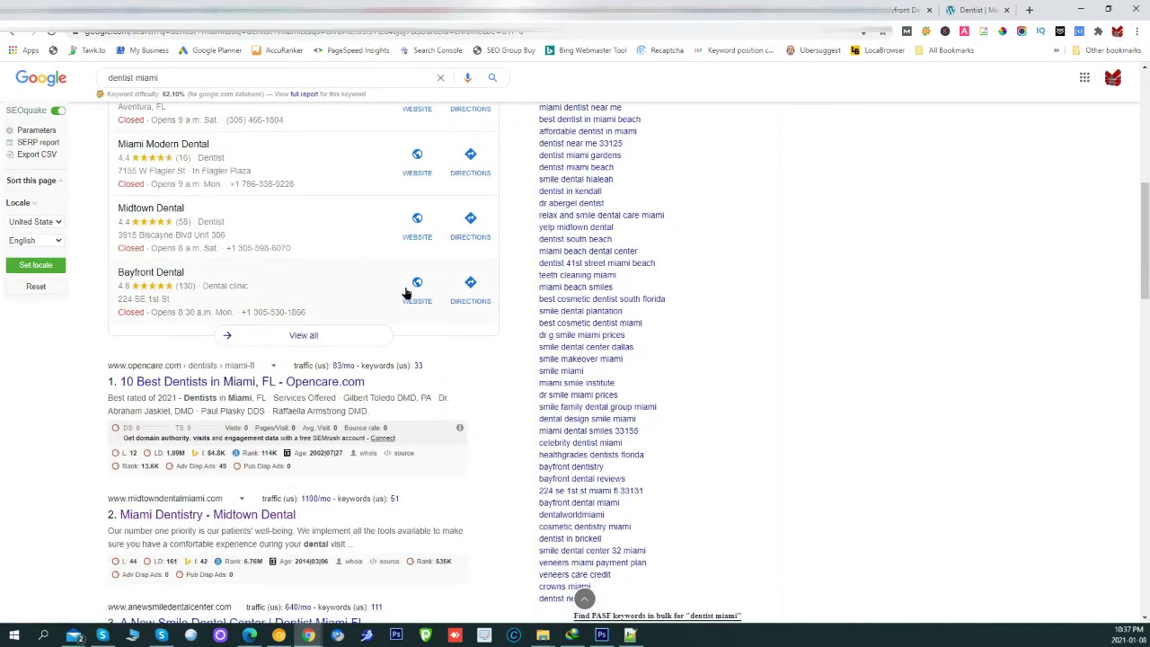
scroll(426, 315, down, 15)
scroll(407, 312, down, 8)
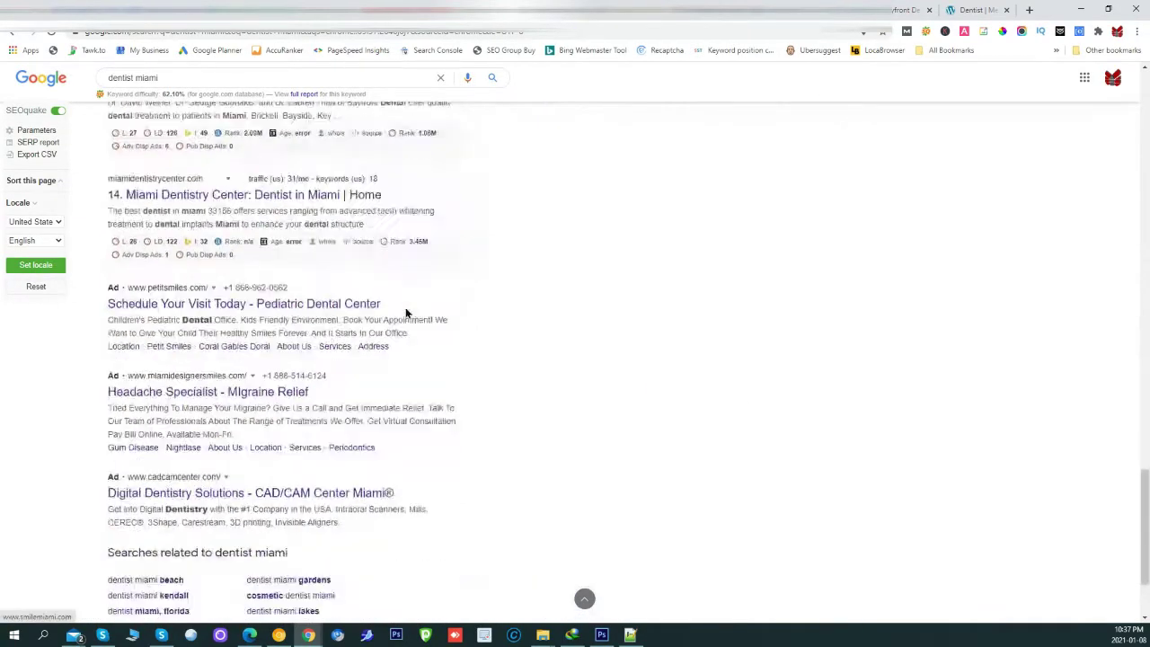
scroll(541, 322, up, 20)
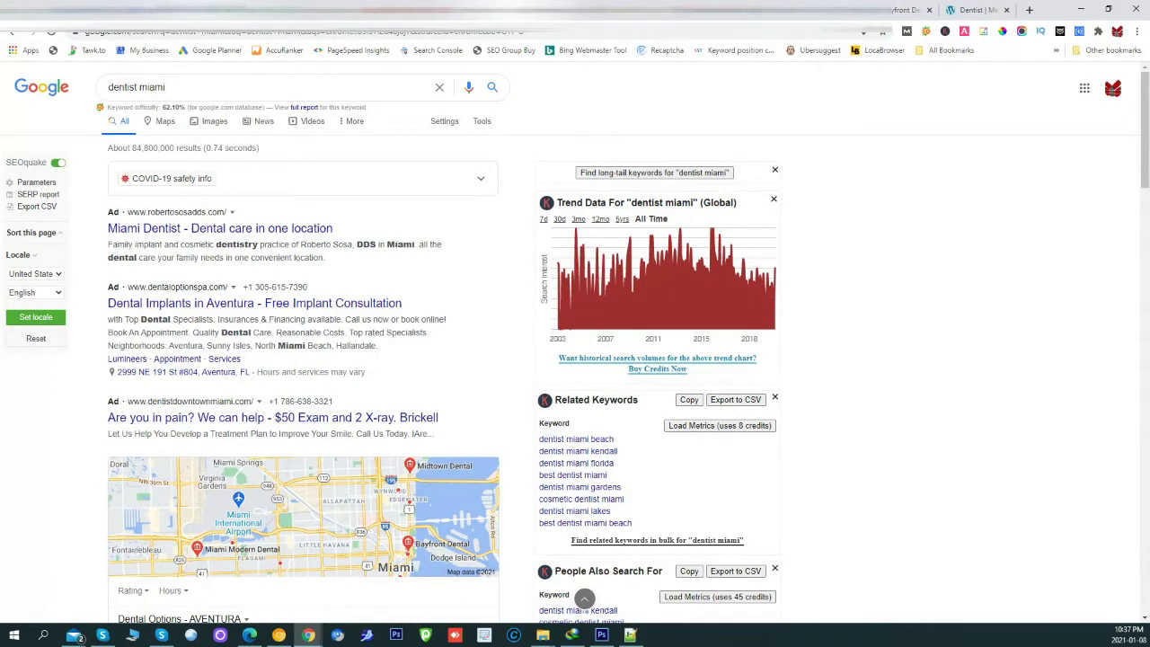
Switch back to the Awesome Web Design listing and review its business information, including the advanced information fields
click(148, 49)
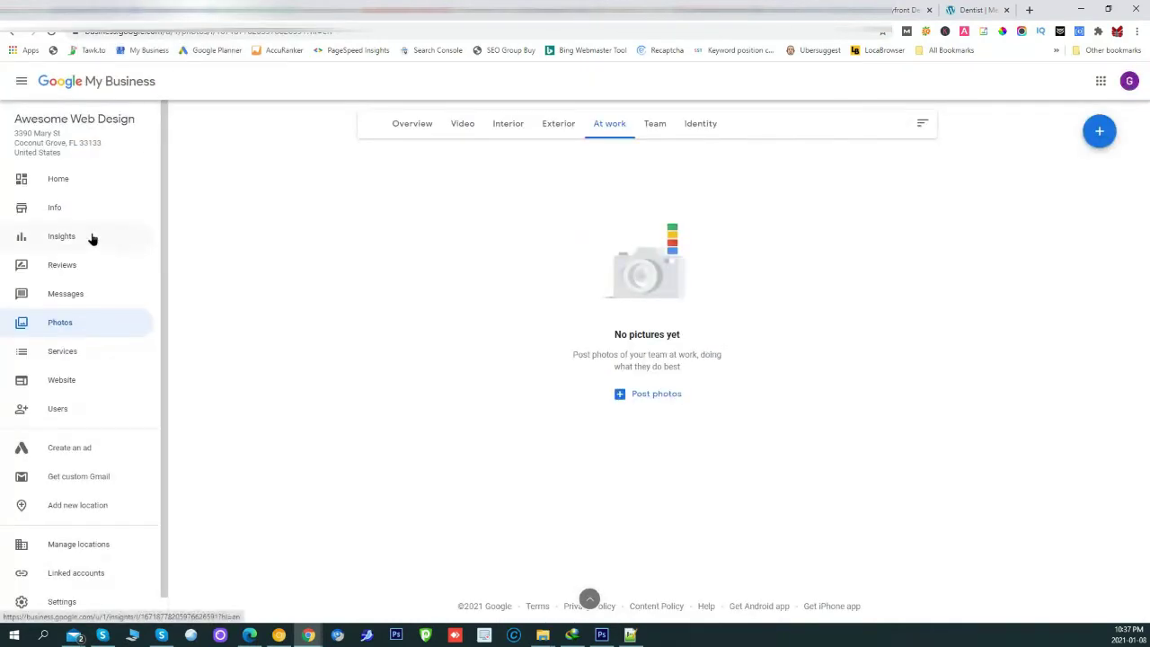
click(57, 209)
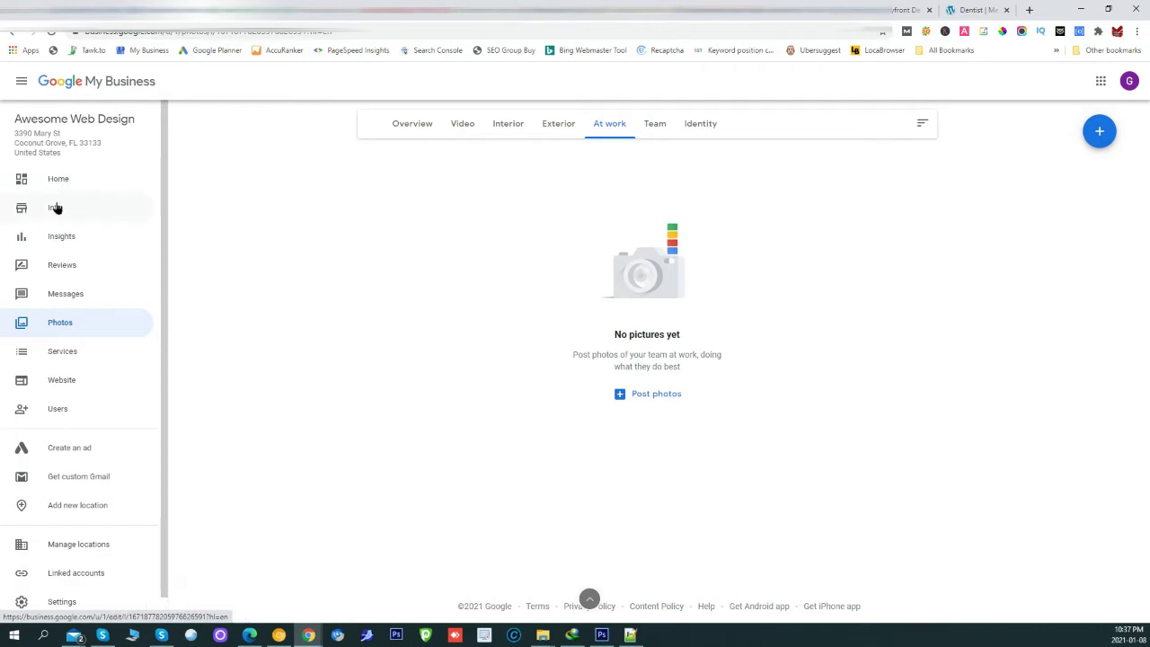
scroll(405, 326, down, 2)
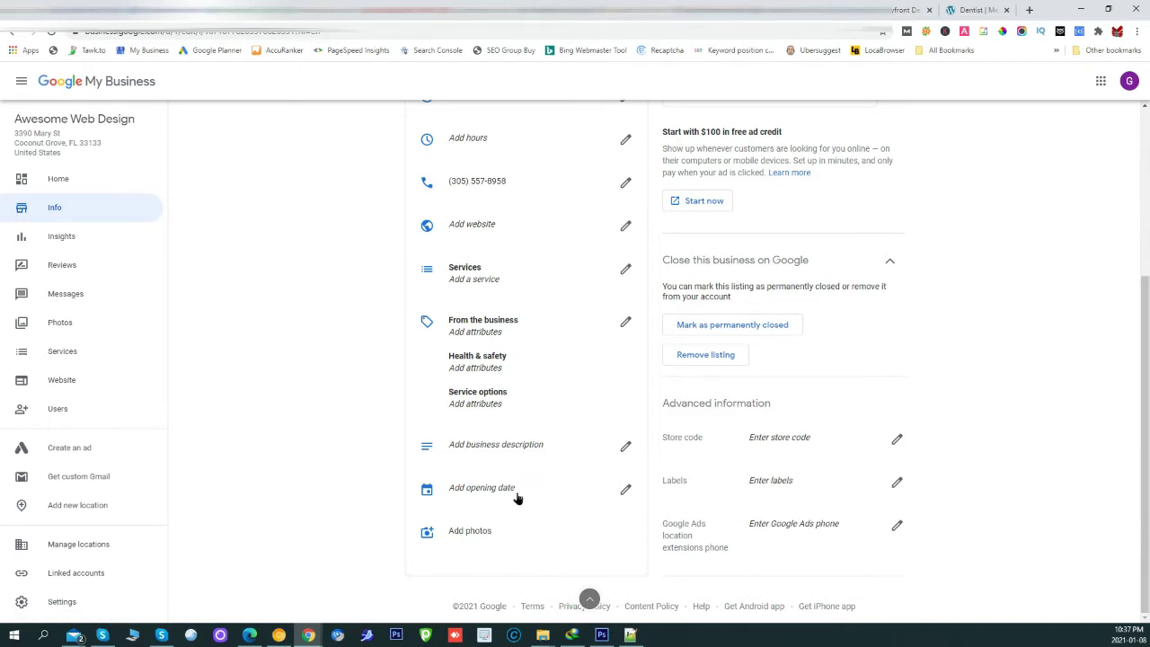
scroll(665, 445, up, 1)
scroll(665, 445, down, 1)
scroll(516, 458, up, 2)
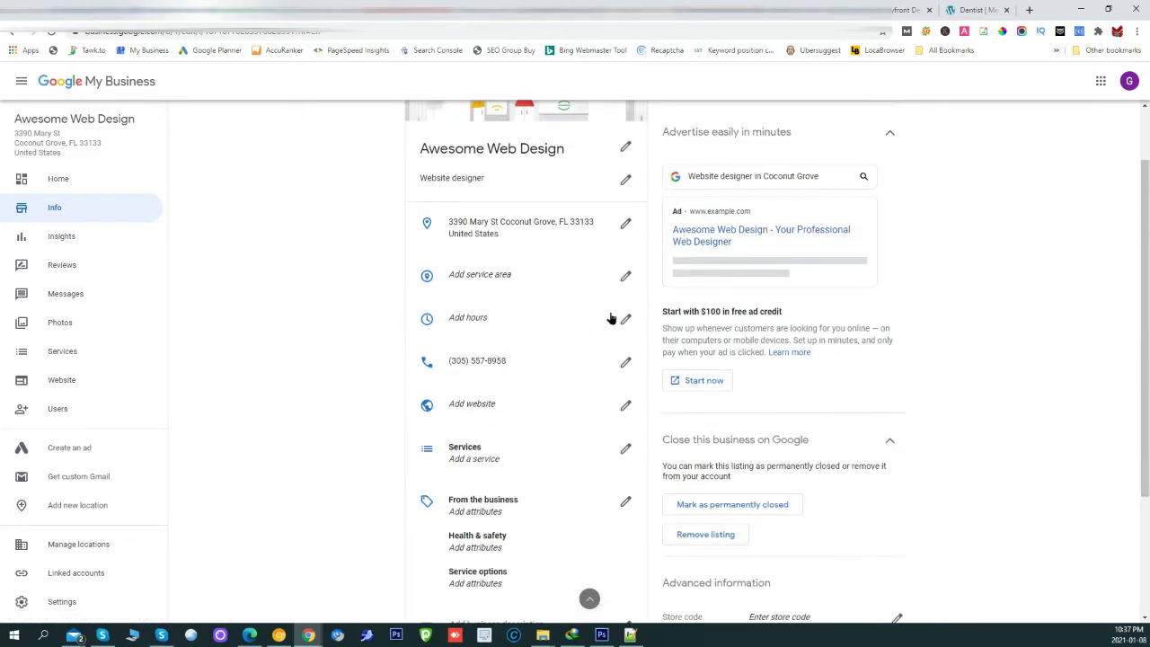
scroll(557, 370, down, 2)
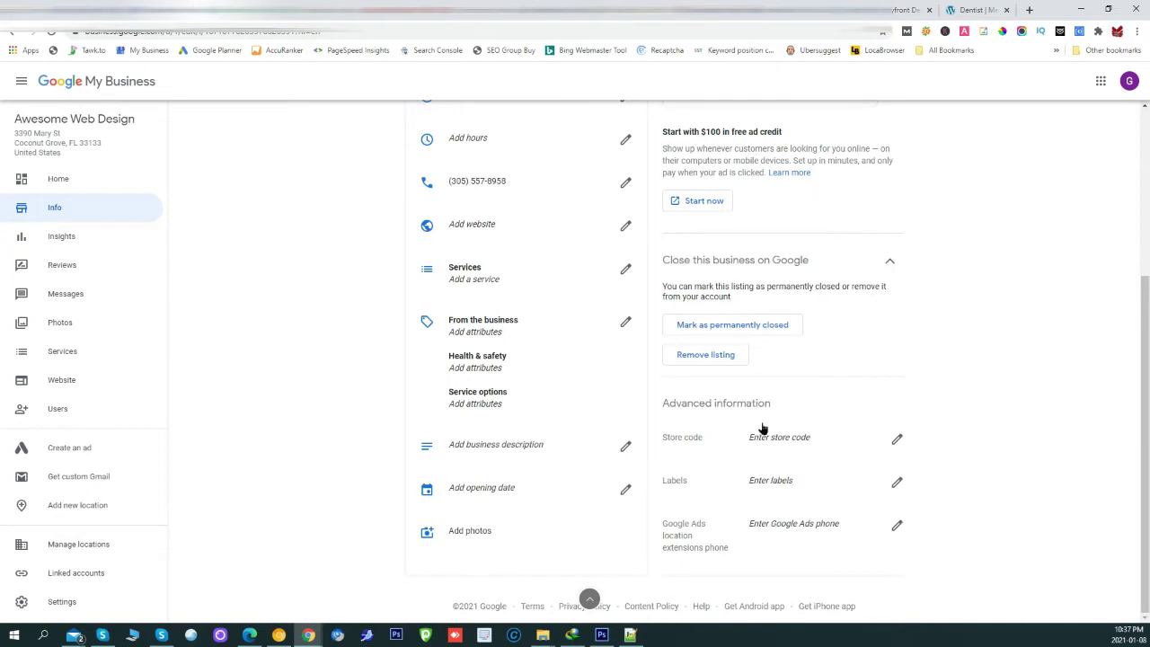
scroll(710, 433, up, 1)
scroll(670, 438, down, 1)
Open the listing's labels for editing, and search Google separately for "digital marketing agency miami"
click(896, 481)
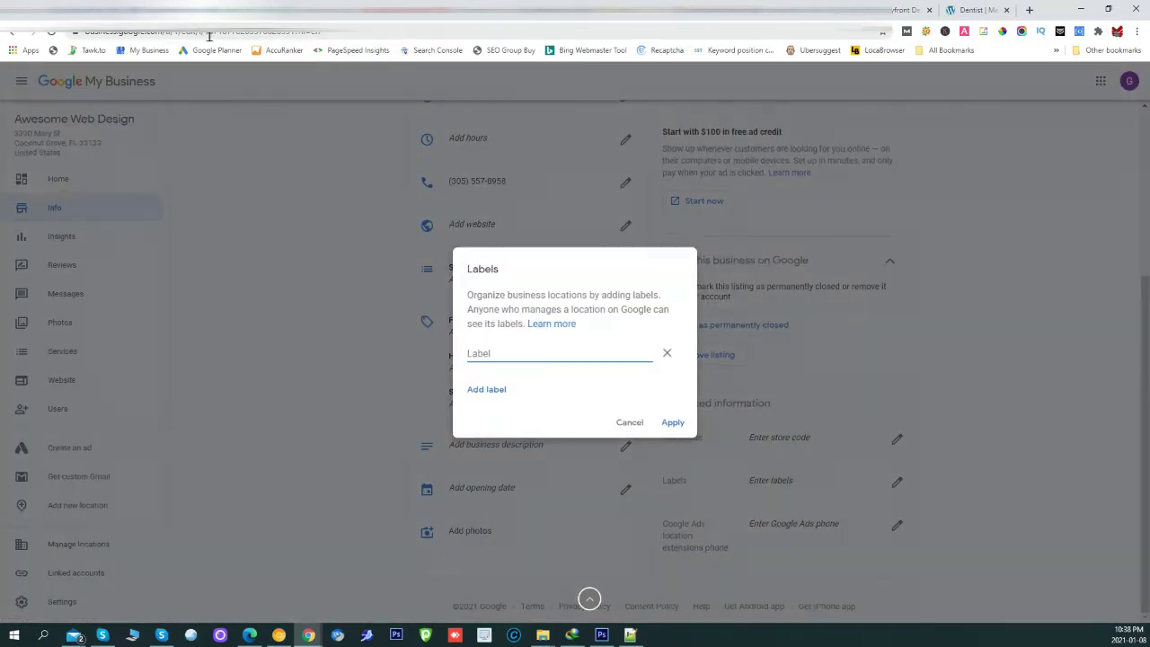
text(google my business)
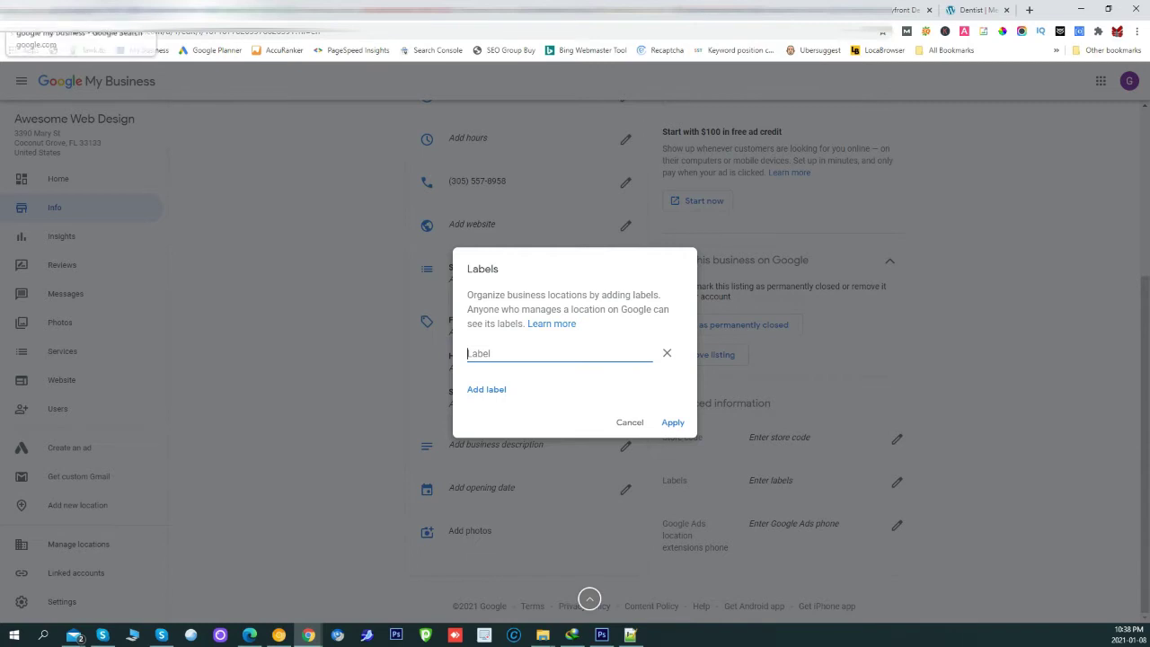
key(Return)
drag(227, 93, 38, 84)
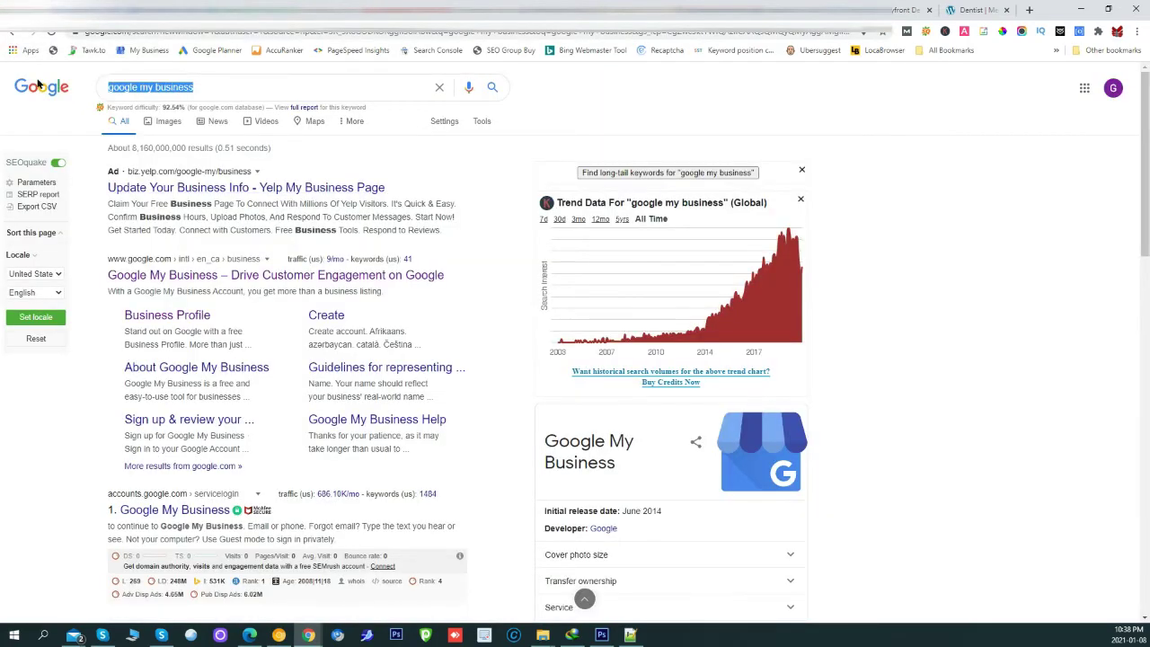
text(digi)
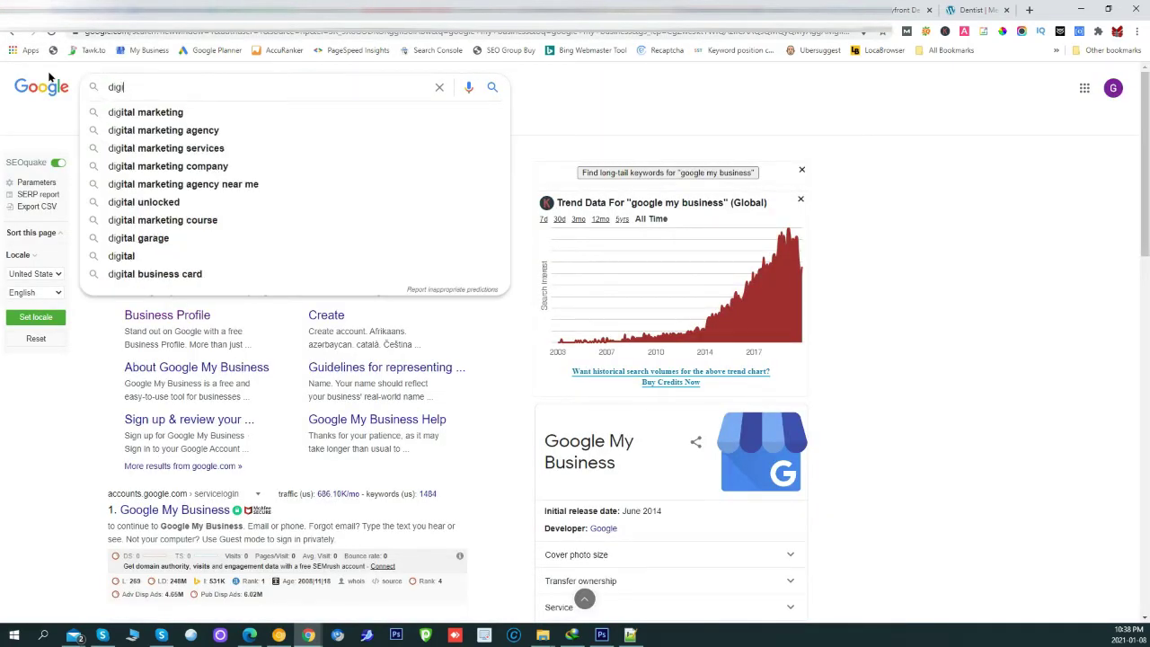
text(tal marketing)
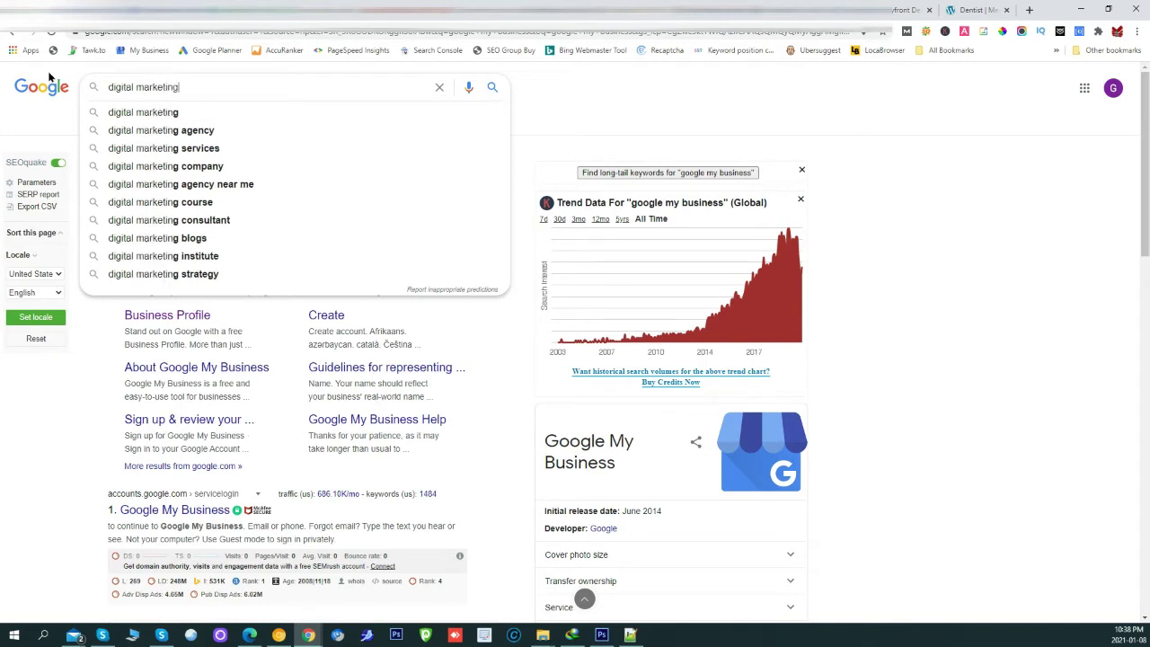
text( agency m)
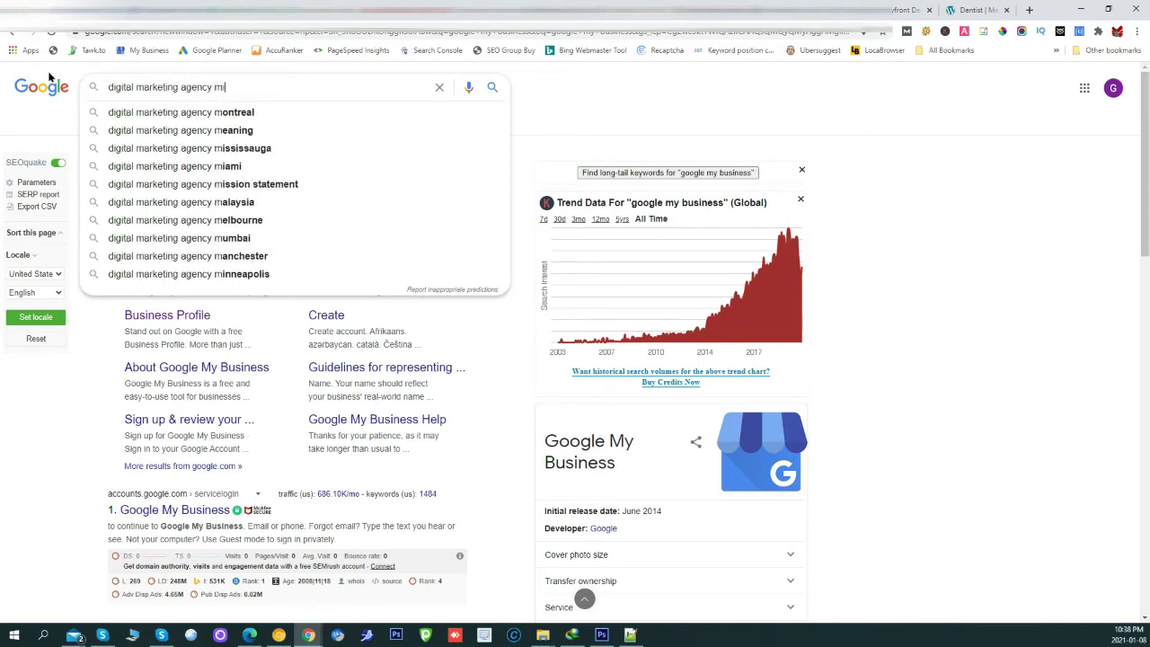
text(iami)
key(Return)
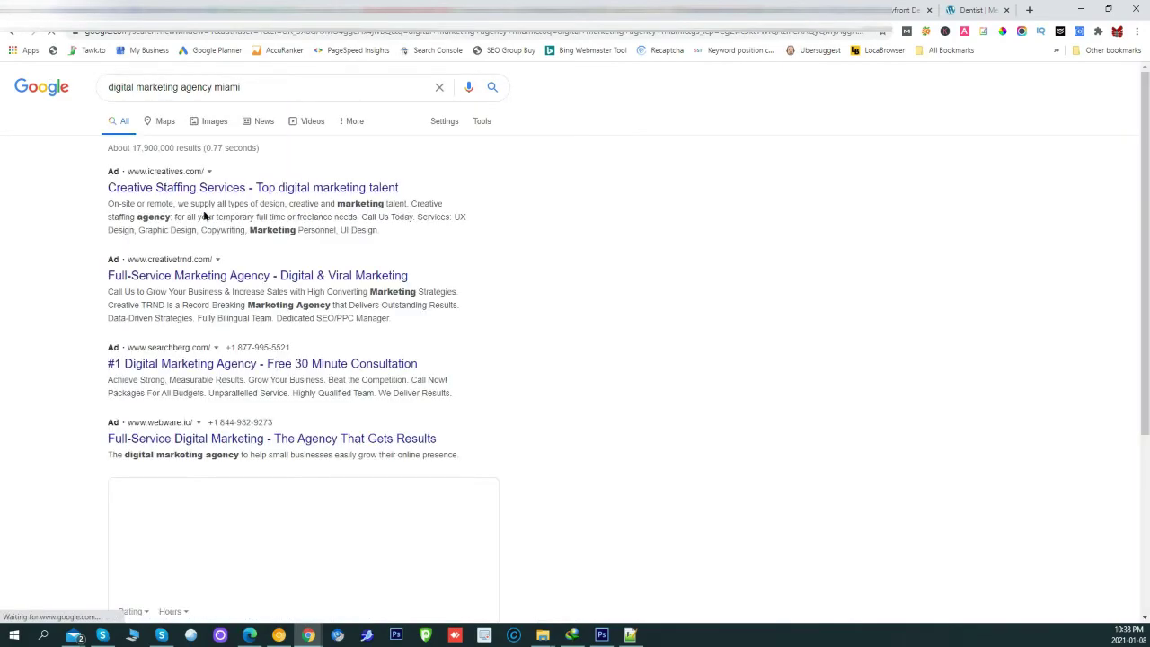
Copy the search phrase "digital marketing agency miami" from the Google results page
scroll(202, 246, down, 15)
scroll(187, 246, up, 15)
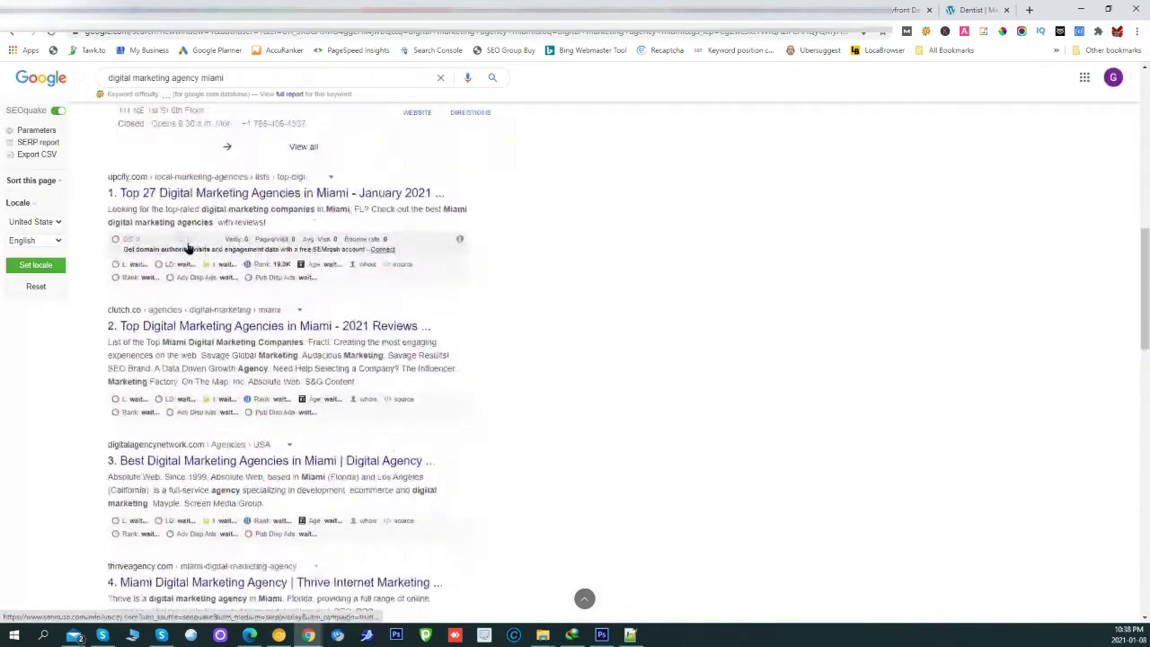
drag(256, 88, 87, 90)
key(ctrl+c)
Examine the related searches, local agency listings and suggested keywords for "digital marketing agency miami" as label ideas
scroll(214, 274, down, 15)
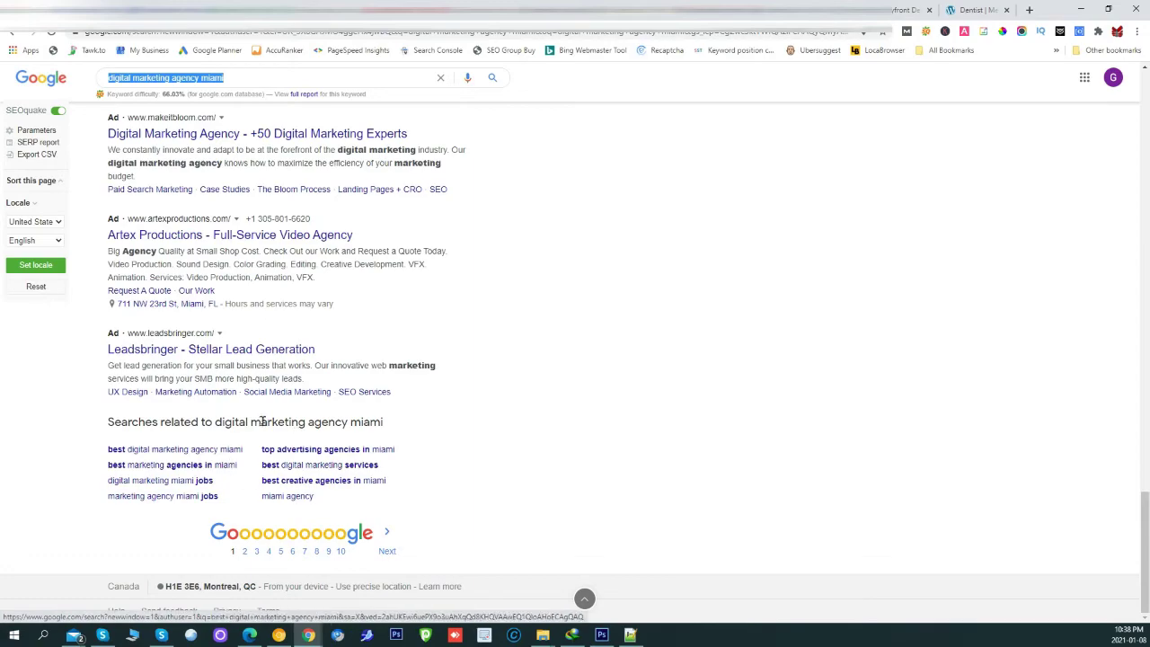
scroll(223, 406, up, 15)
scroll(290, 459, down, 8)
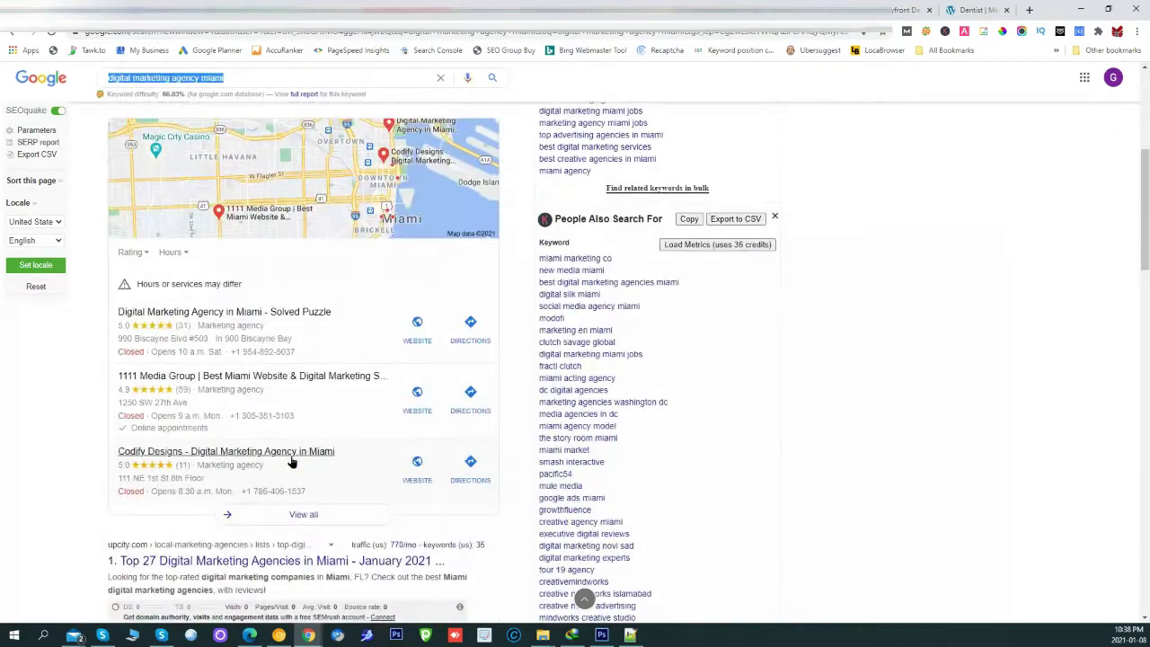
scroll(290, 458, up, 6)
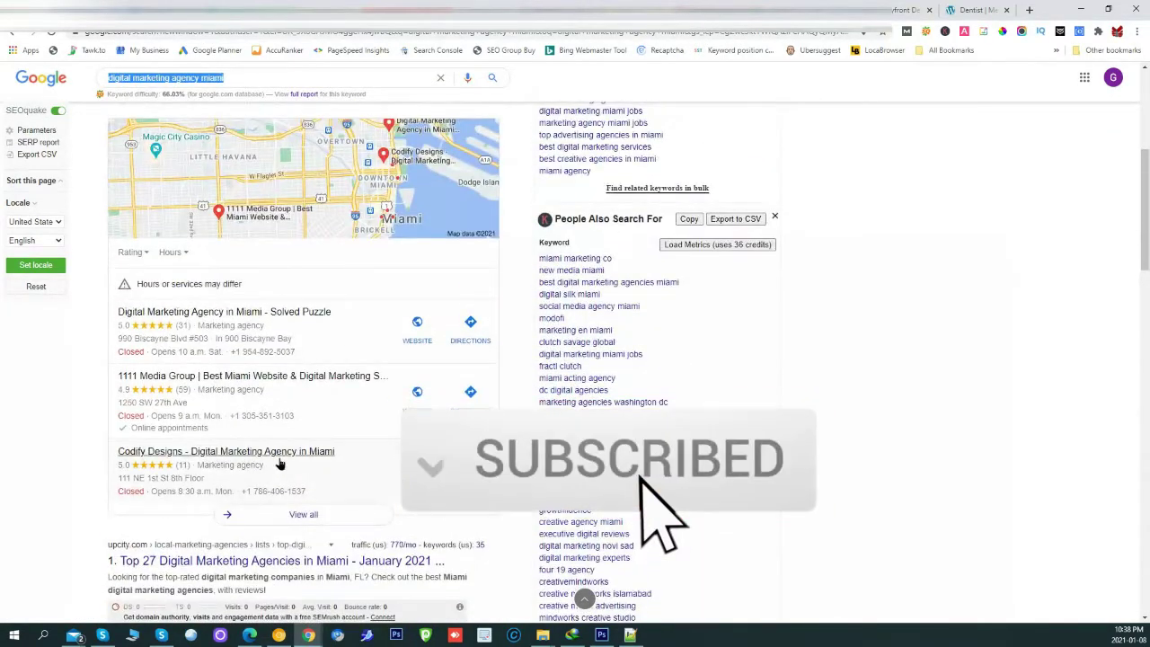
scroll(283, 452, up, 3)
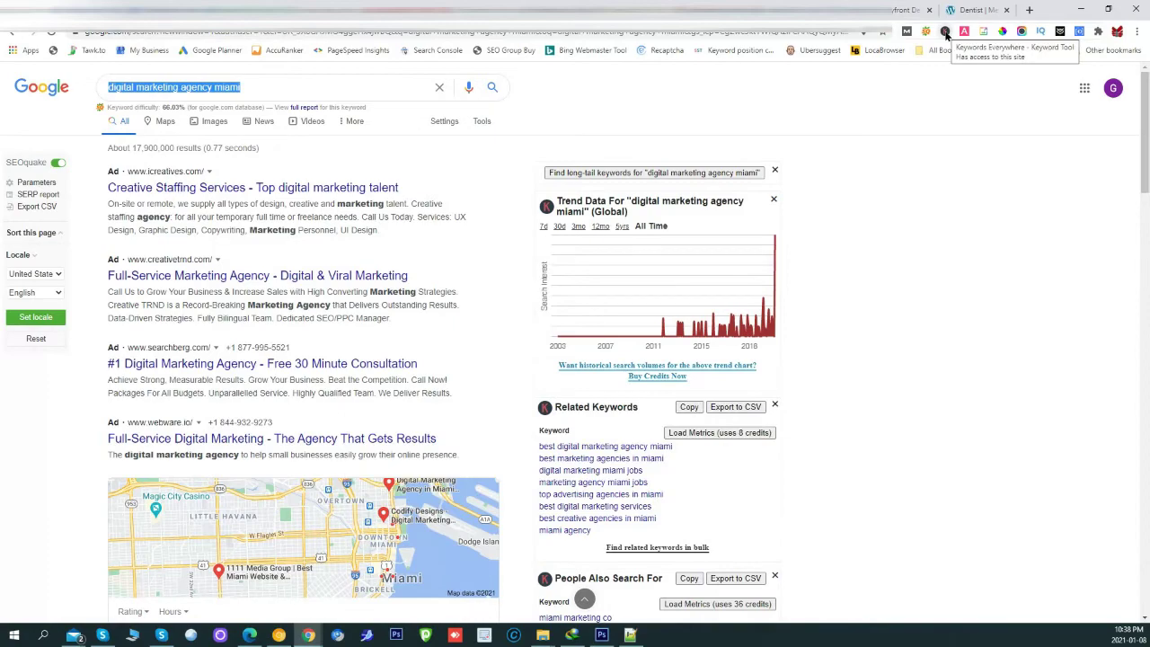
scroll(588, 218, down, 6)
scroll(588, 220, up, 3)
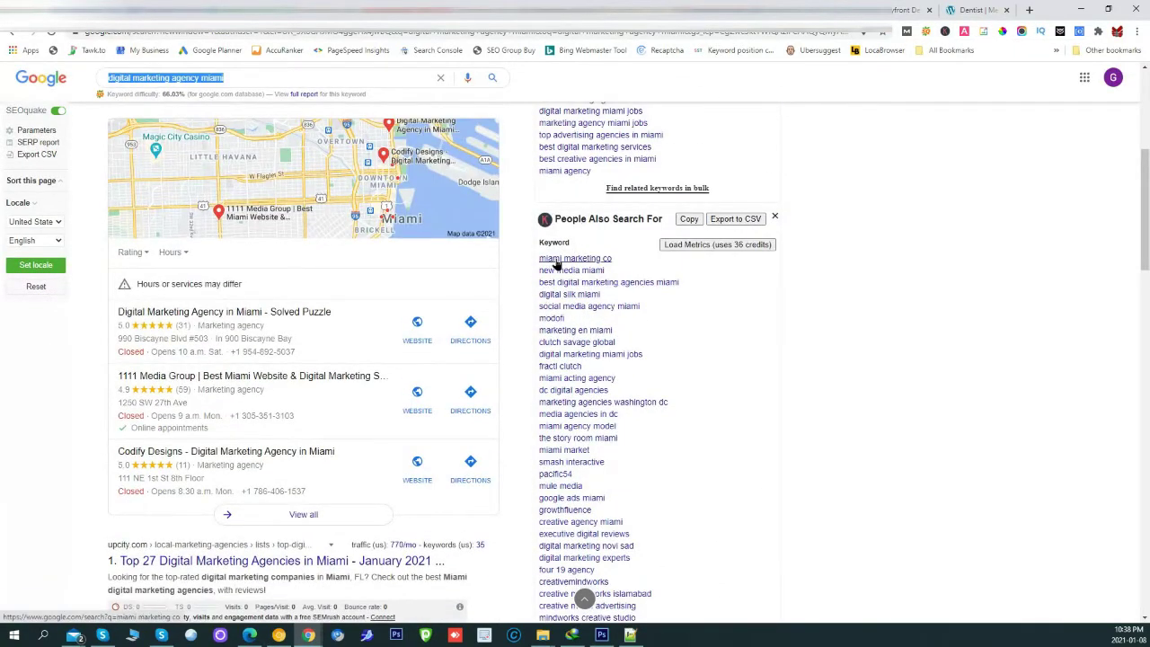
scroll(548, 284, down, 4)
scroll(568, 294, up, 6)
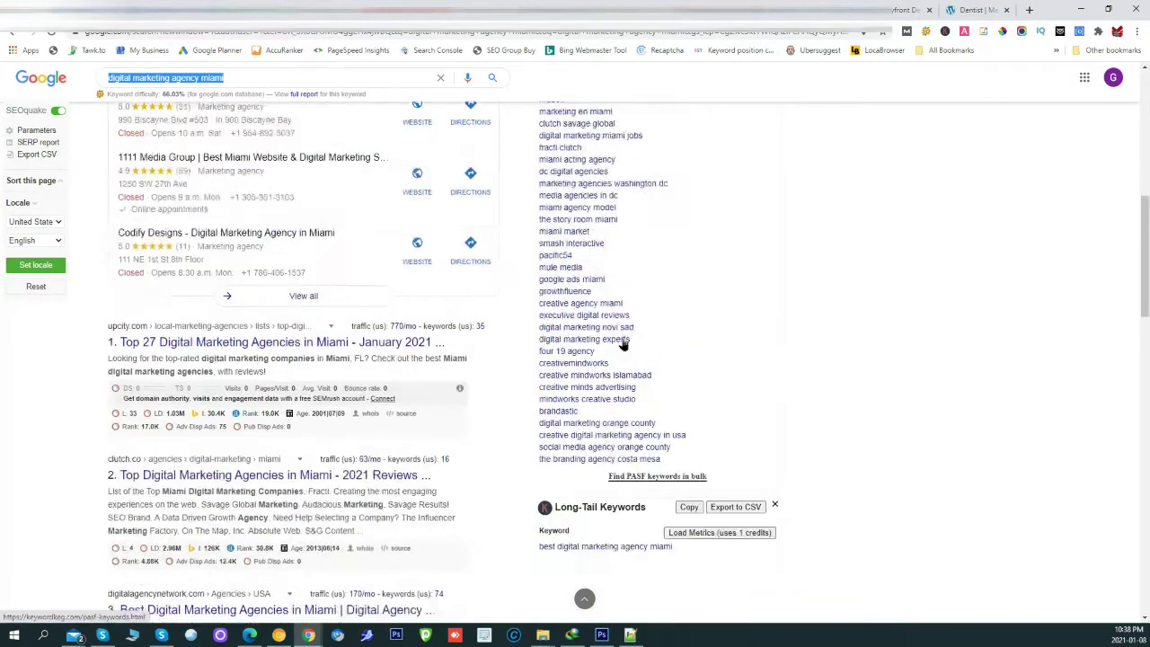
scroll(567, 292, down, 2)
scroll(568, 286, up, 2)
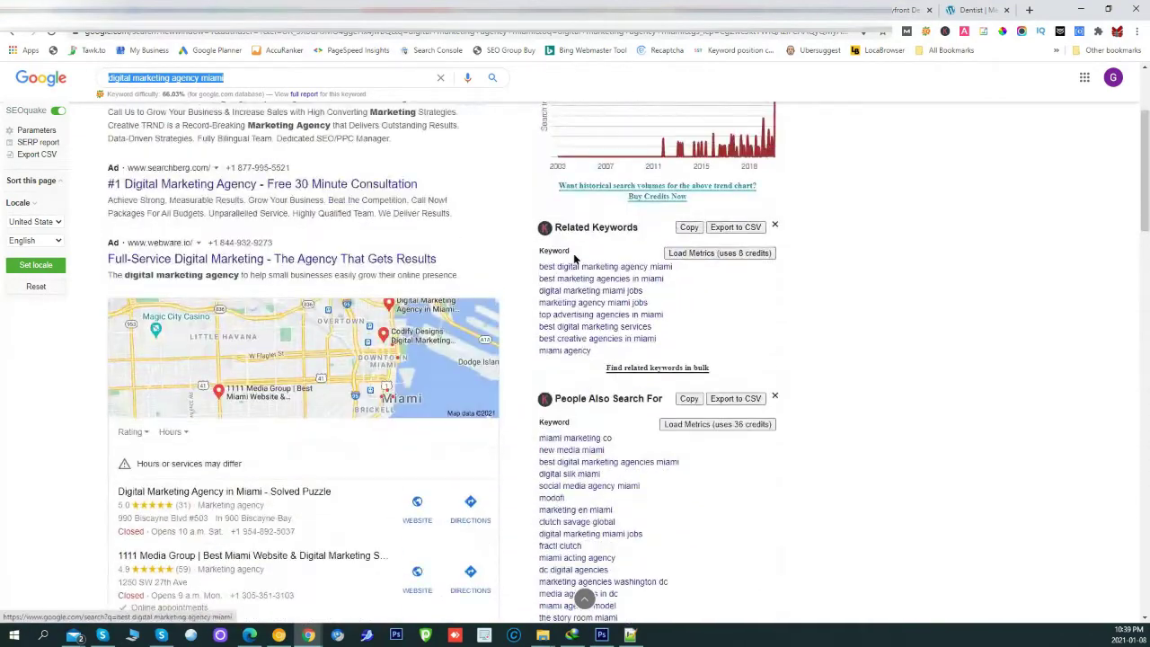
scroll(593, 346, down, 5)
scroll(604, 357, up, 5)
scroll(604, 357, up, 3)
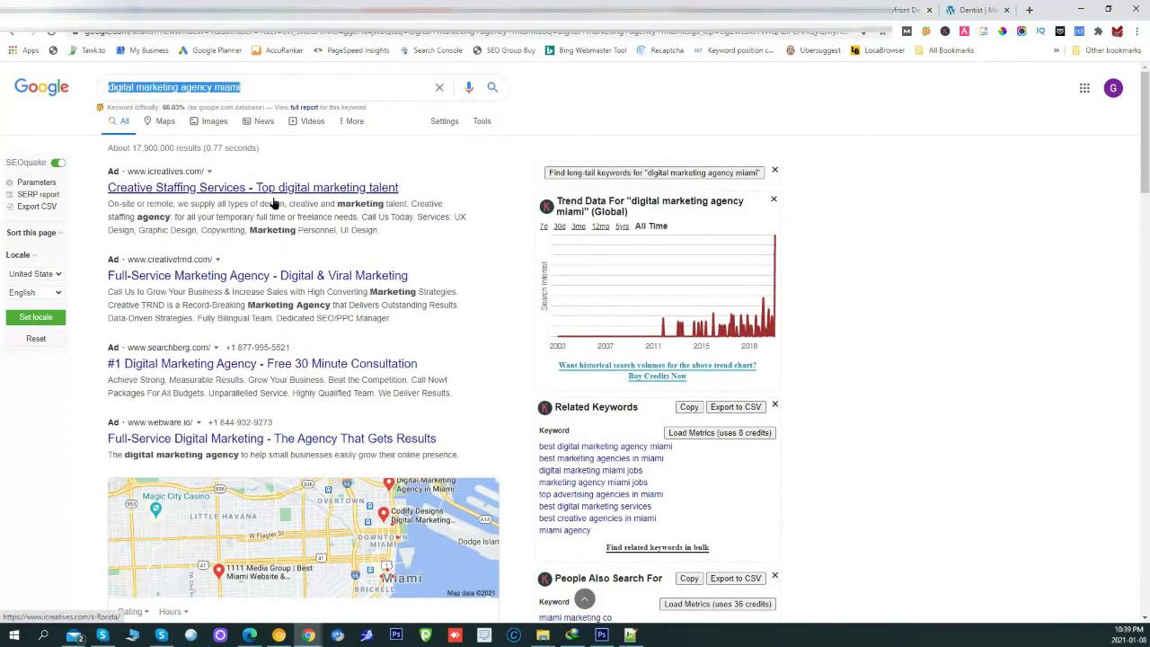
scroll(331, 345, down, 3)
scroll(328, 347, up, 3)
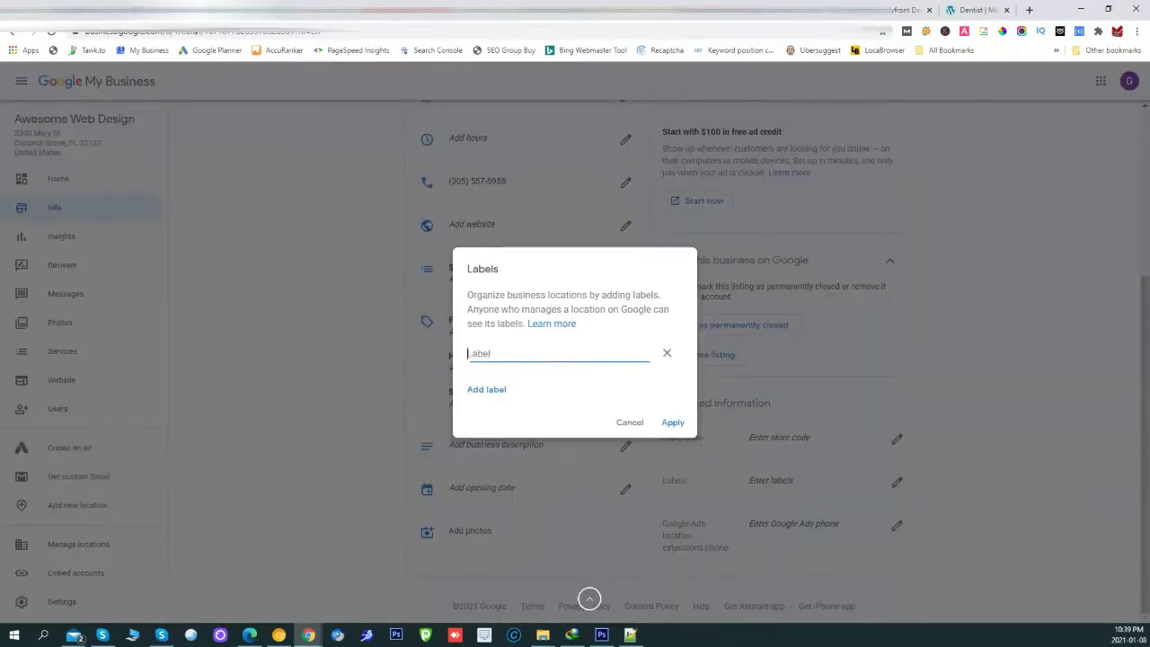
Add the copied phrase "digital marketing agency miami" as a label on the business listing and save it
key(ctrl+v)
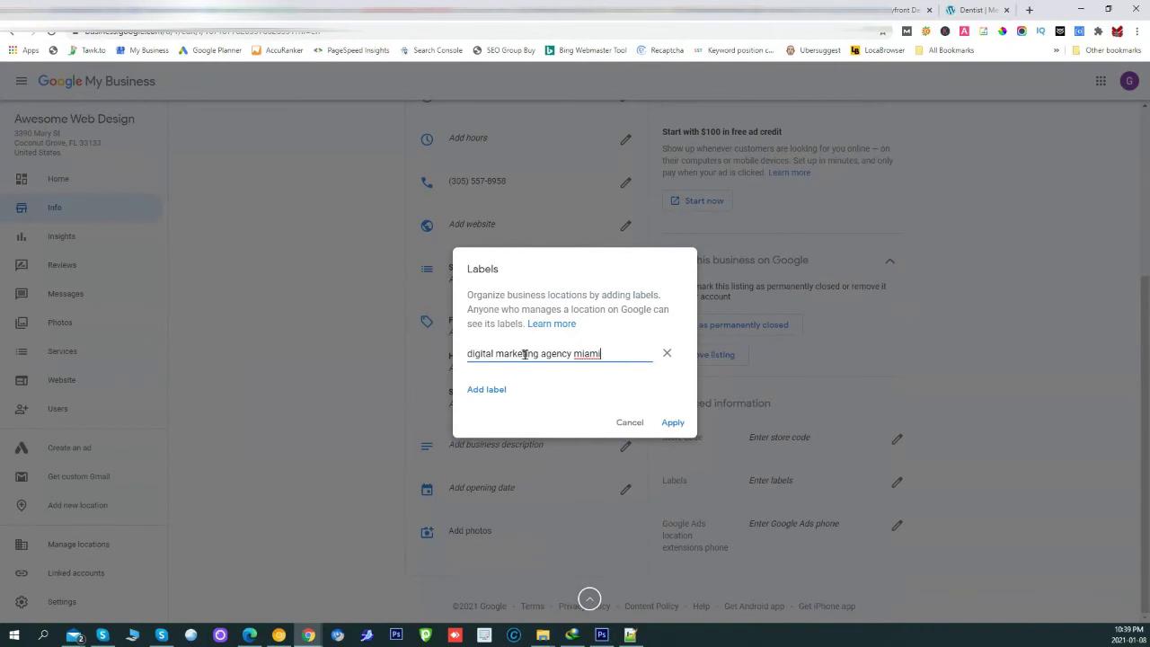
click(679, 424)
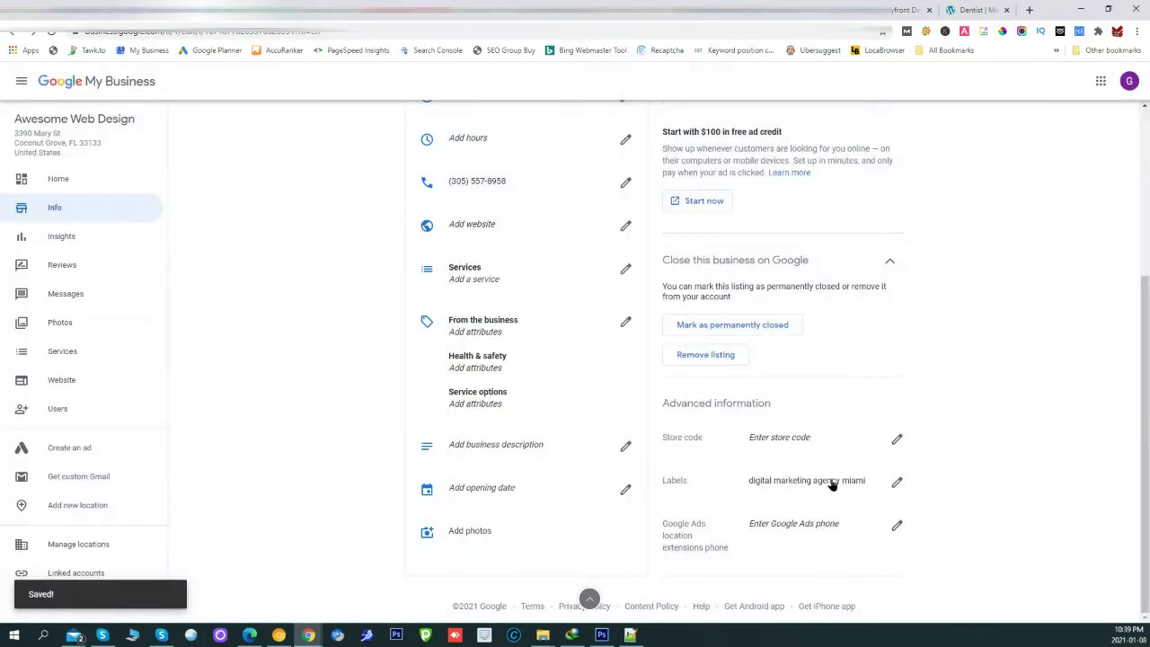
Reopen the listing's labels, add nine blank label entries under the existing one and apply the form
click(897, 482)
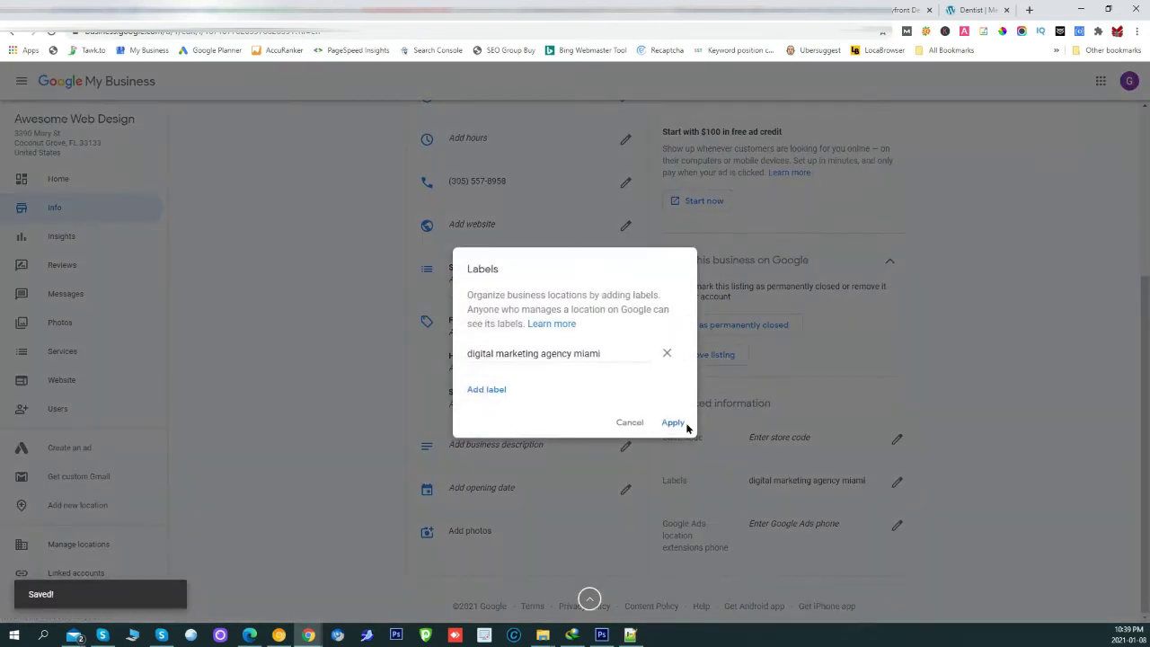
click(500, 396)
click(490, 409)
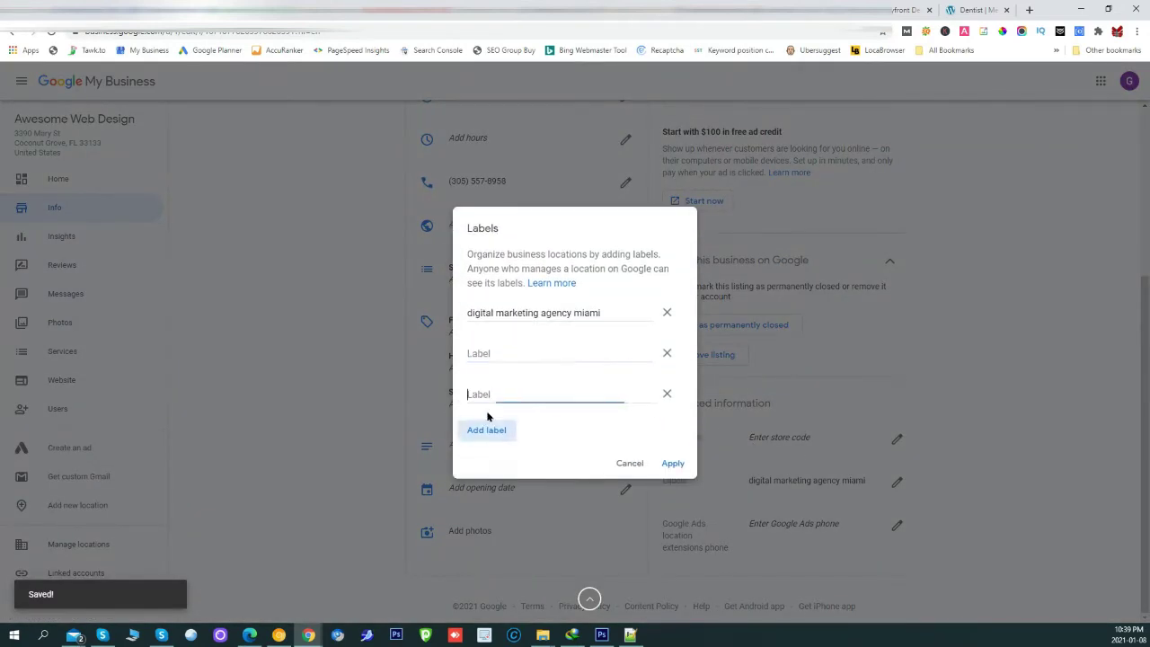
click(490, 431)
click(485, 454)
click(481, 474)
click(482, 489)
click(483, 511)
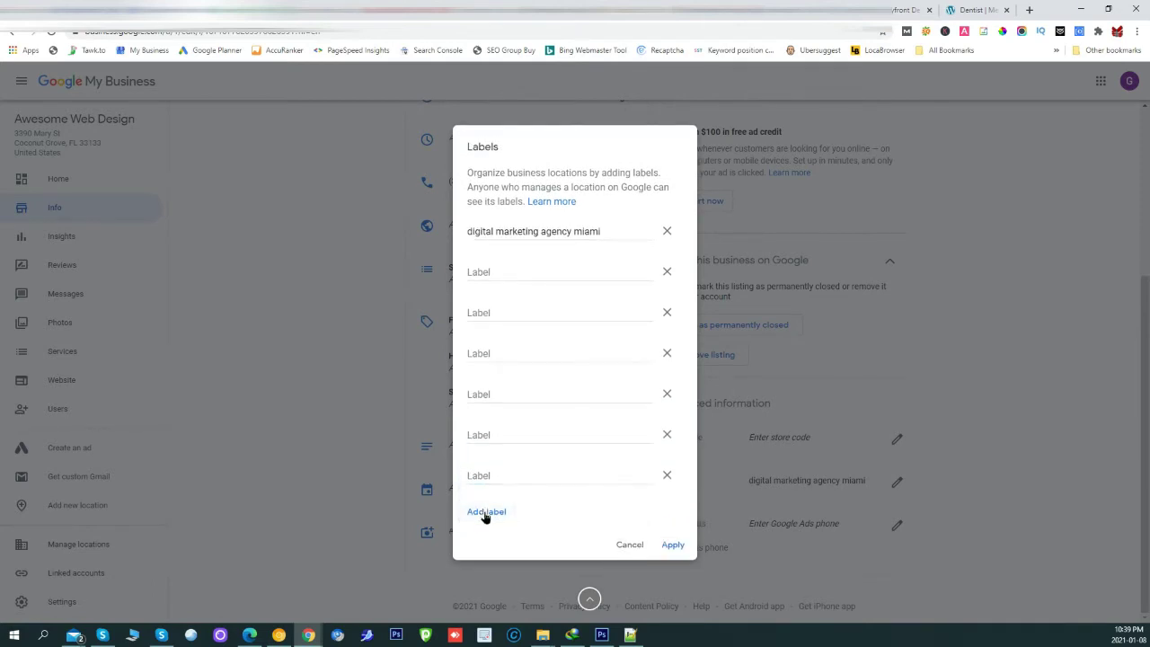
click(482, 533)
click(485, 554)
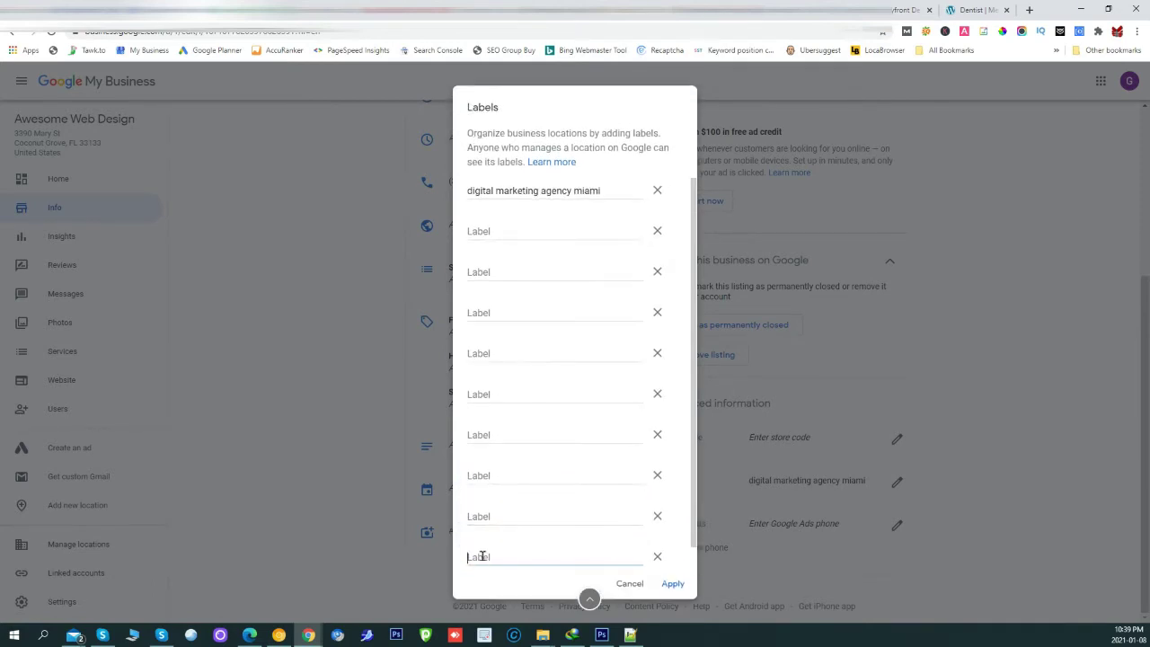
scroll(576, 354, up, 1)
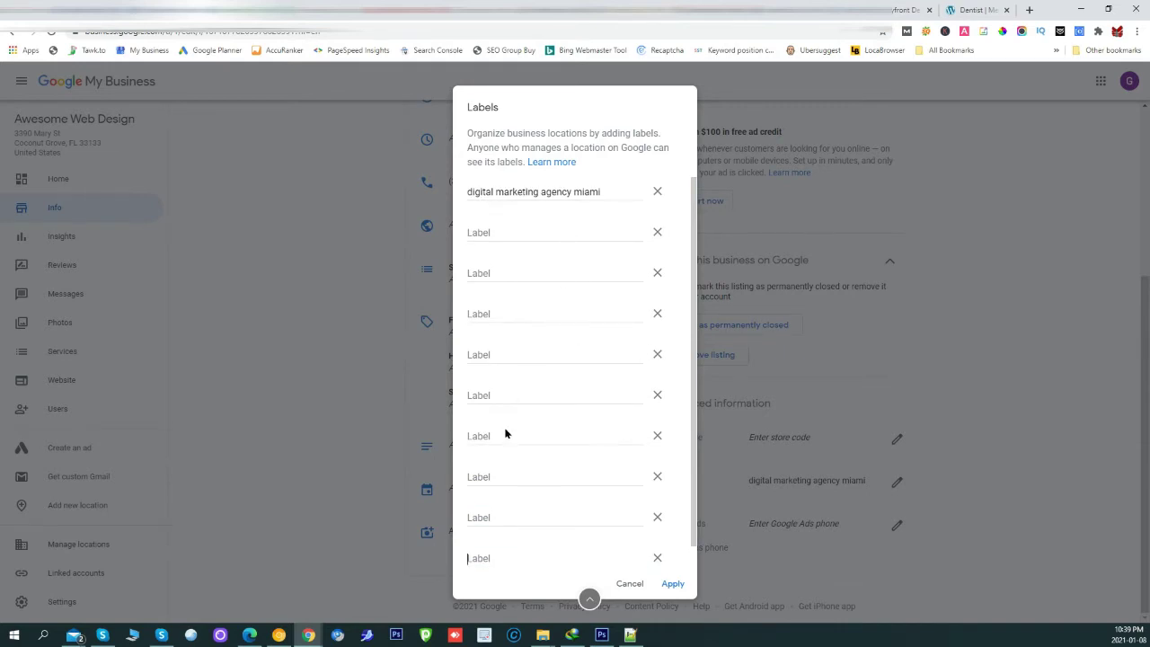
scroll(496, 550, down, 1)
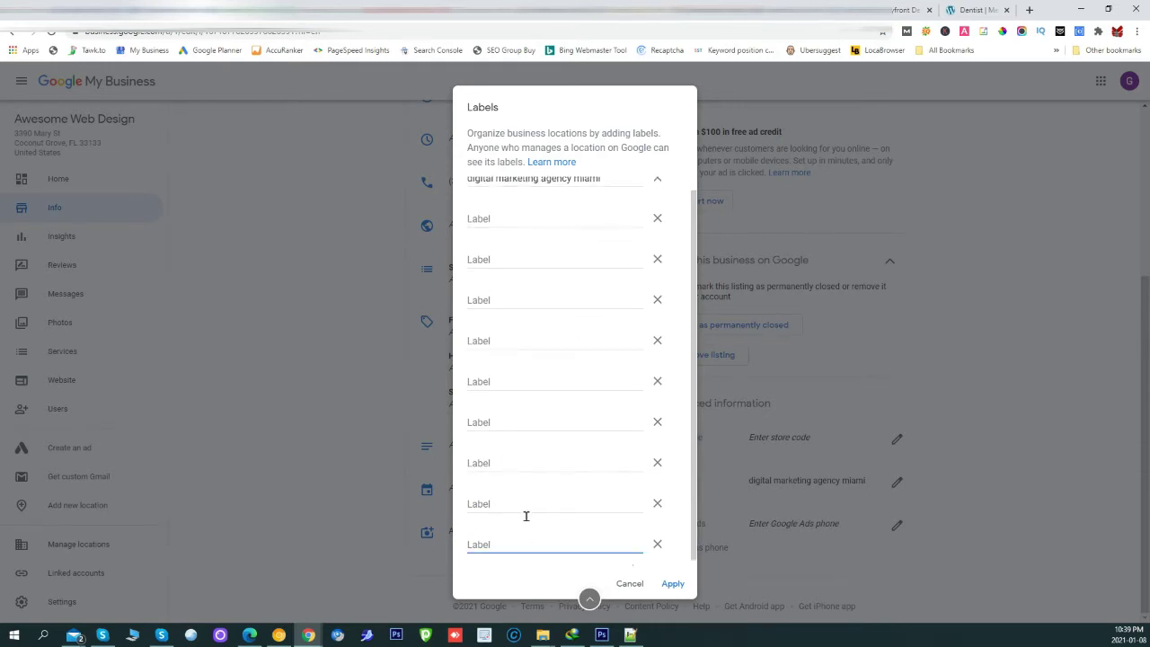
click(672, 584)
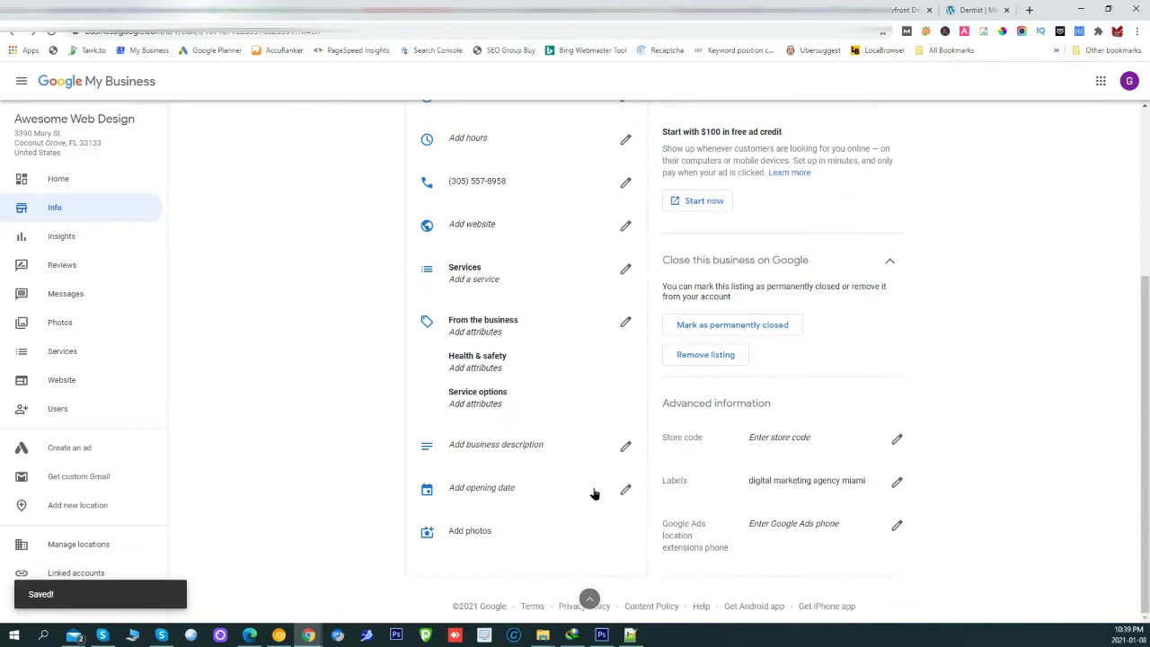
scroll(359, 339, up, 3)
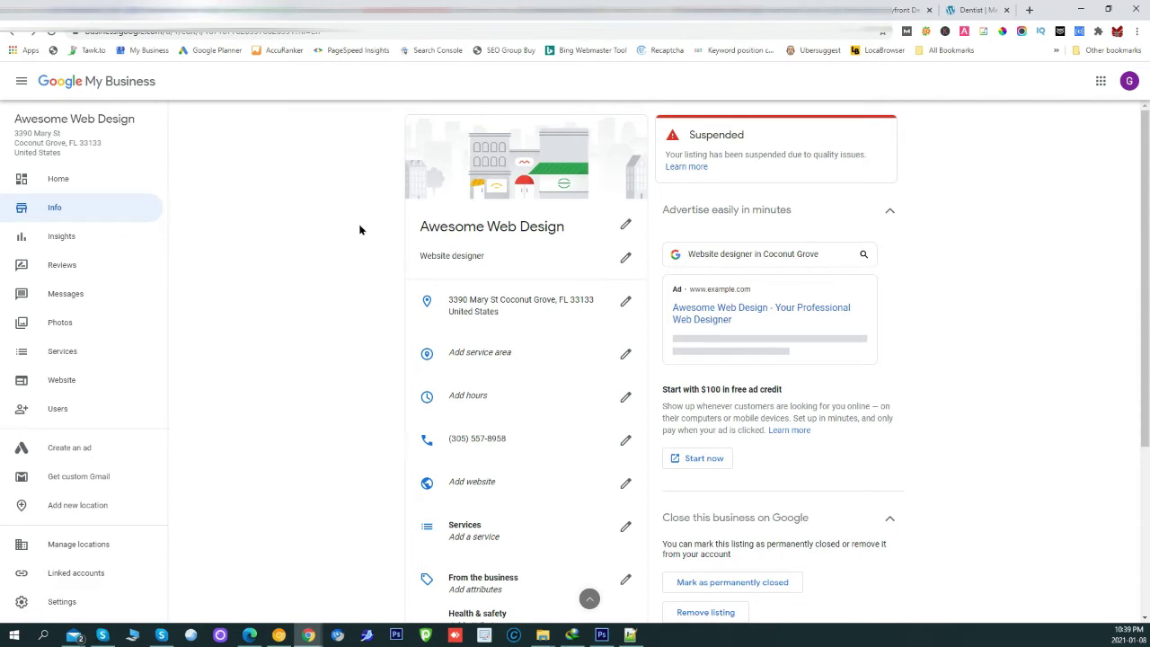
Look over the Awesome Web Design listing's info page, from the business details down to the labels
scroll(382, 252, down, 3)
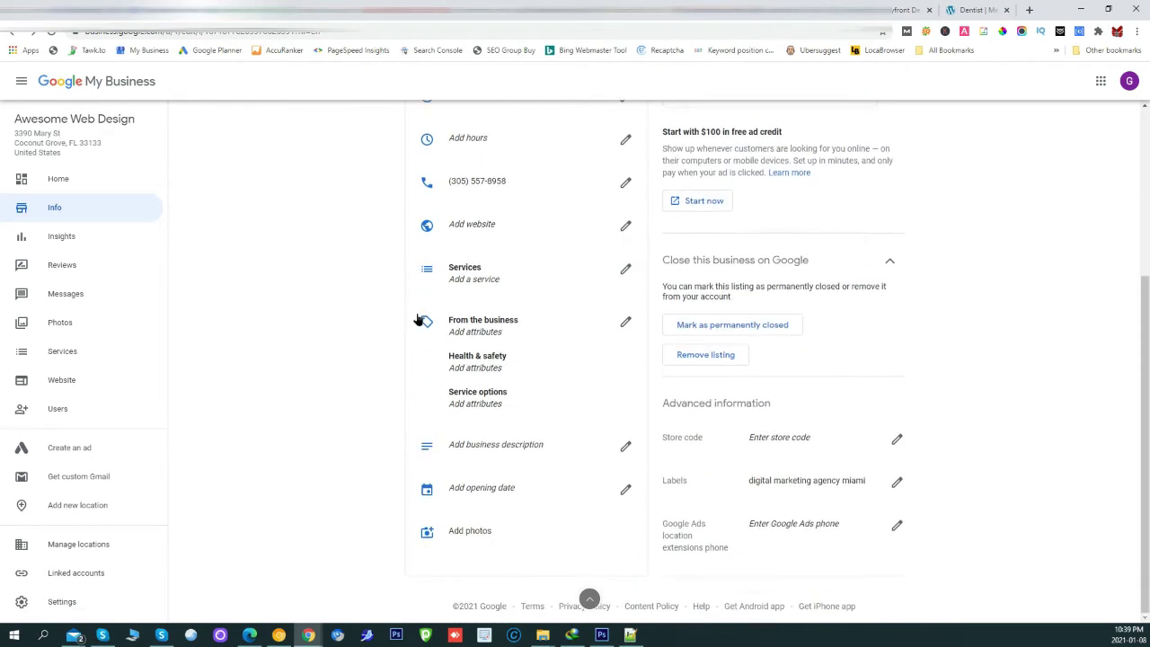
scroll(396, 305, up, 2)
scroll(387, 299, up, 1)
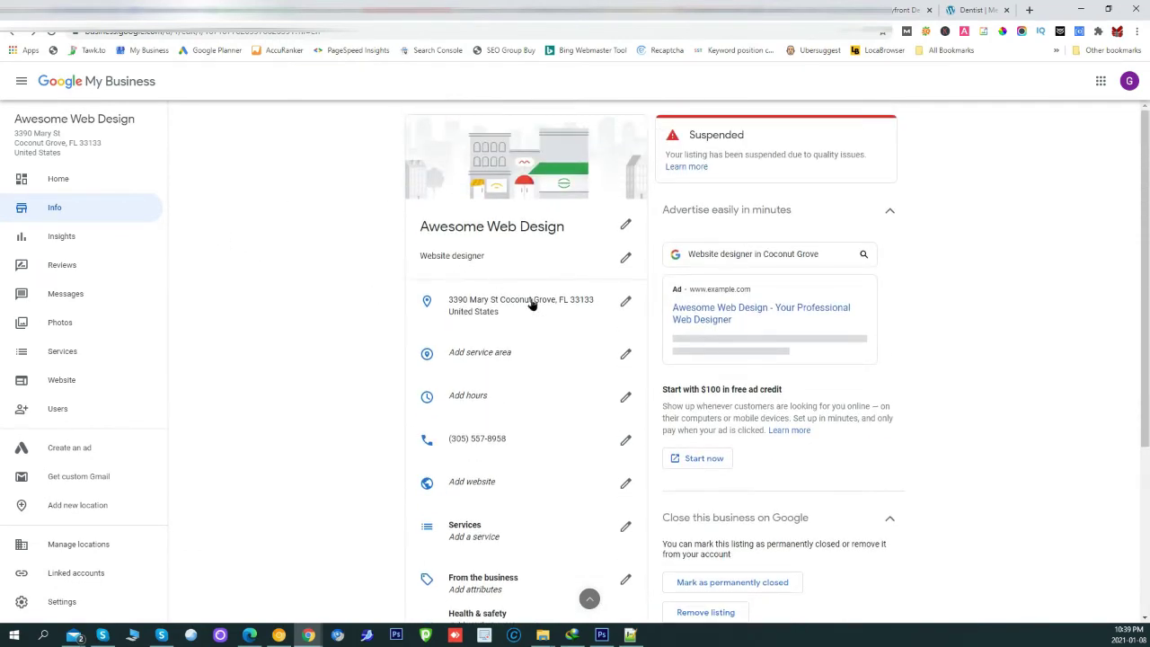
scroll(532, 304, down, 3)
scroll(492, 306, up, 3)
Switch to the Fiverr results for "gmb seo" and examine the offered Google Maps citation and listing optimization services with their starting prices
key(ctrl+Tab)
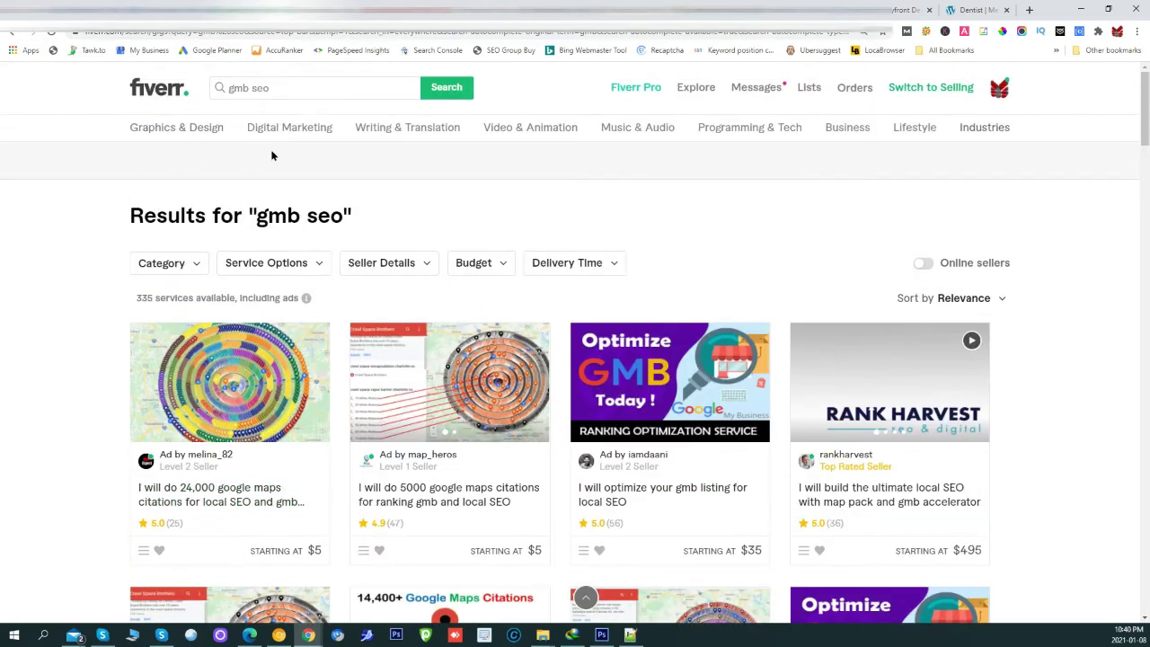
scroll(190, 246, down, 10)
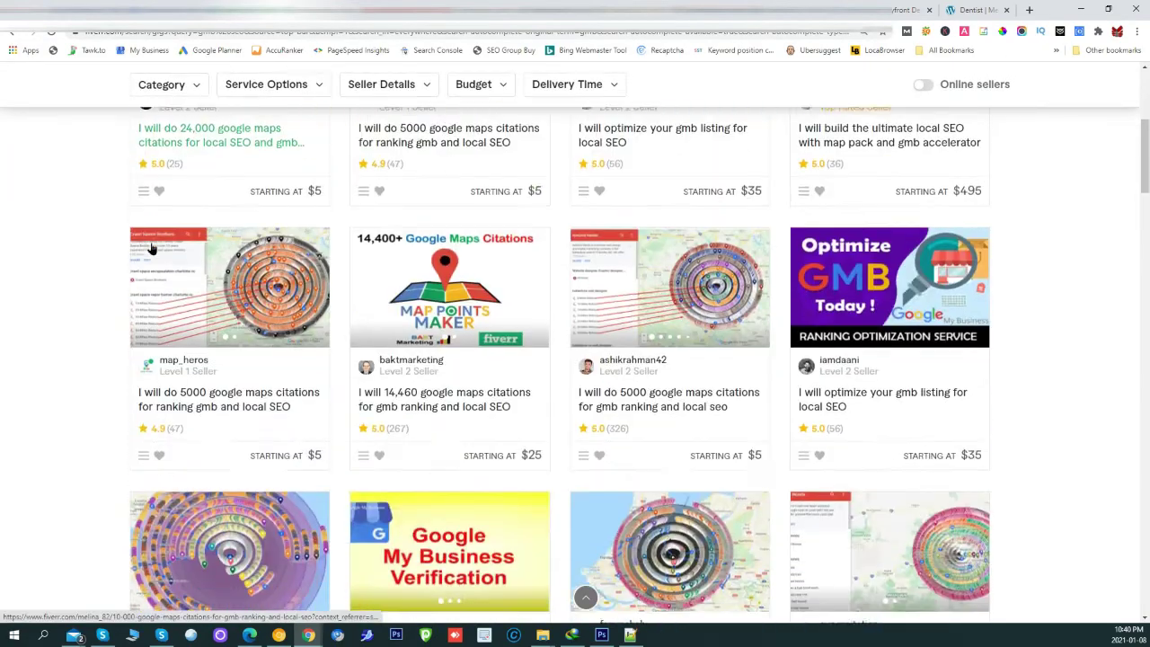
scroll(151, 249, up, 10)
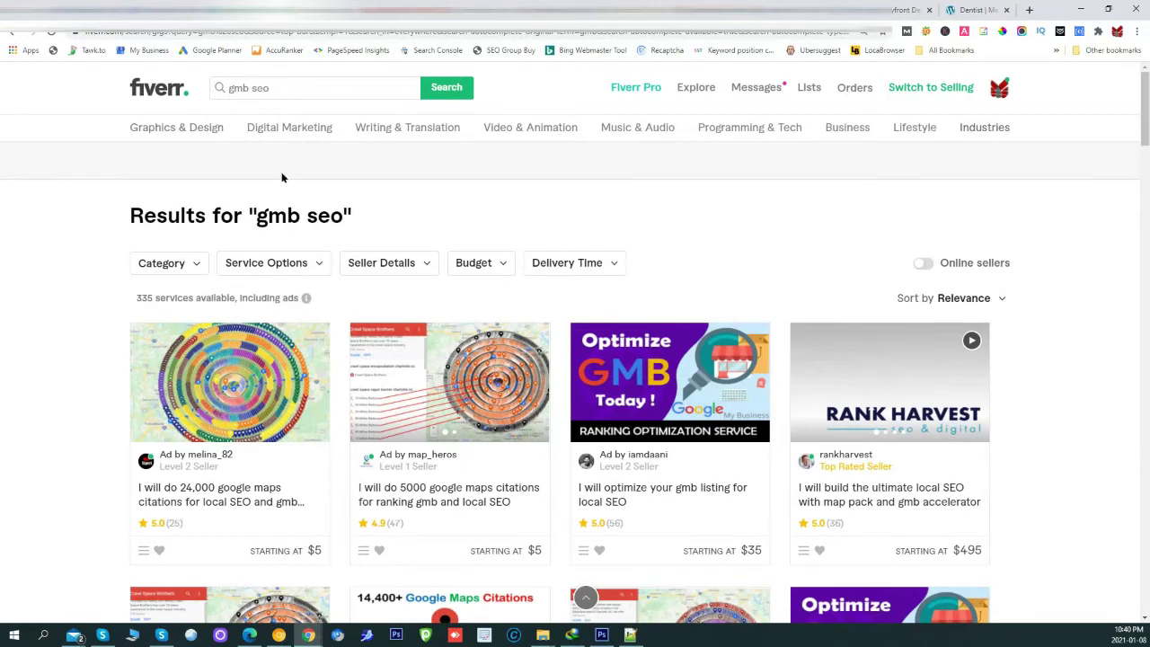
scroll(269, 225, down, 2)
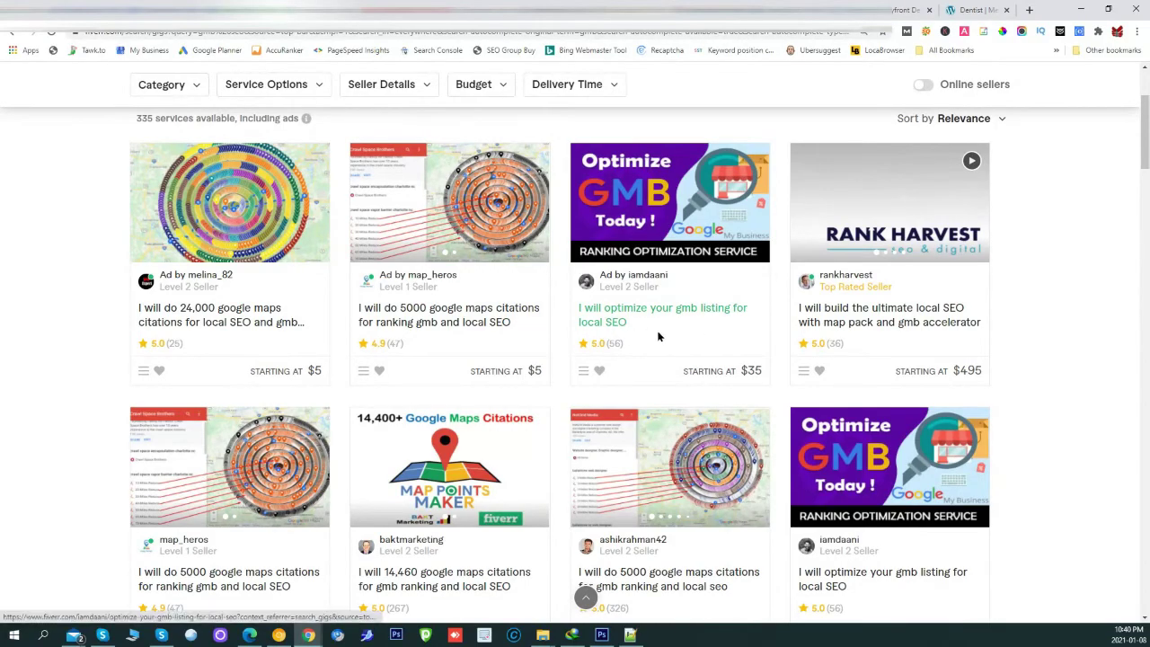
scroll(663, 342, down, 7)
scroll(719, 328, up, 10)
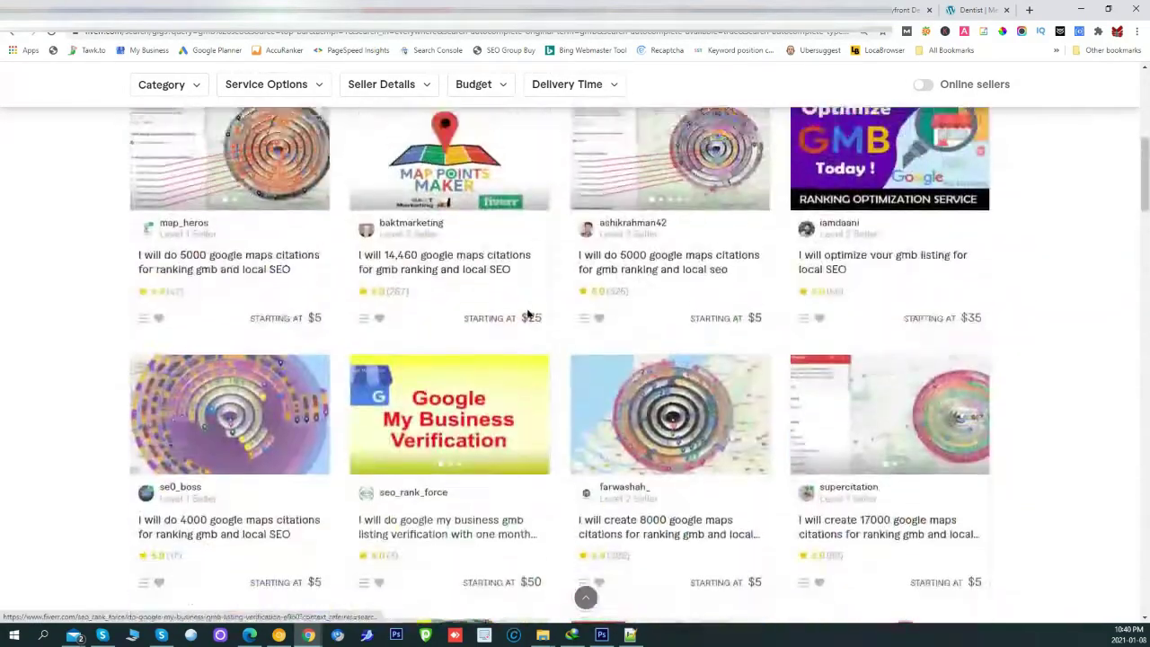
scroll(604, 256, down, 2)
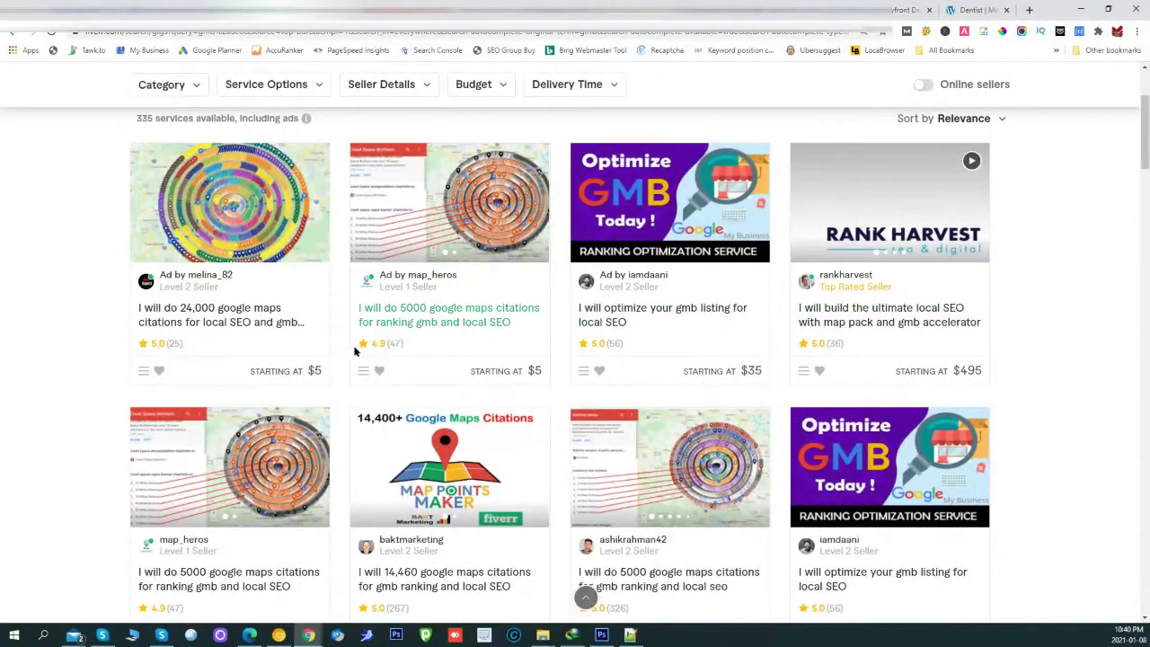
scroll(767, 312, down, 2)
scroll(1135, 297, down, 10)
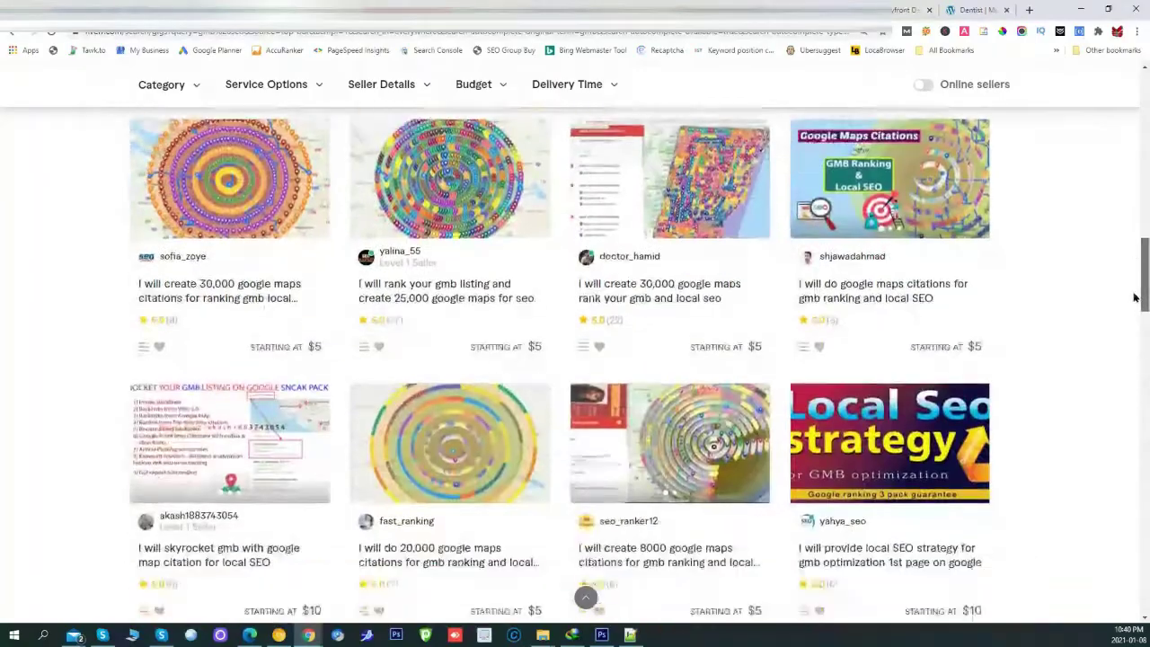
drag(1135, 296, 1130, 97)
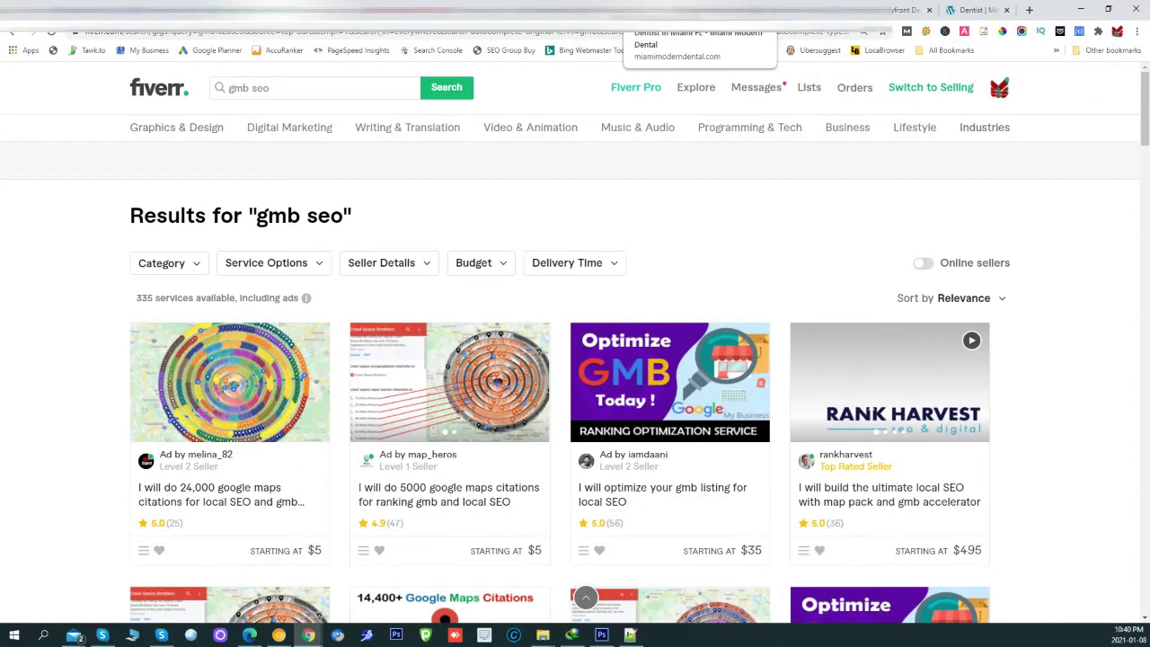
Open the Dental Options website and examine its homepage design, from the header and blocked Flash banner to the footer
click(631, 8)
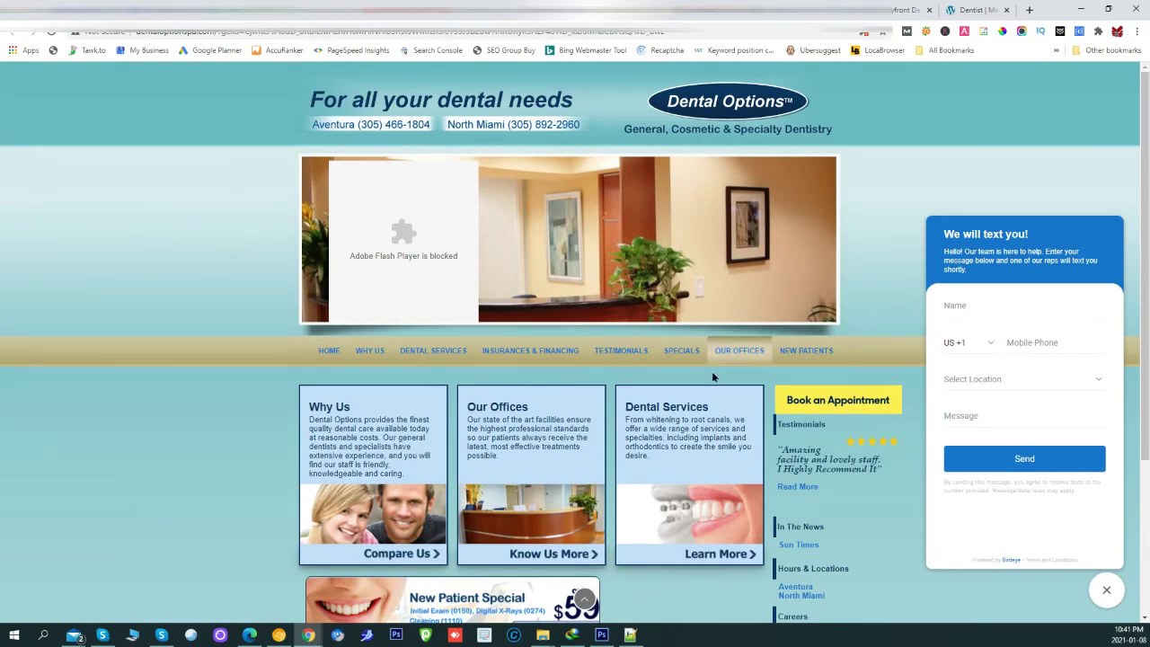
scroll(687, 385, down, 3)
scroll(686, 384, up, 3)
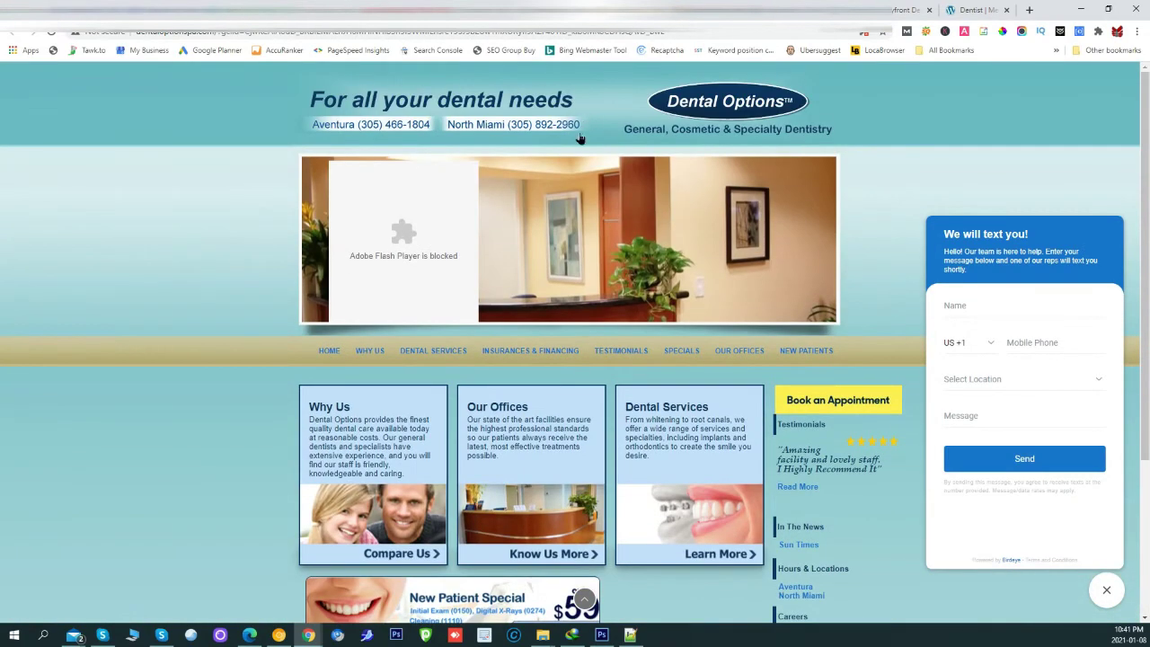
scroll(585, 127, down, 3)
scroll(440, 216, up, 3)
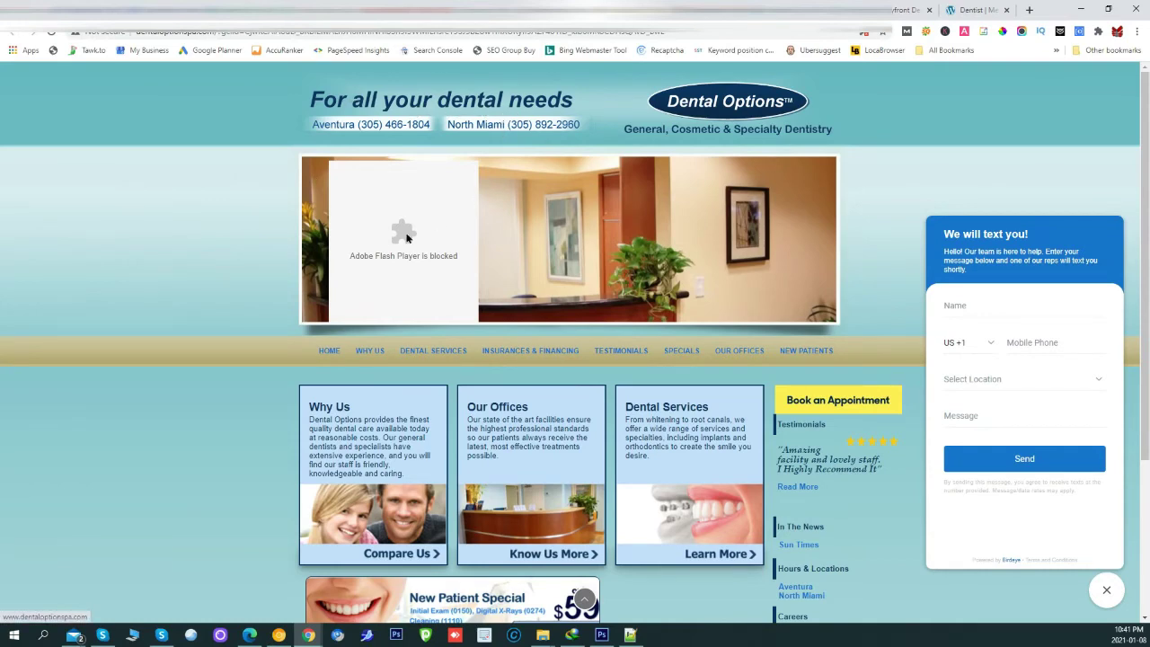
scroll(557, 198, down, 3)
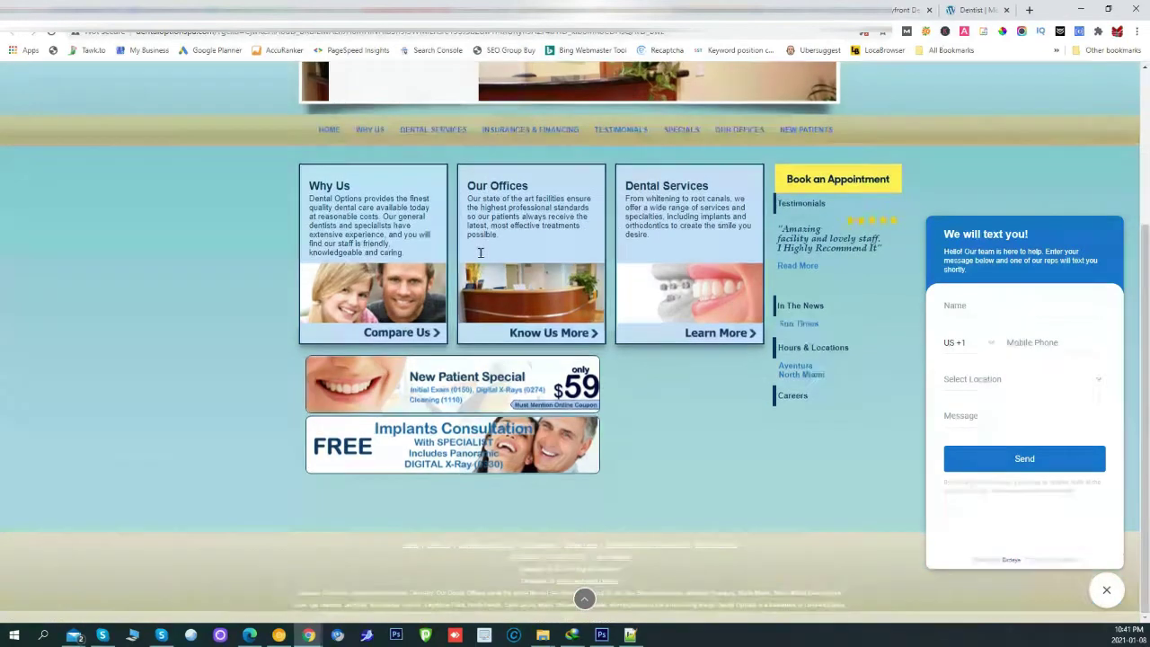
scroll(572, 240, up, 3)
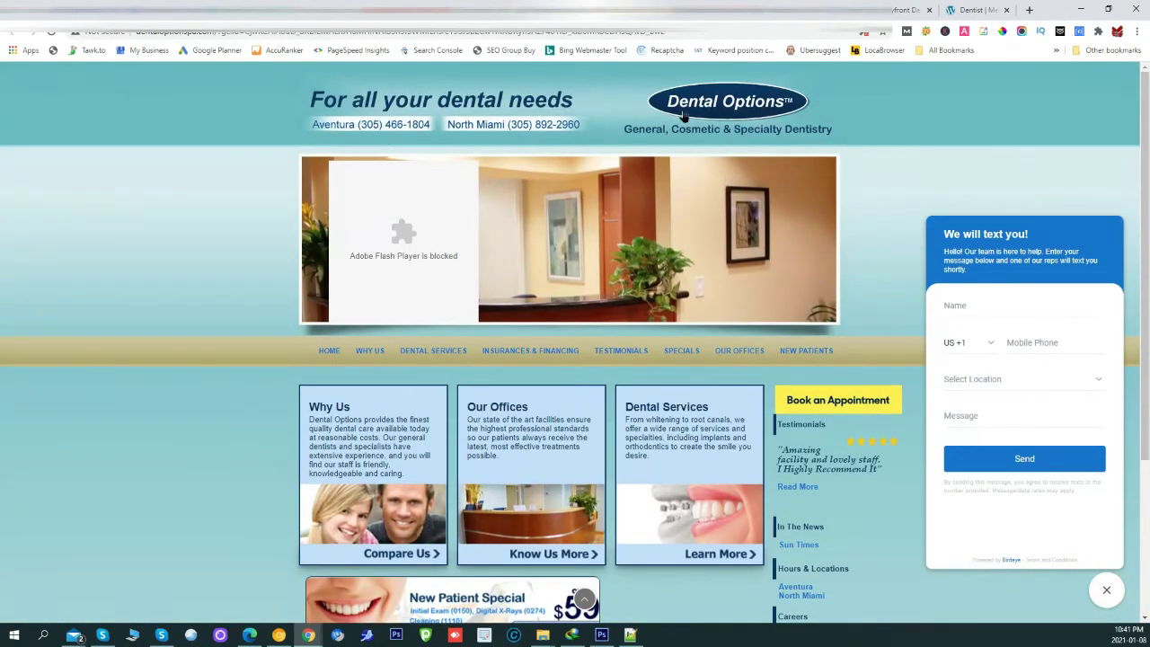
Switch to the DentalCare demo website and examine its homepage from the image slider down to the footer
click(967, 11)
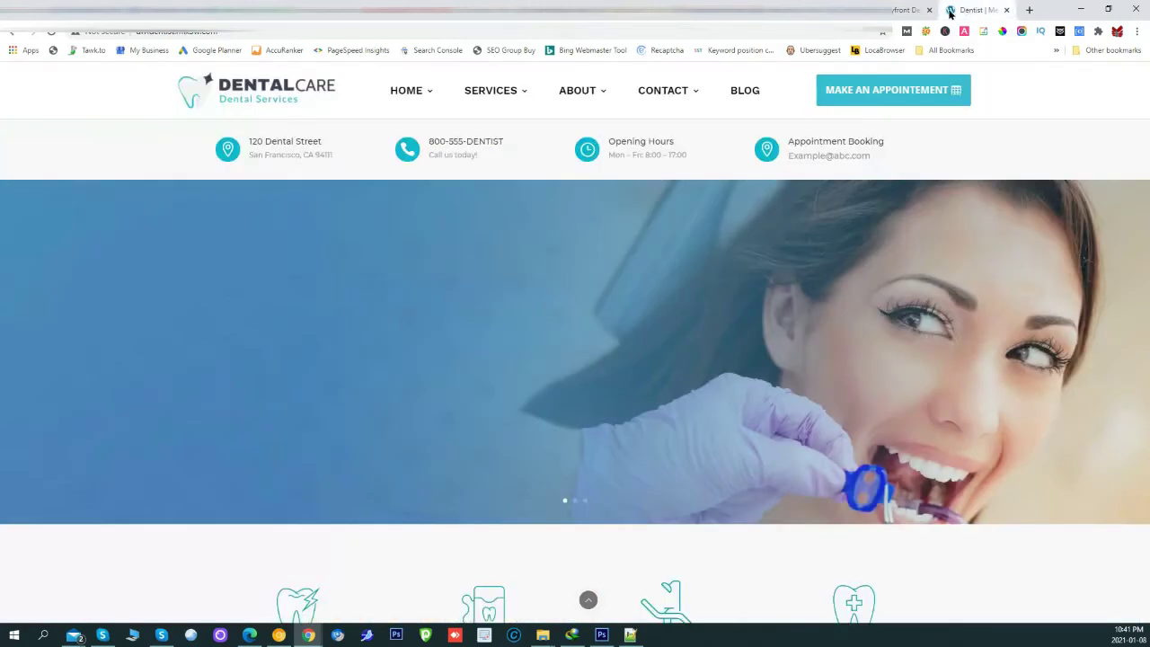
scroll(603, 187, down, 7)
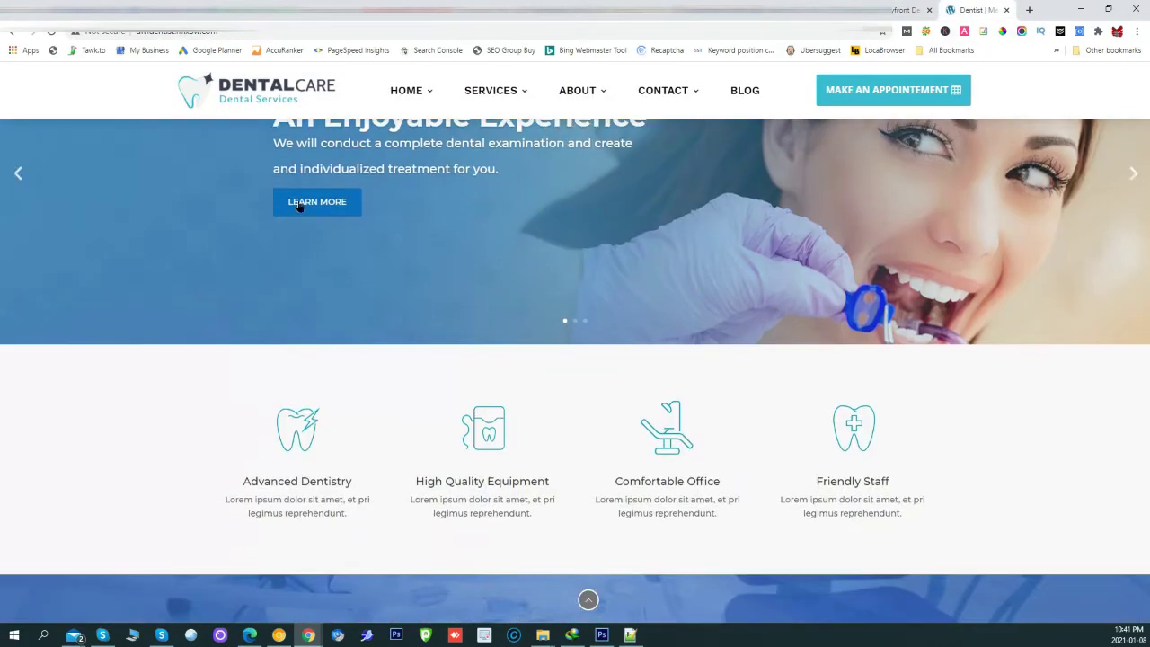
scroll(243, 205, up, 7)
scroll(827, 189, down, 15)
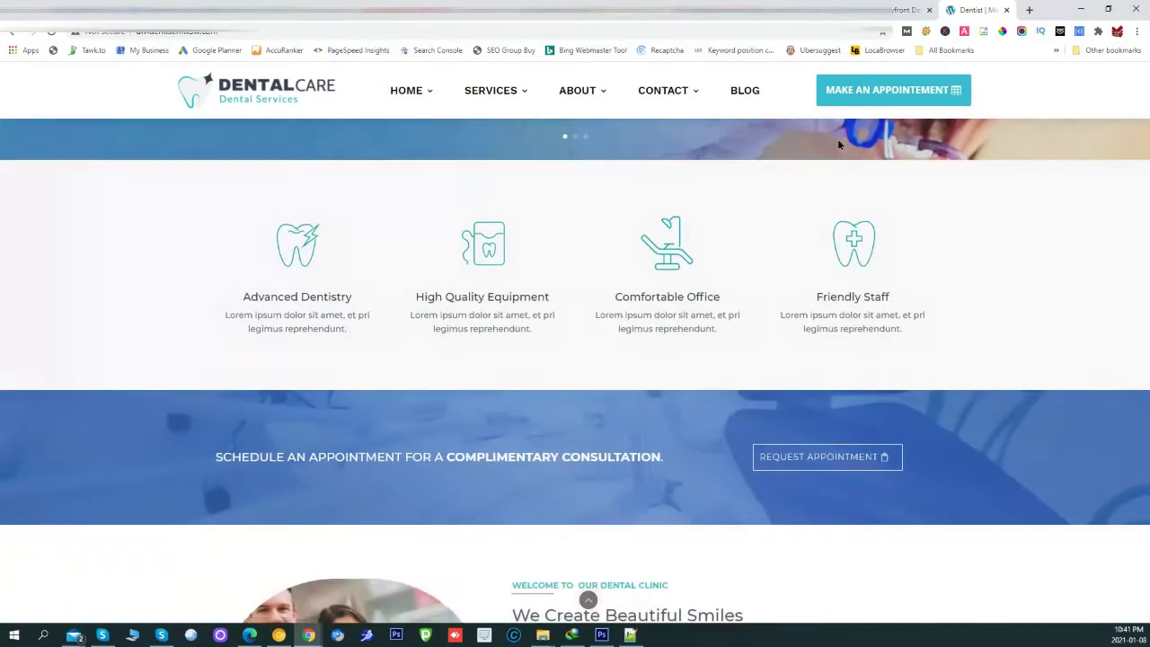
scroll(820, 194, up, 20)
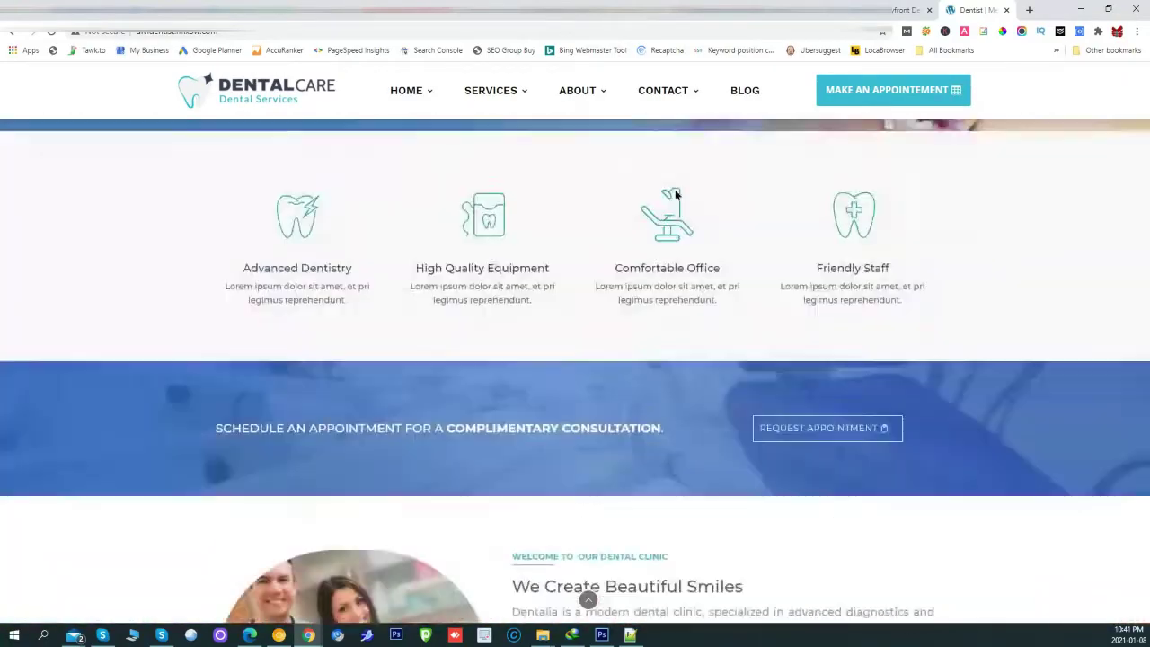
scroll(796, 236, down, 15)
scroll(796, 237, down, 20)
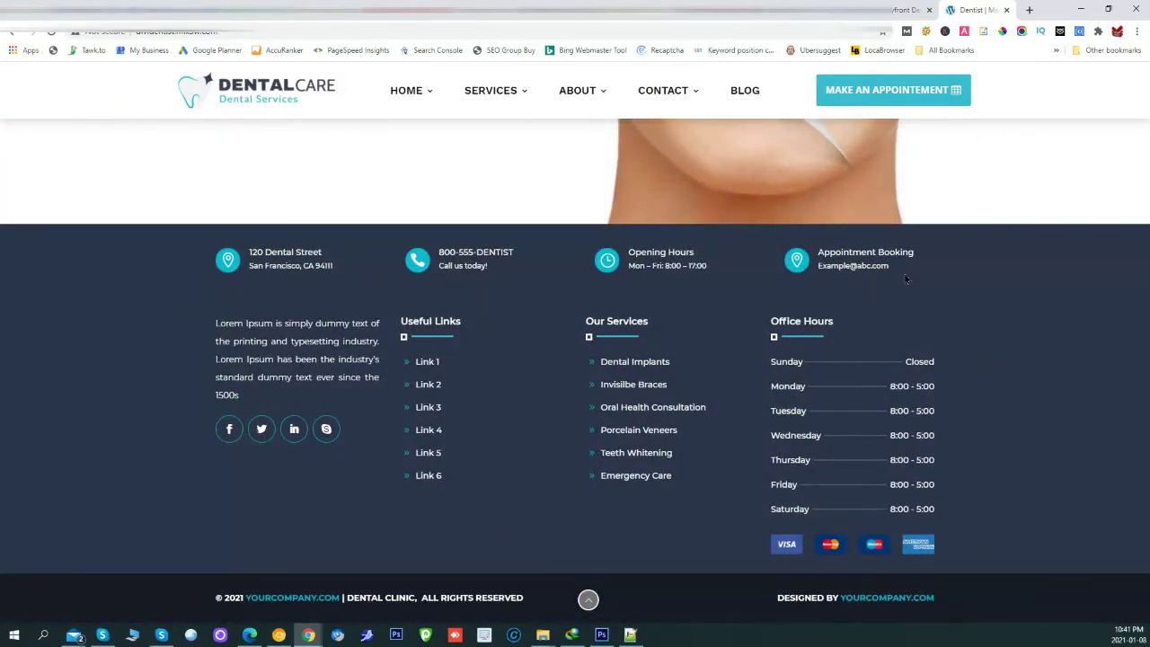
scroll(572, 261, up, 20)
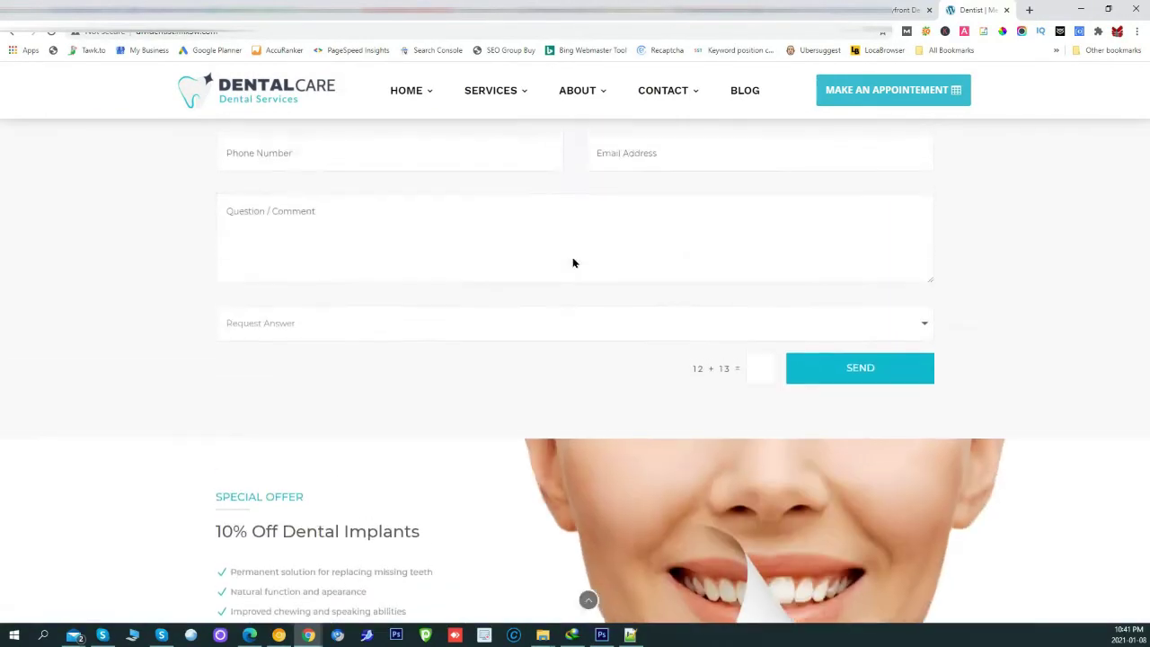
scroll(573, 257, up, 15)
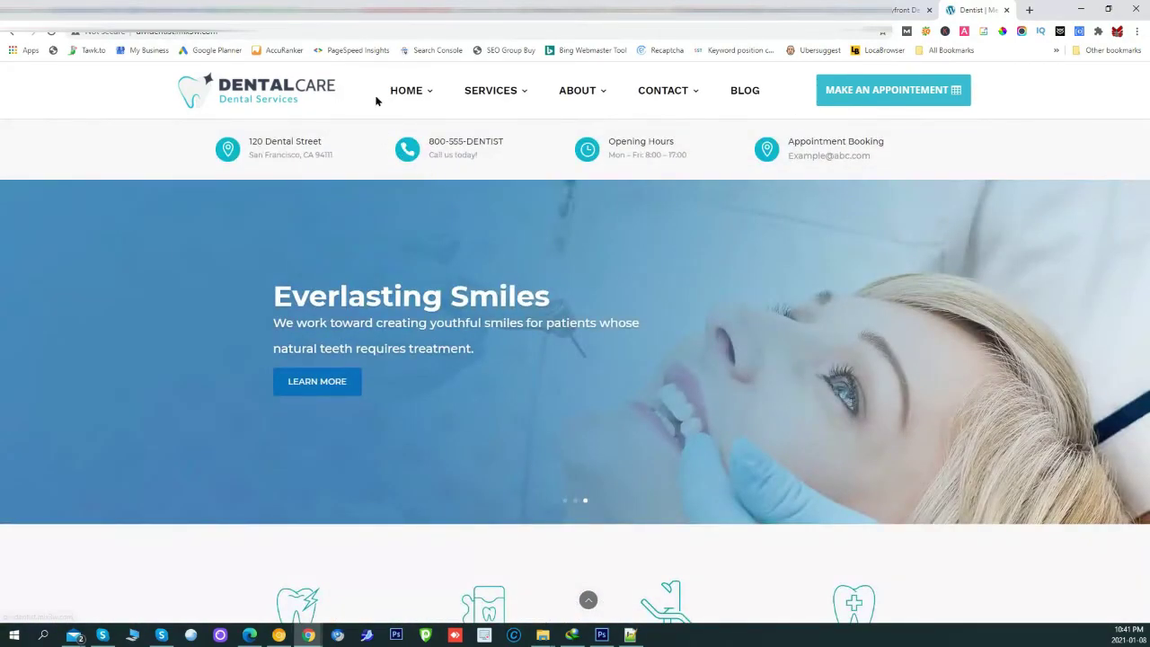
Examine the DentalCare demo's navigation, blog posts, treatment section, appointment form and clinic introduction
mouse_move(499, 97)
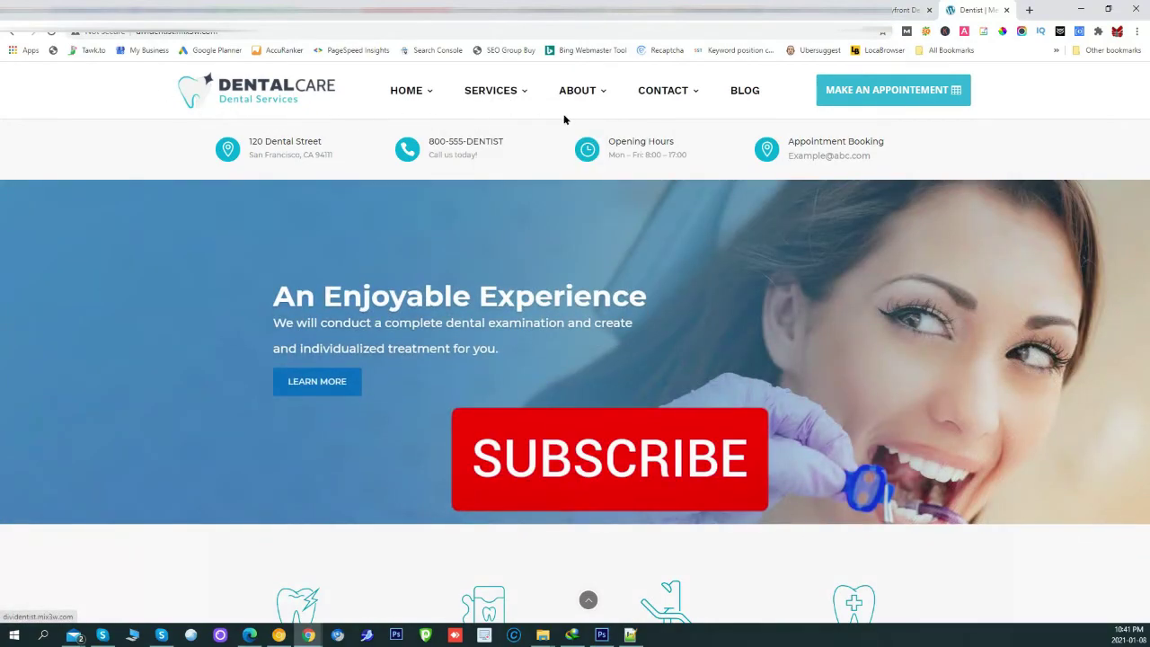
scroll(621, 160, down, 20)
scroll(619, 162, up, 20)
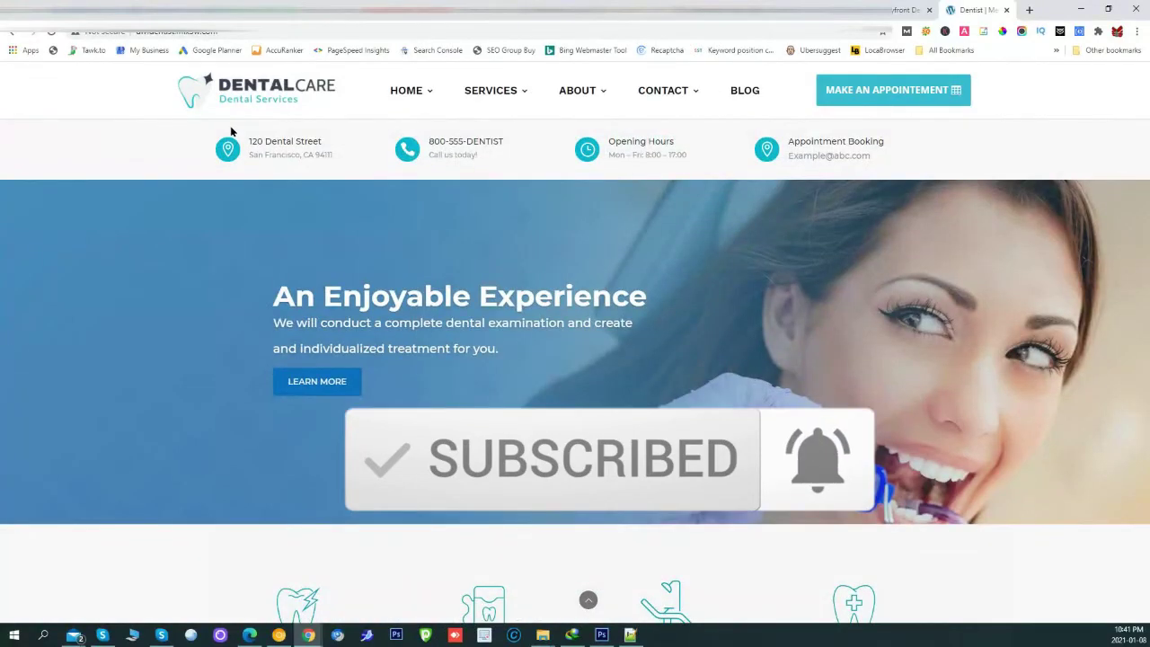
scroll(757, 252, down, 10)
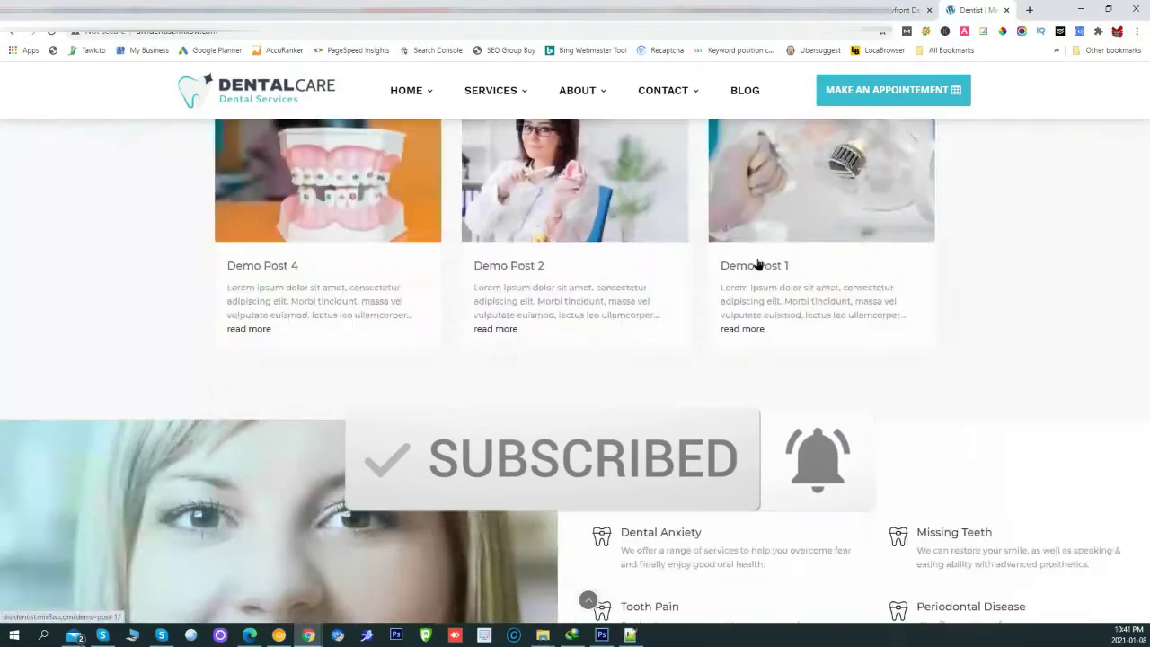
scroll(778, 237, up, 5)
scroll(881, 190, down, 10)
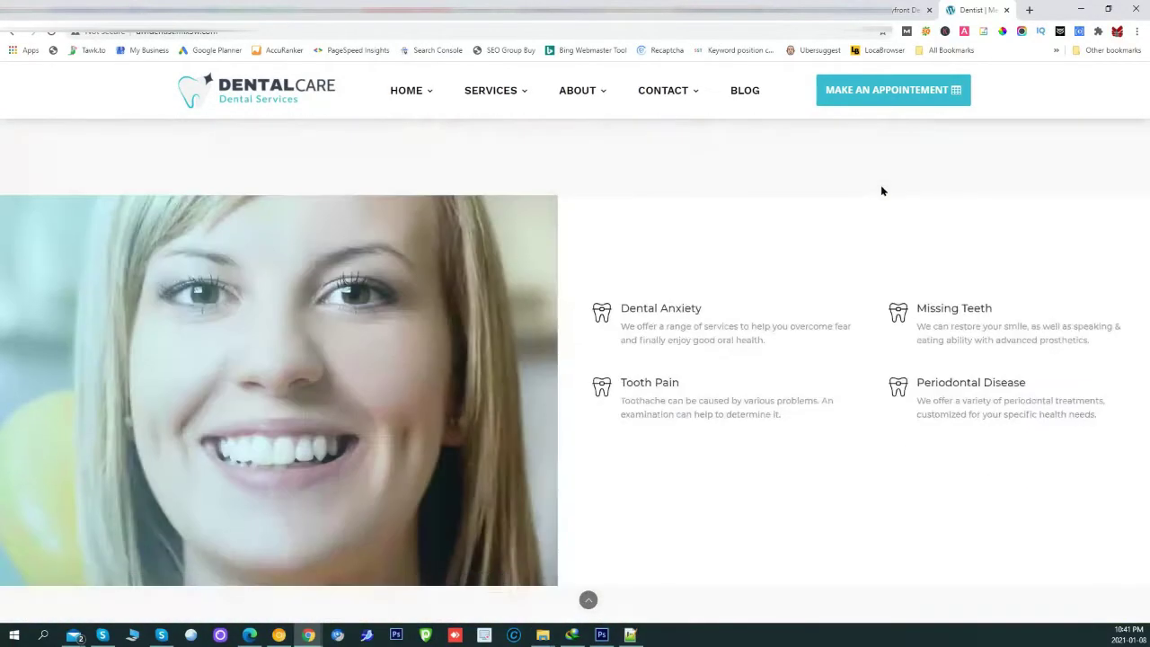
scroll(882, 194, down, 5)
scroll(879, 202, up, 12)
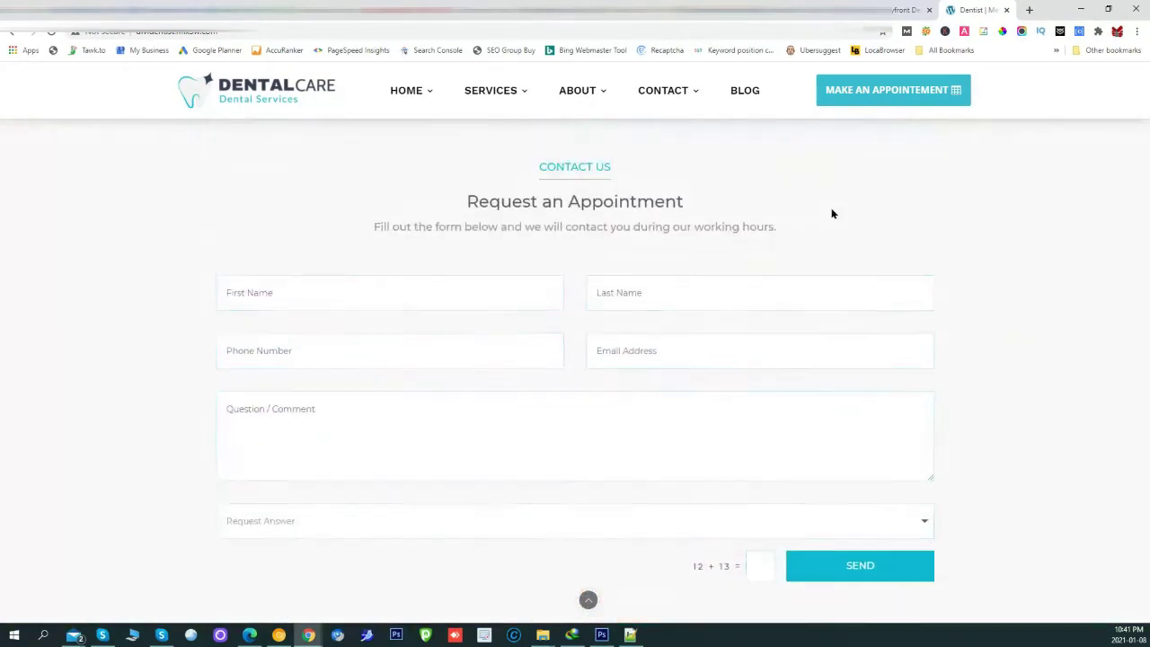
scroll(800, 223, up, 8)
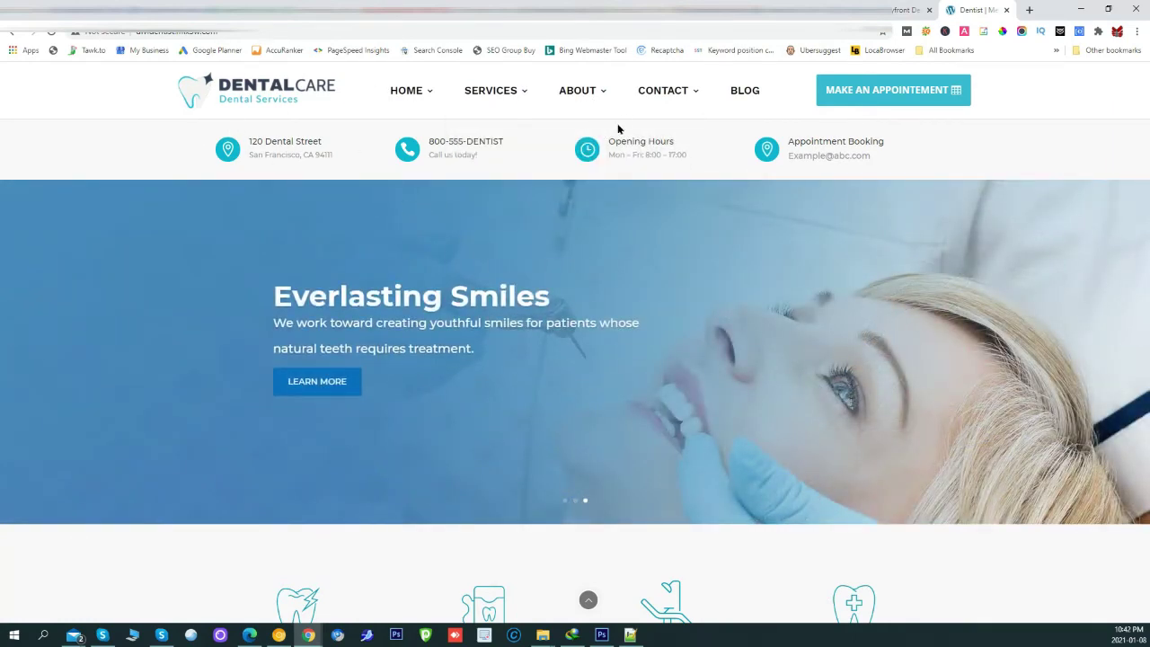
scroll(568, 301, down, 8)
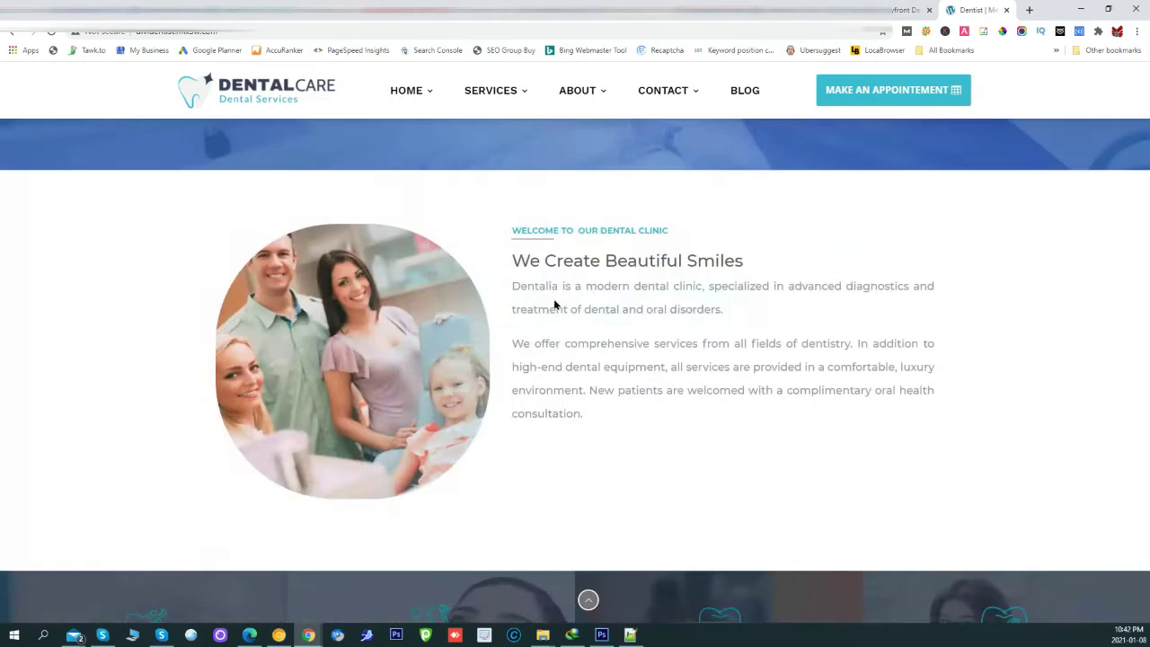
scroll(541, 289, up, 2)
scroll(542, 288, up, 2)
scroll(456, 288, up, 4)
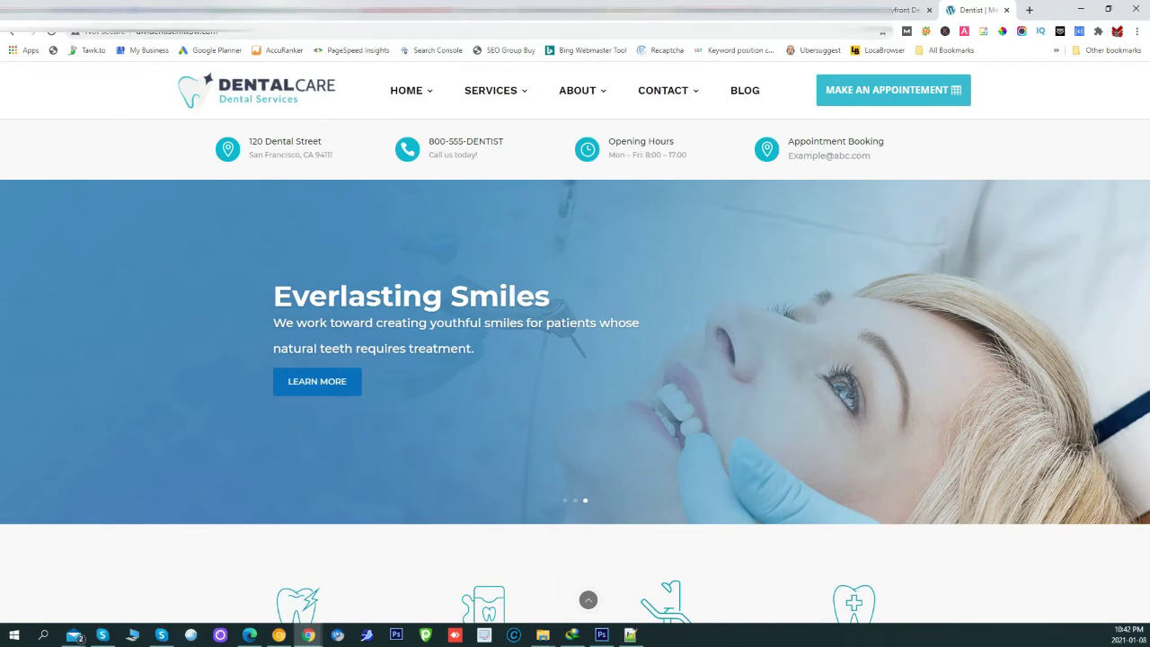
Return to the Awesome Web Design listing in Google My Business and look over its business info
click(143, 50)
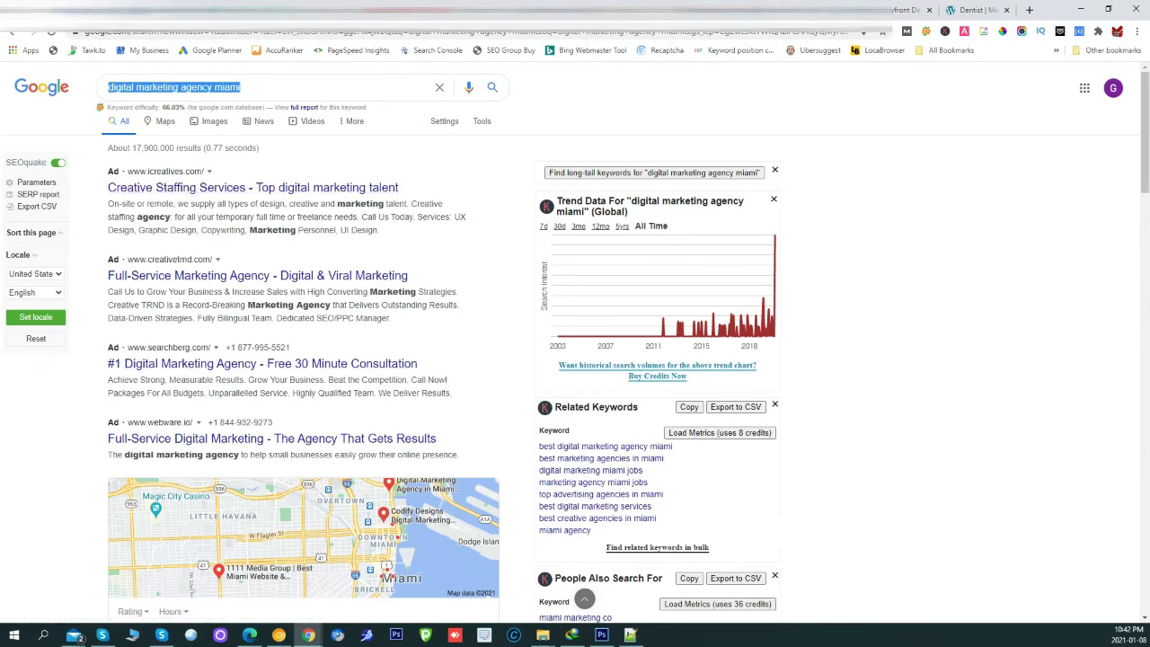
key(alt+Left)
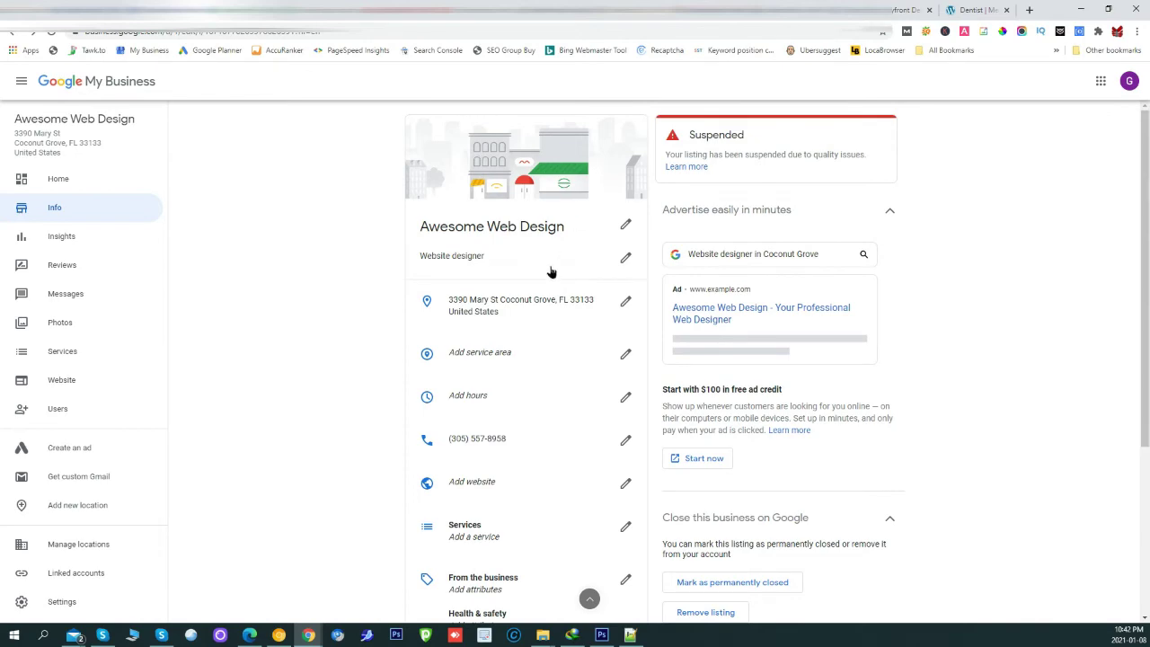
scroll(452, 266, down, 2)
scroll(405, 258, up, 2)
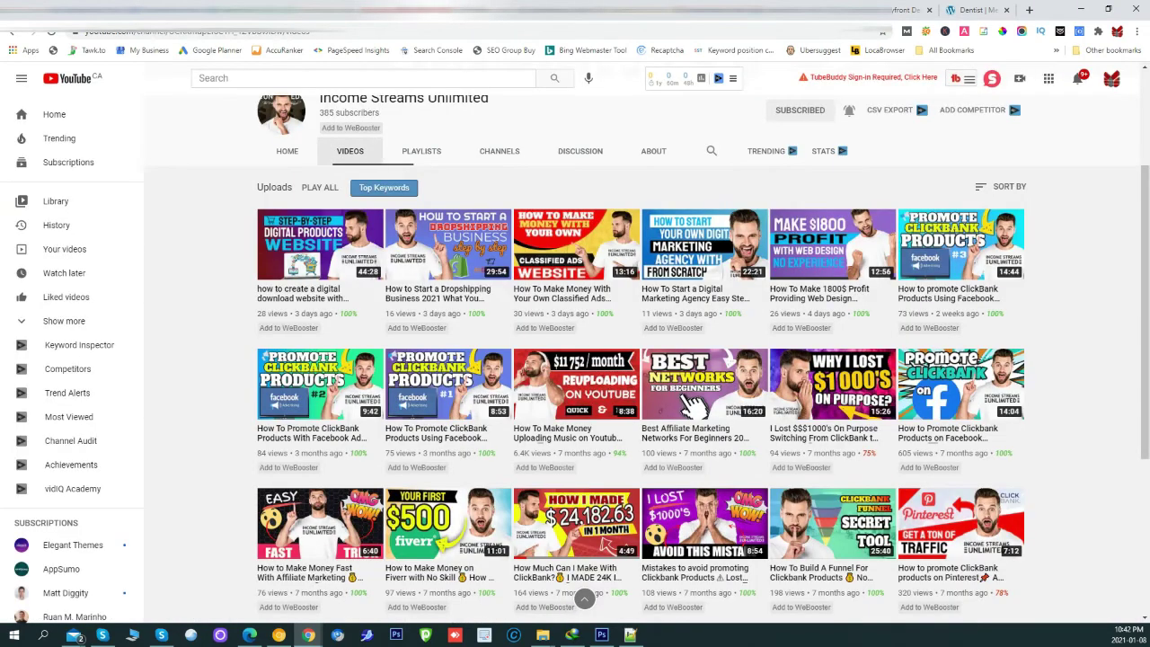
Switch to the Income Streams Unlimited YouTube channel and look over its uploaded videos
click(530, 10)
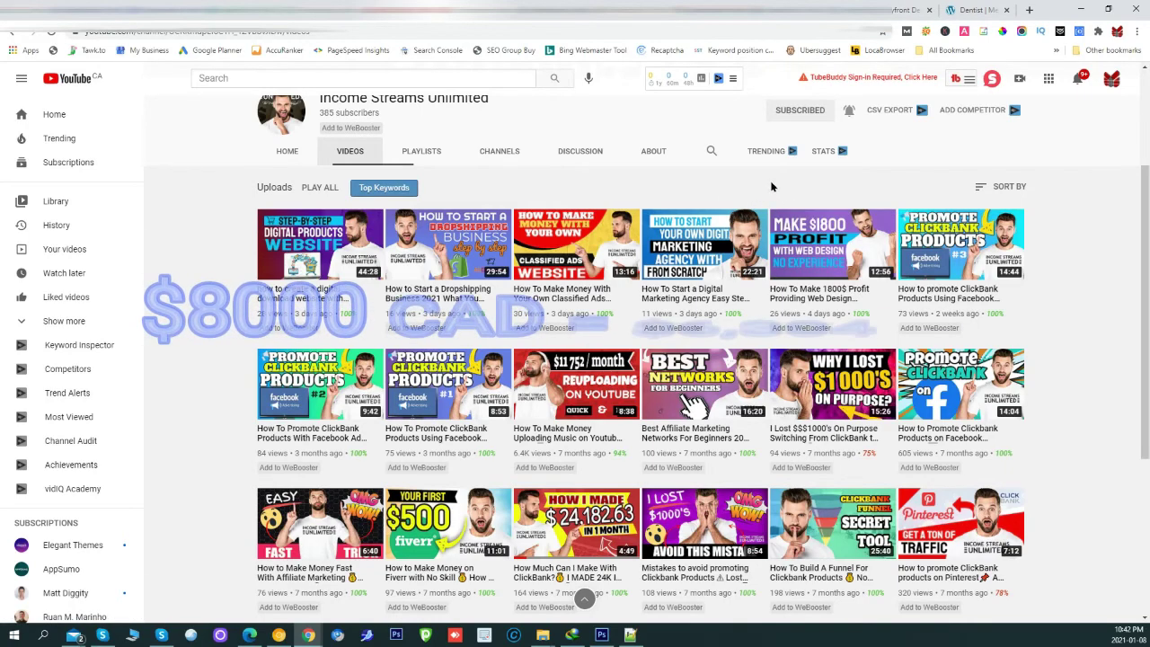
mouse_move(790, 248)
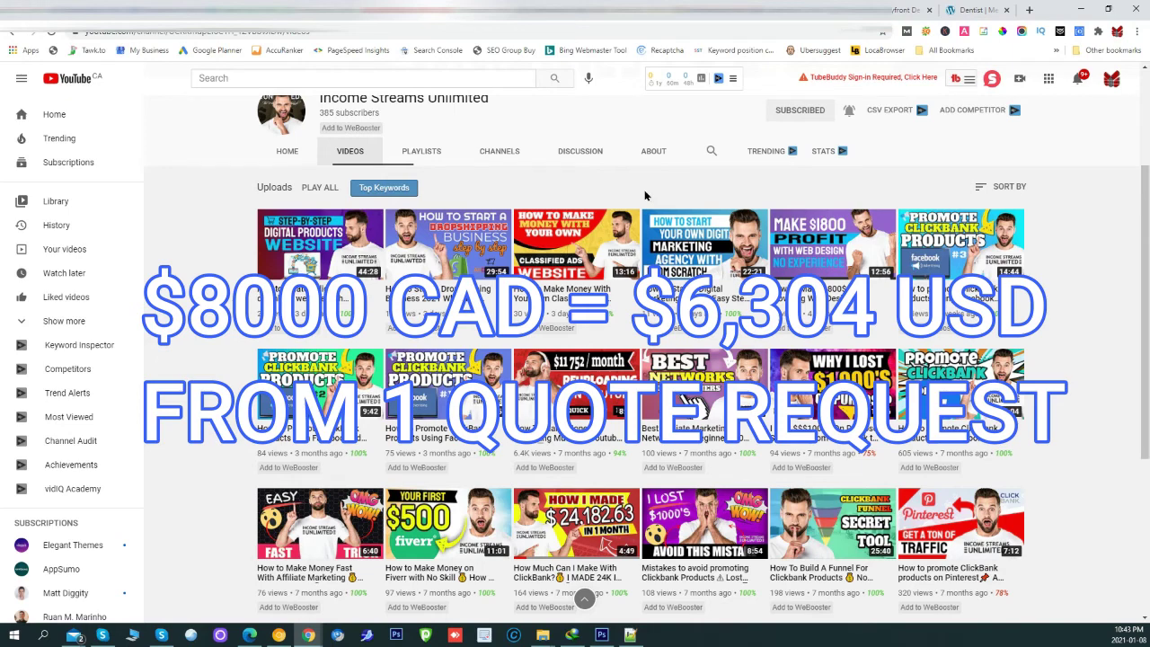
mouse_move(776, 221)
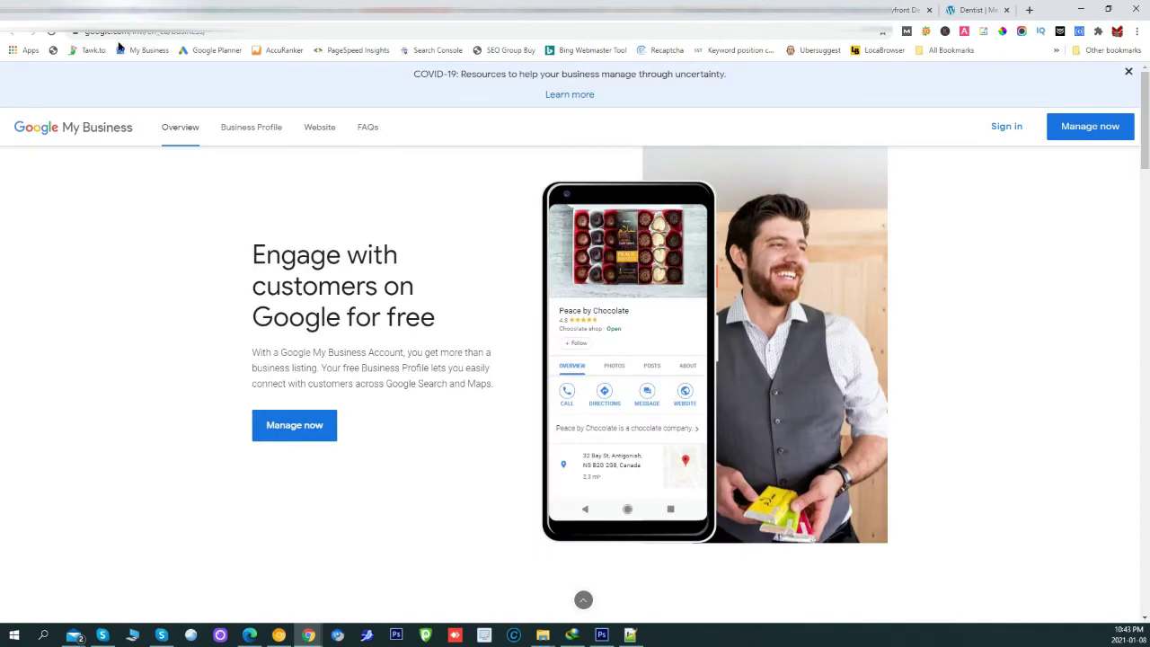
Revisit the Google My Business listing, and return to the header of the Income Streams Unlimited YouTube channel
click(120, 49)
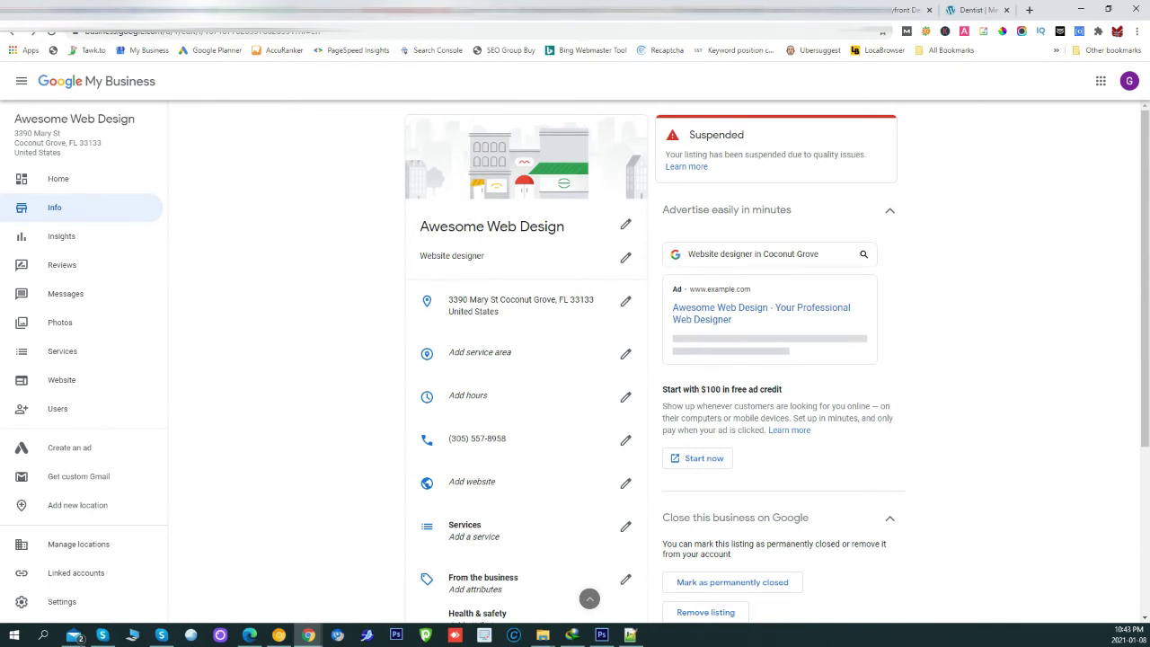
click(432, 12)
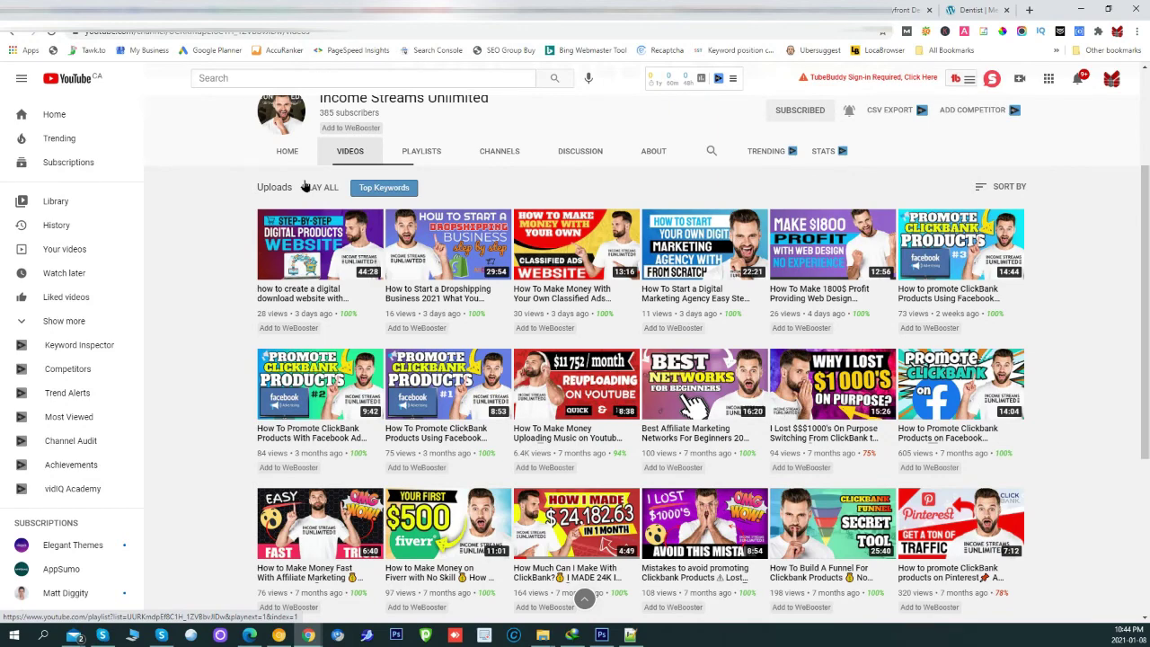
scroll(303, 186, up, 3)
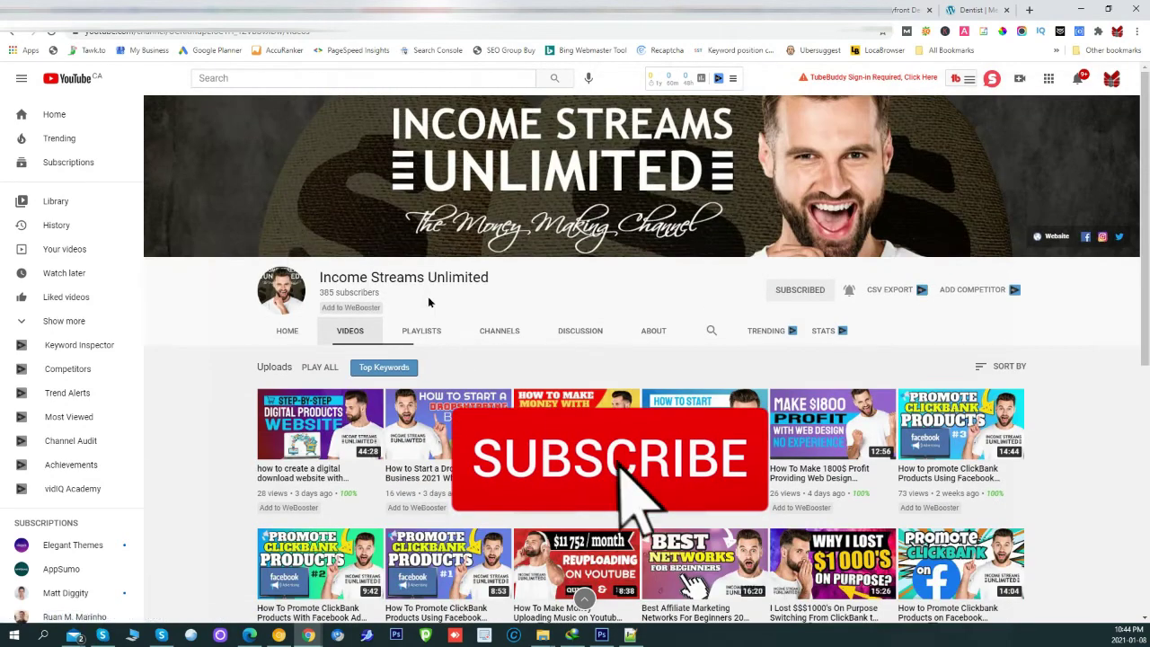